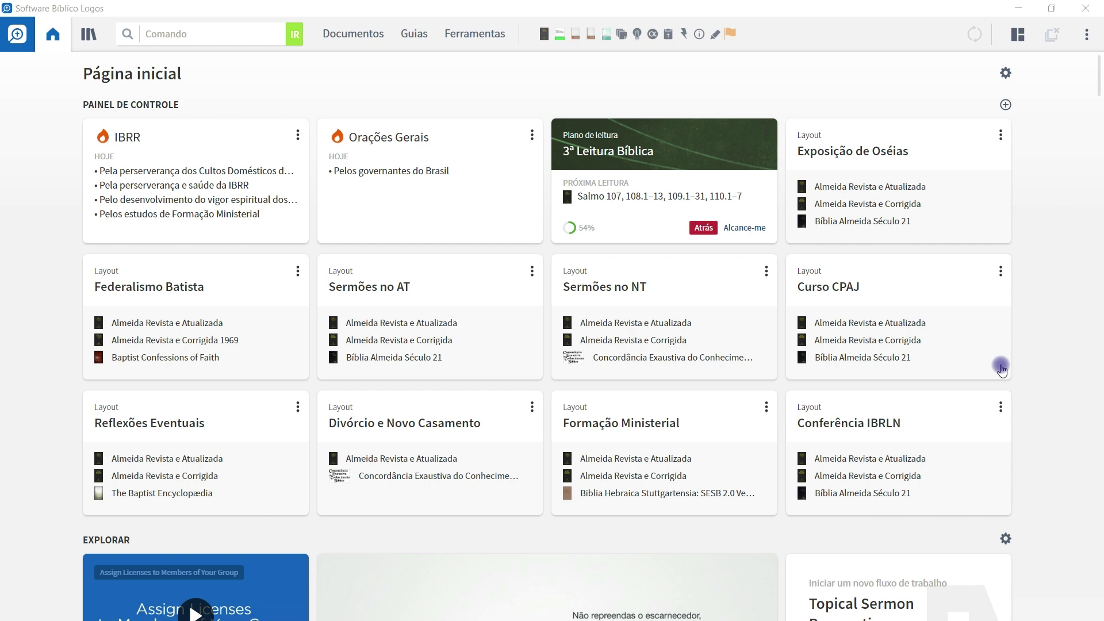
Look through the quick-start, home page and saved layouts in the layout list
{"action": "left_click", "coordinate": [1018, 35]}
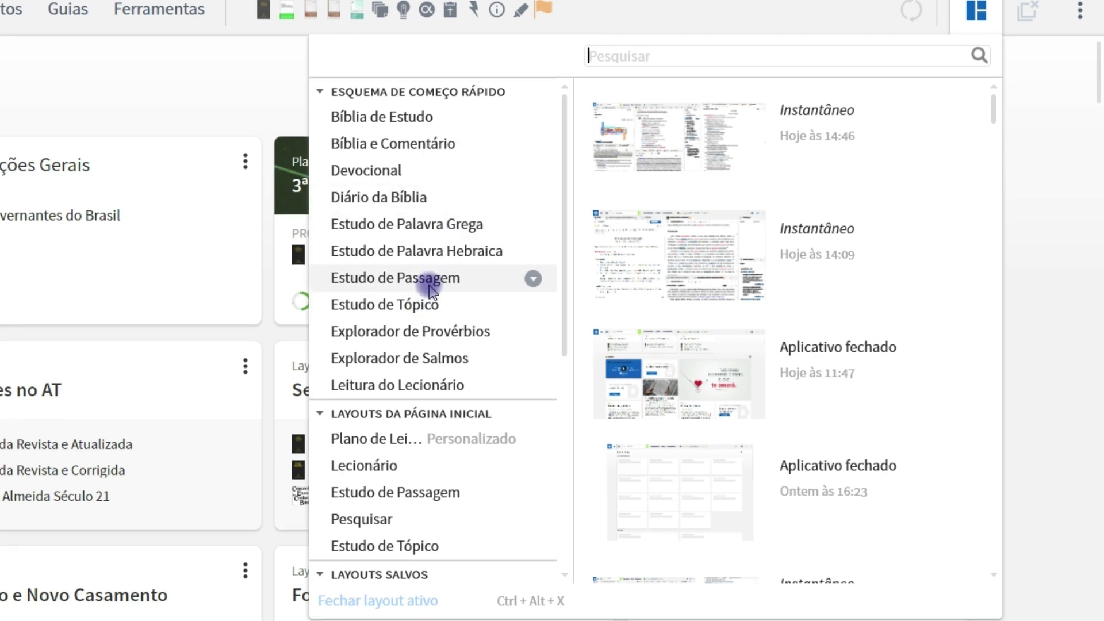
{"action": "scroll", "coordinate": [449, 457], "scroll_direction": "down", "scroll_amount": 3}
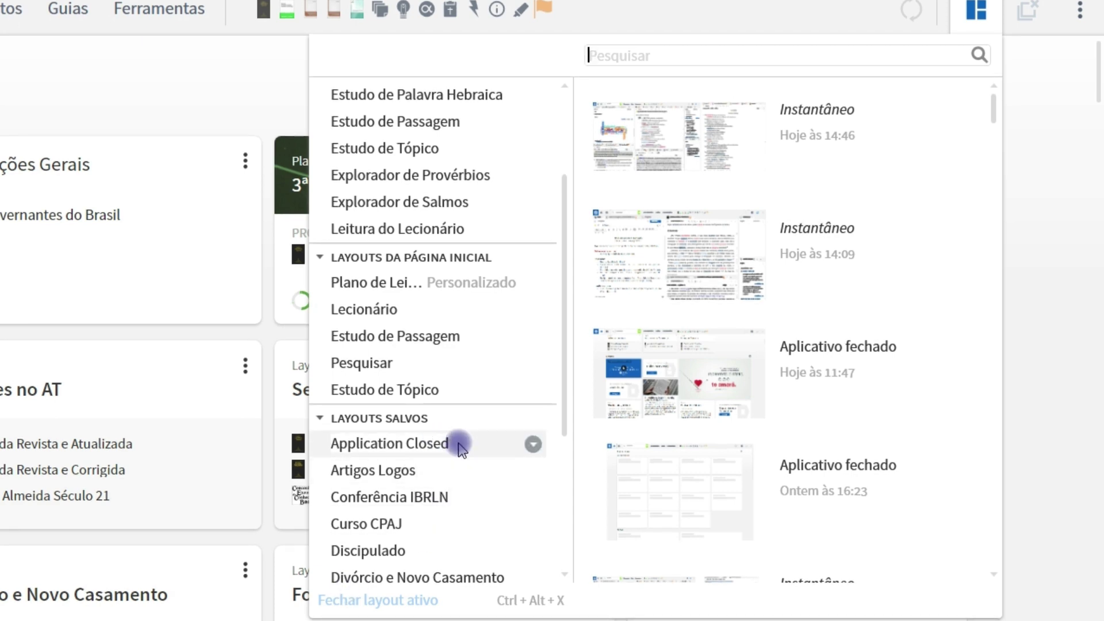
{"action": "scroll", "coordinate": [460, 448], "scroll_direction": "down", "scroll_amount": 2}
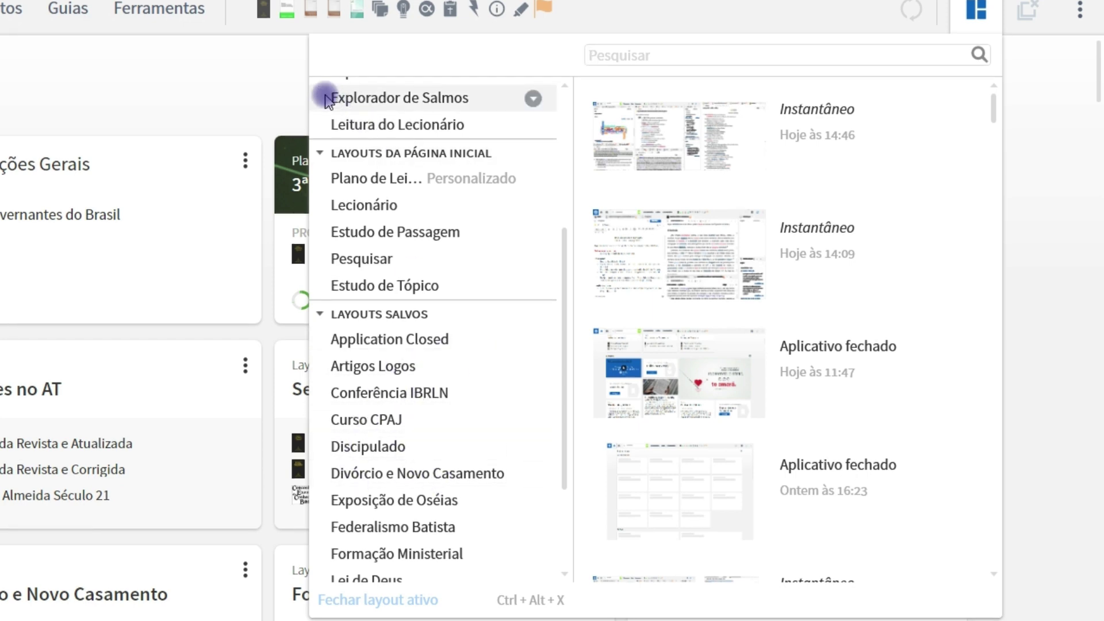
{"action": "left_click", "coordinate": [264, 86]}
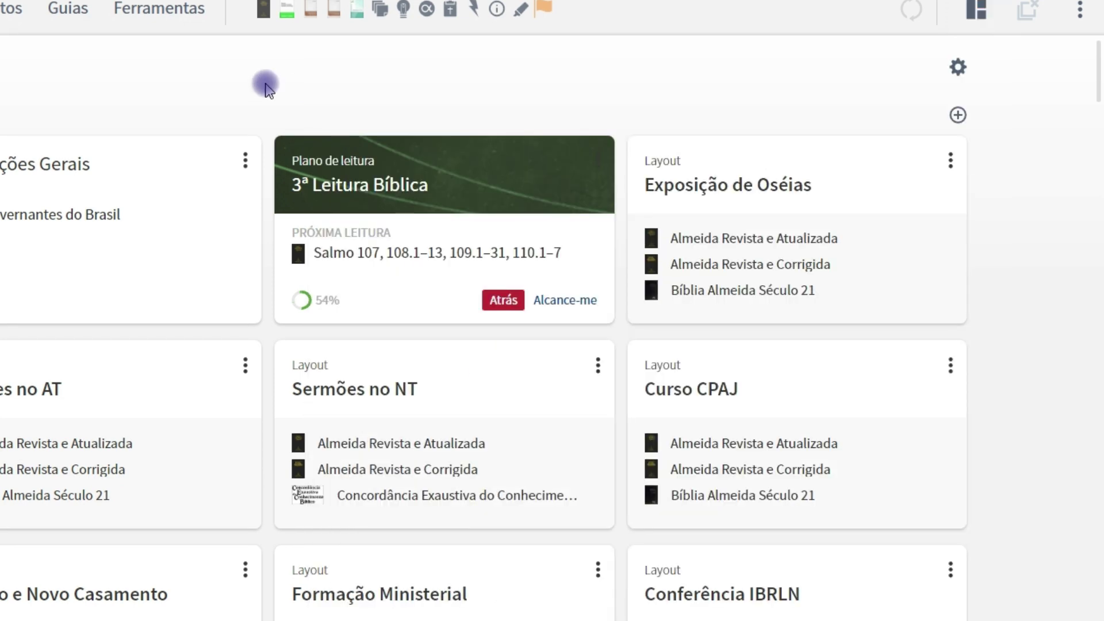
{"action": "left_click", "coordinate": [958, 115]}
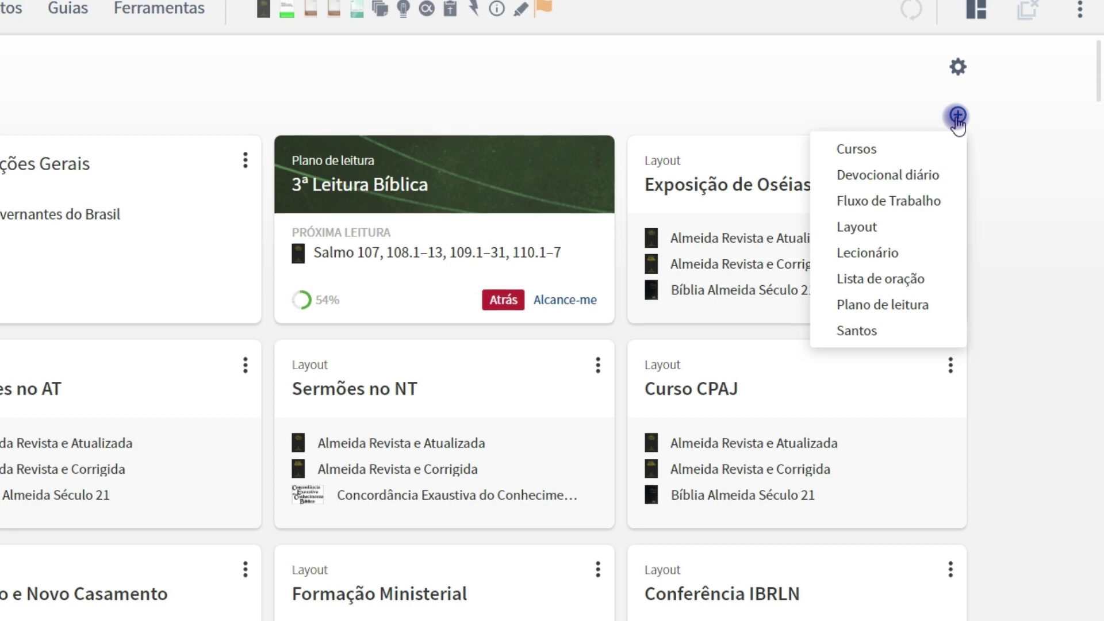
{"action": "left_click", "coordinate": [866, 227]}
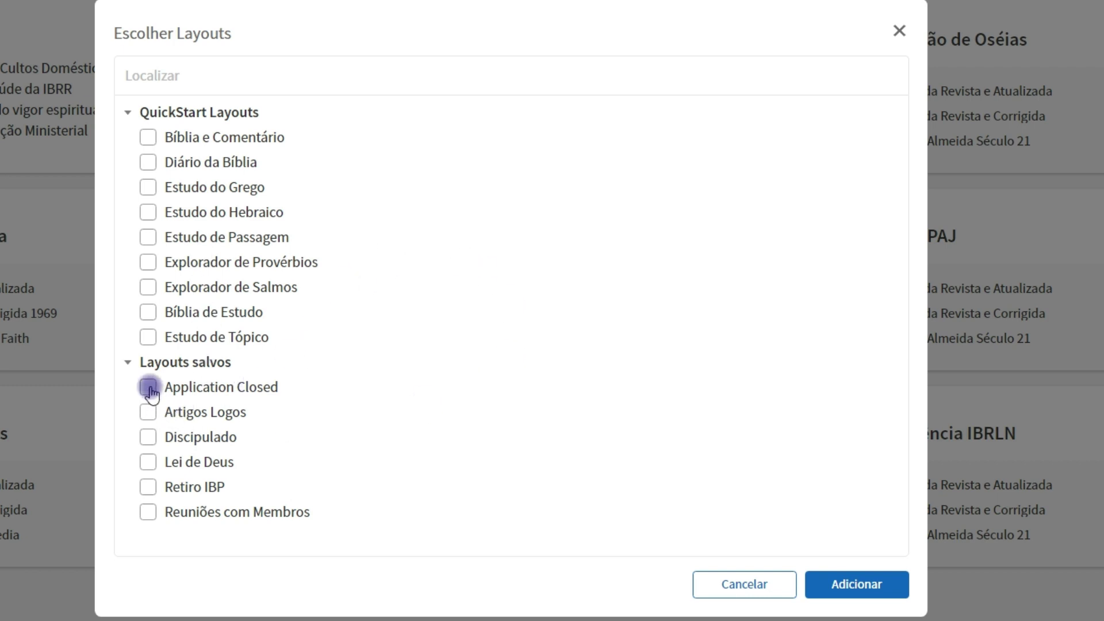
{"action": "left_click", "coordinate": [146, 414]}
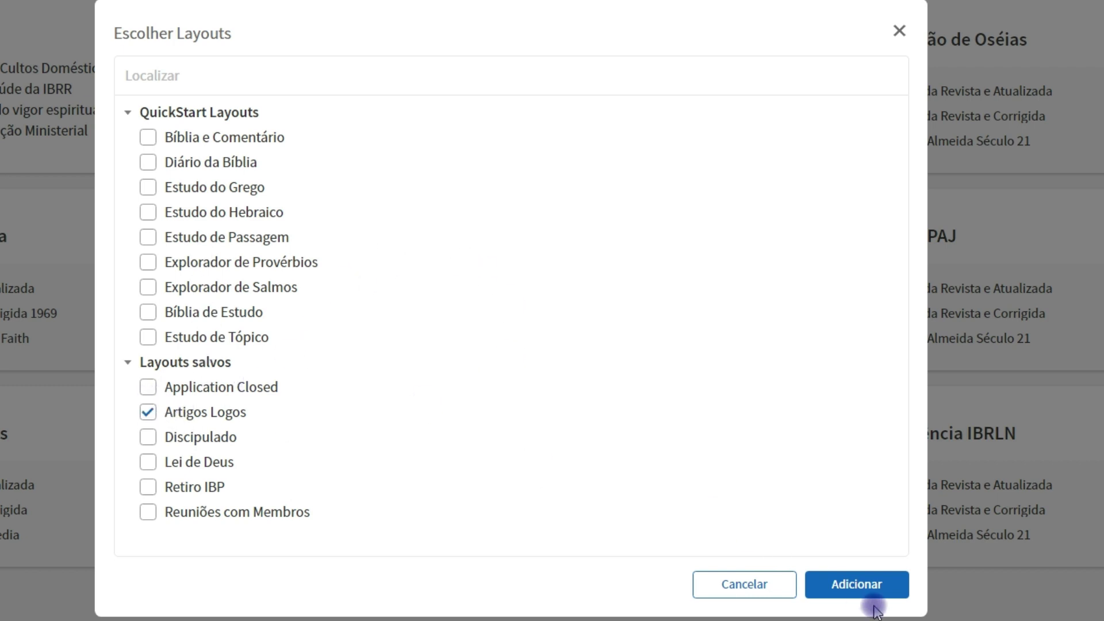
{"action": "left_click", "coordinate": [148, 413]}
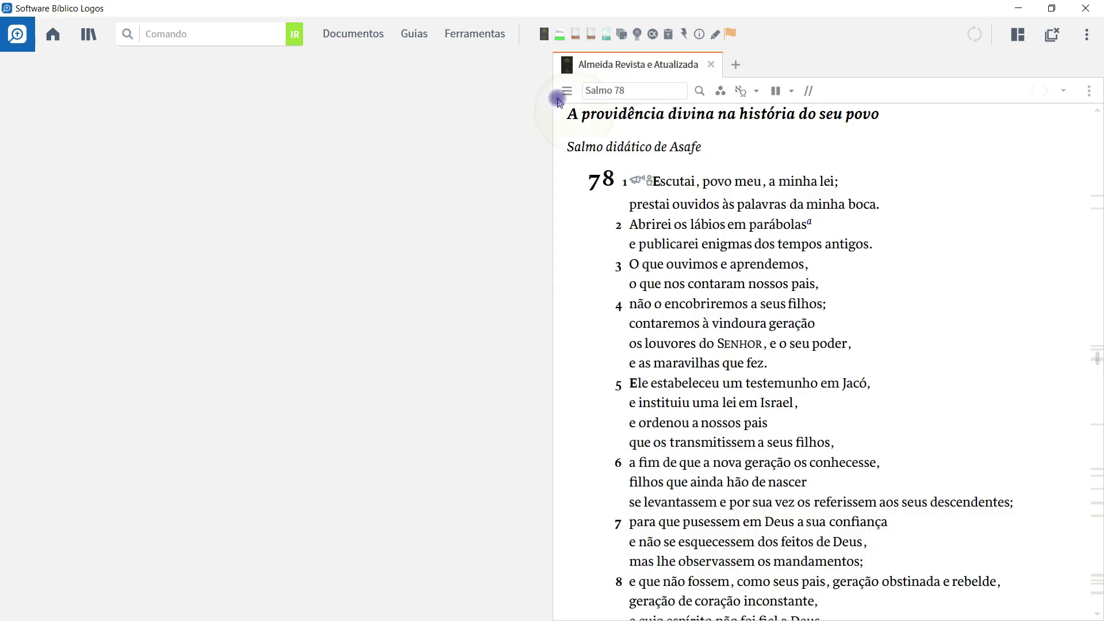
Turn off the Exegese Grego and Exegese Hebraico visual filters for the Almeida Revista e Atualizada Bible
{"action": "left_click", "coordinate": [564, 114]}
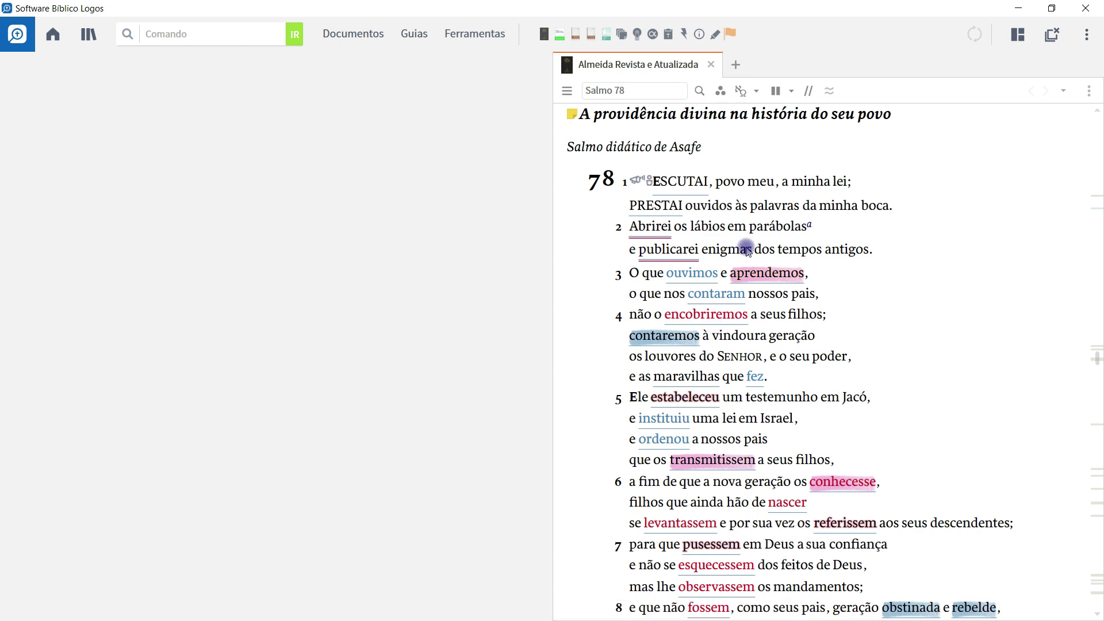
{"action": "left_click", "coordinate": [720, 92]}
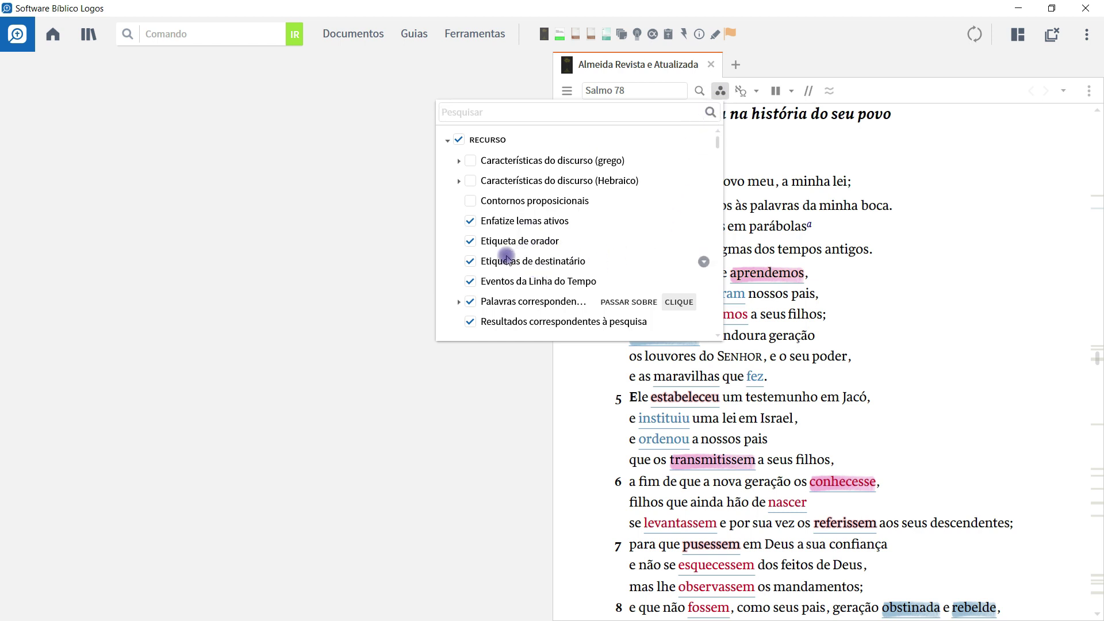
{"action": "scroll", "coordinate": [506, 256], "scroll_direction": "down", "scroll_amount": 5}
{"action": "scroll", "coordinate": [503, 253], "scroll_direction": "down", "scroll_amount": 3}
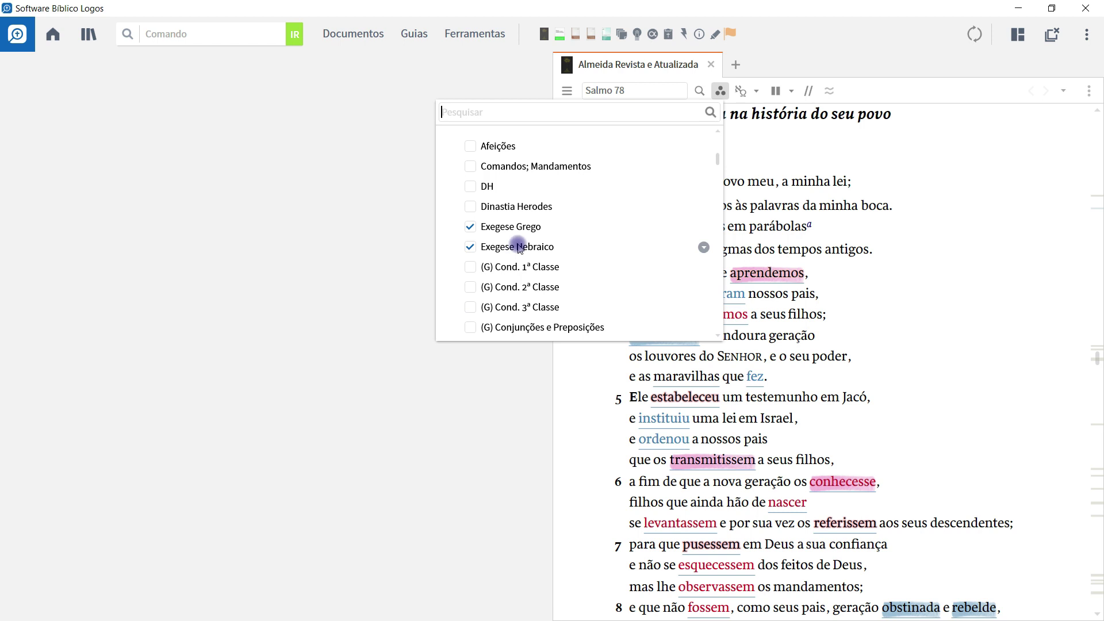
{"action": "left_click", "coordinate": [470, 227]}
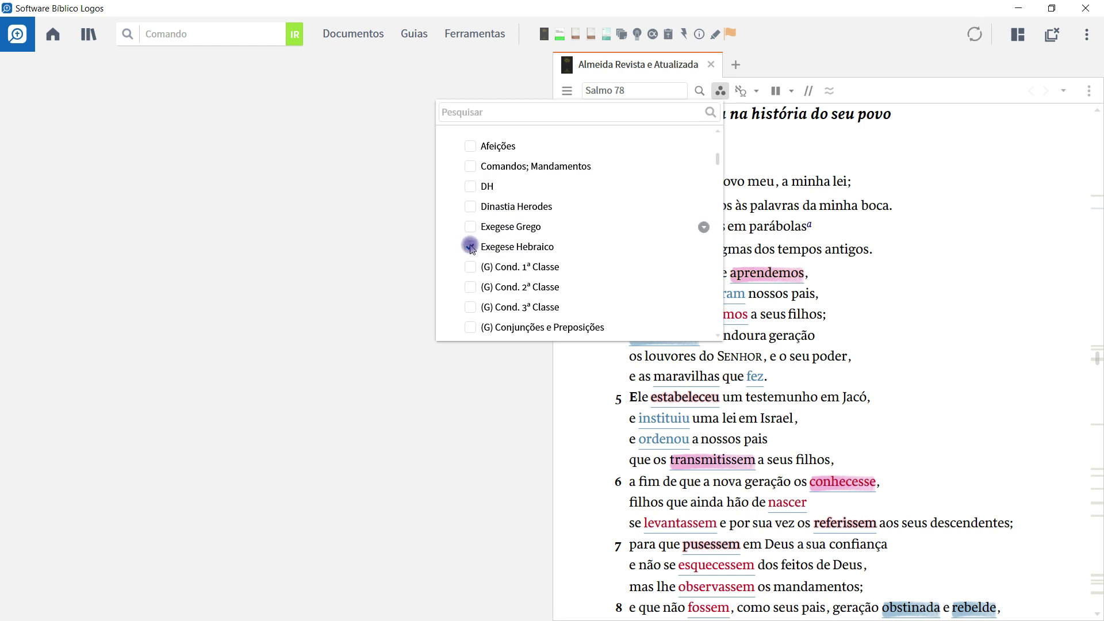
{"action": "left_click", "coordinate": [471, 250]}
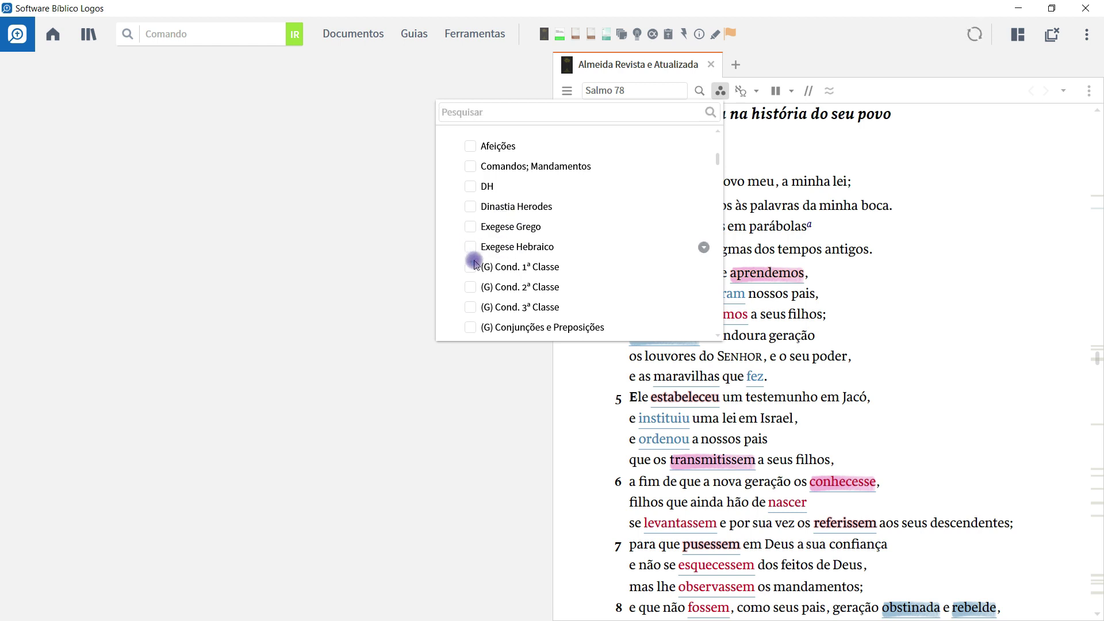
{"action": "left_click", "coordinate": [948, 211]}
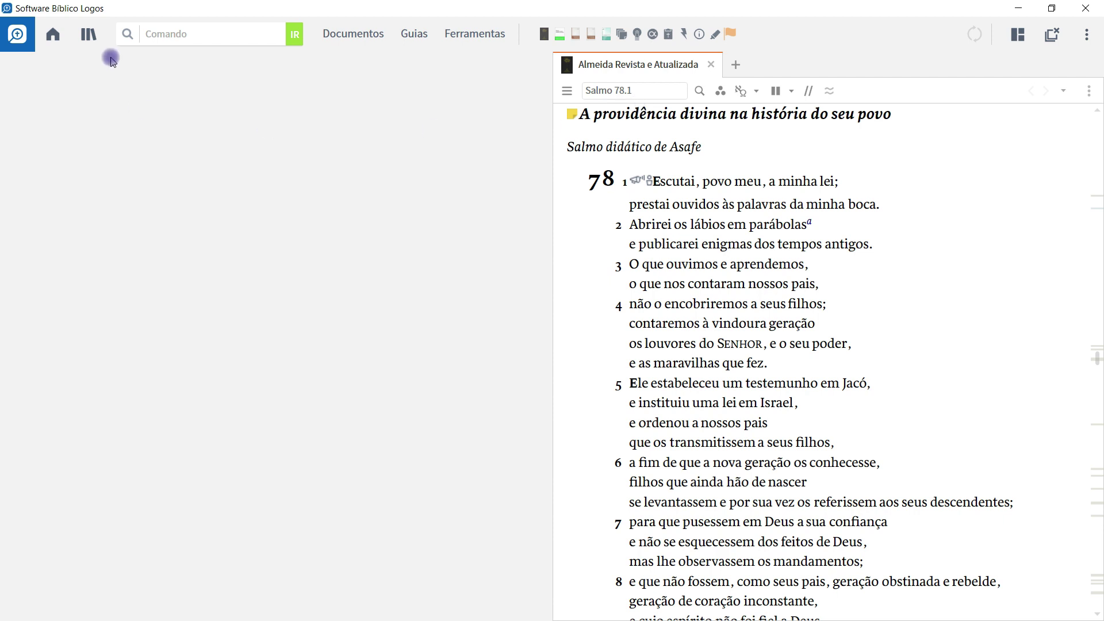
Find the Almeida Revista e Corrigida with "arc" and open it as a tab after Almeida Revista e Atualizada
{"action": "left_click", "coordinate": [202, 29]}
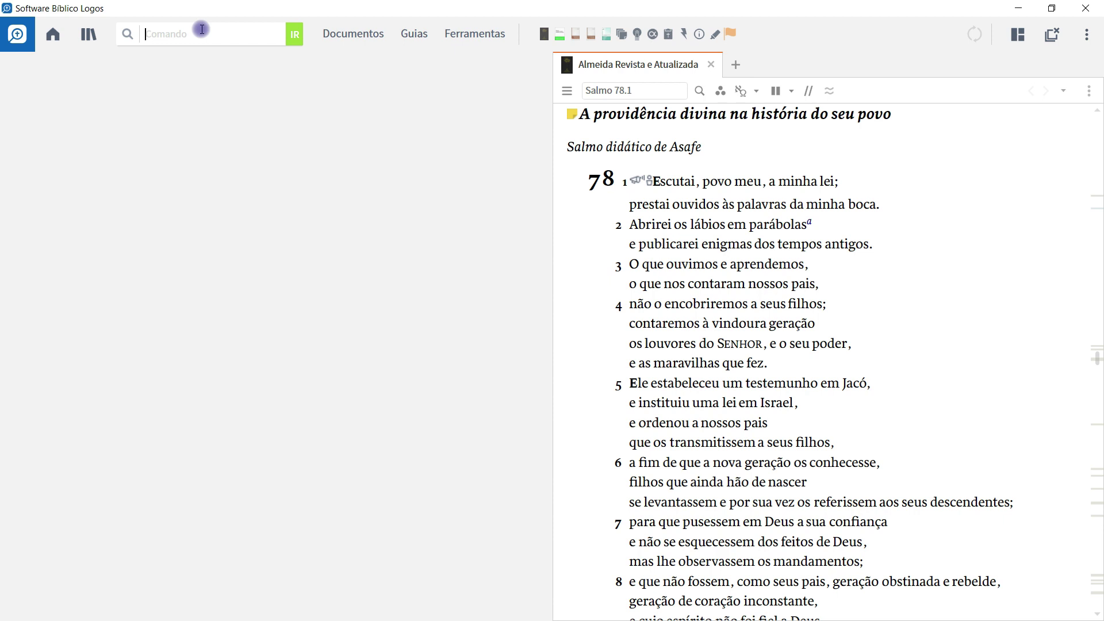
{"action": "type", "text": "arc"}
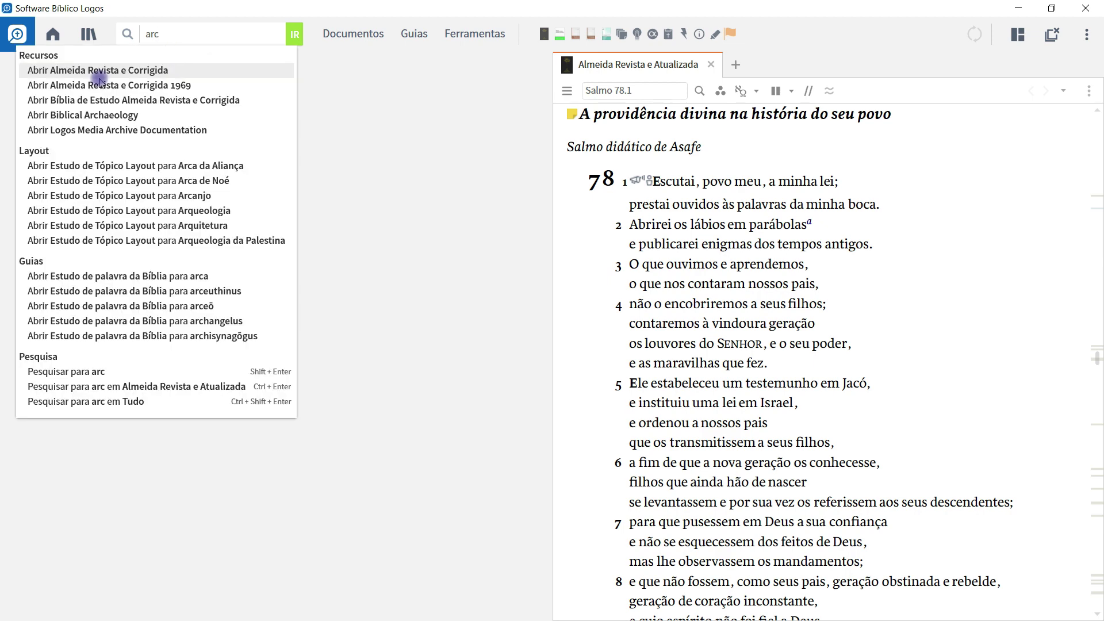
{"action": "left_click_drag", "start_coordinate": [101, 74], "coordinate": [729, 78]}
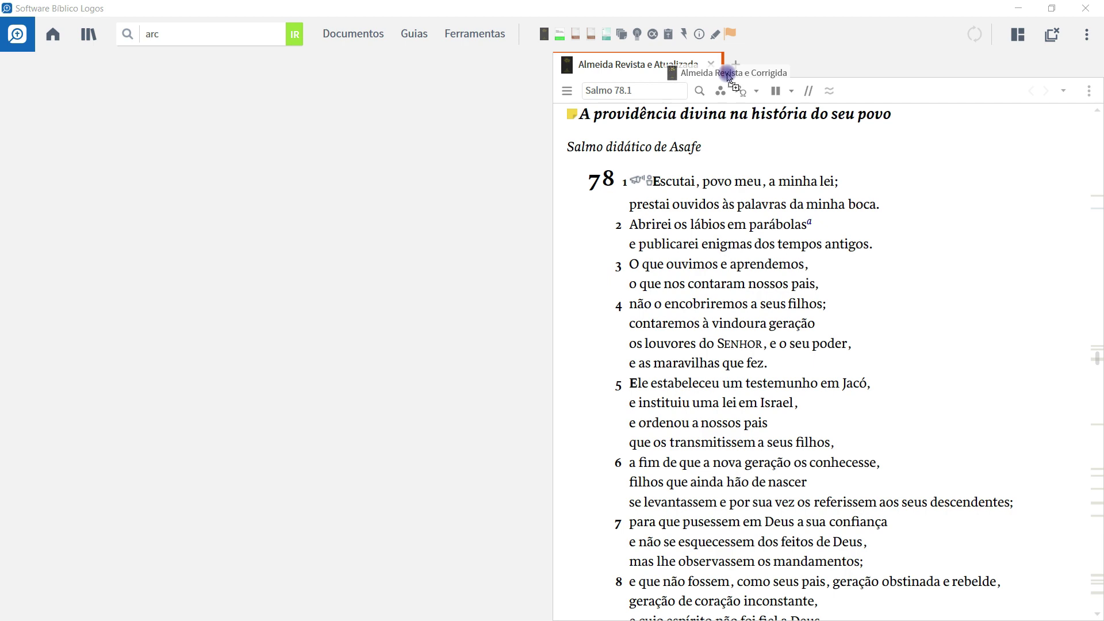
{"action": "left_click_drag", "start_coordinate": [729, 76], "coordinate": [730, 78]}
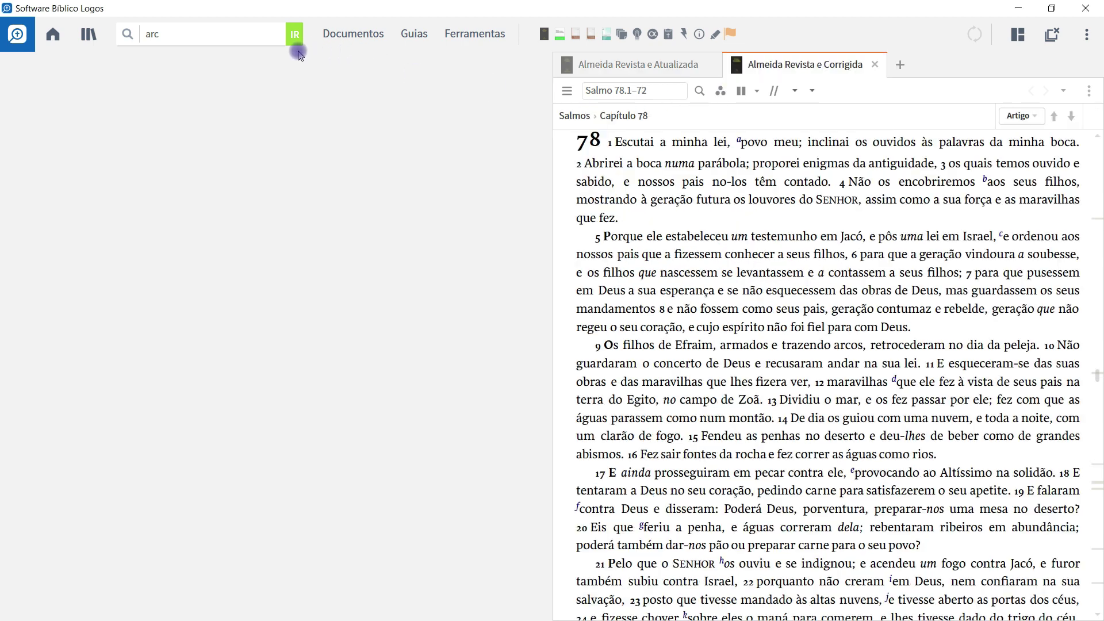
Find the Nova Versão Internacional with "nvi" and open it as a tab after Almeida Revista e Corrigida
{"action": "left_click", "coordinate": [225, 35]}
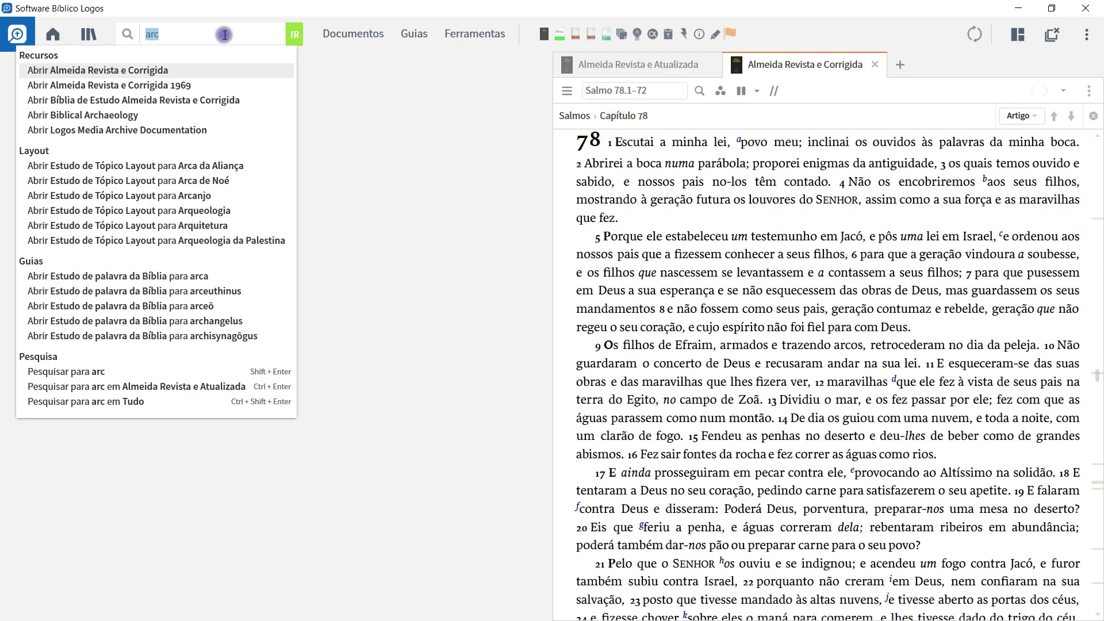
{"action": "type", "text": "nvi"}
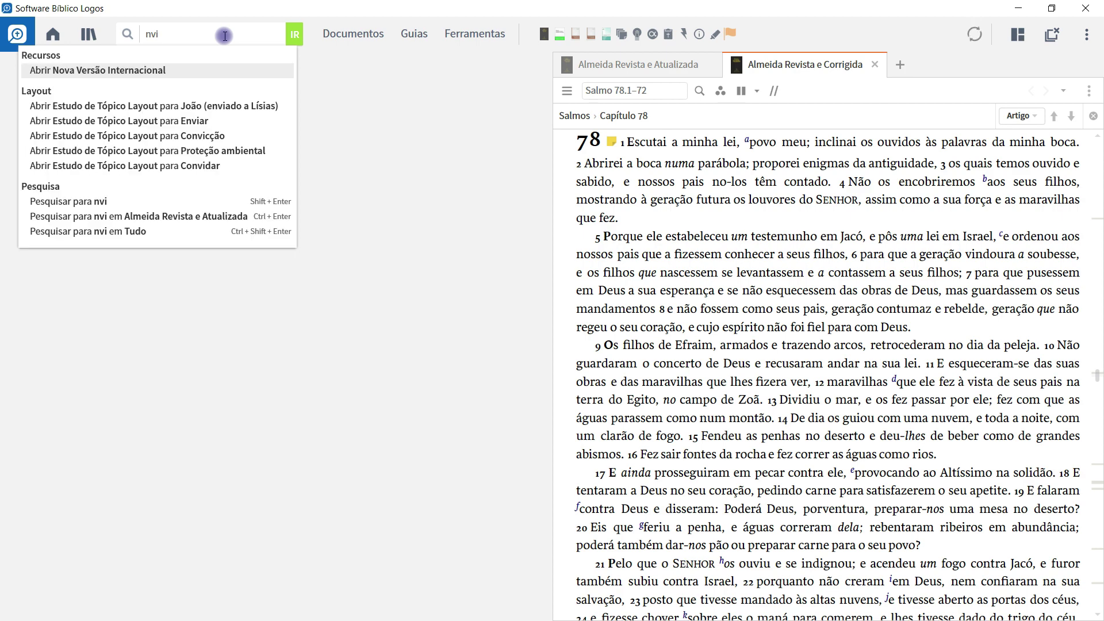
{"action": "left_click_drag", "start_coordinate": [134, 70], "coordinate": [889, 63]}
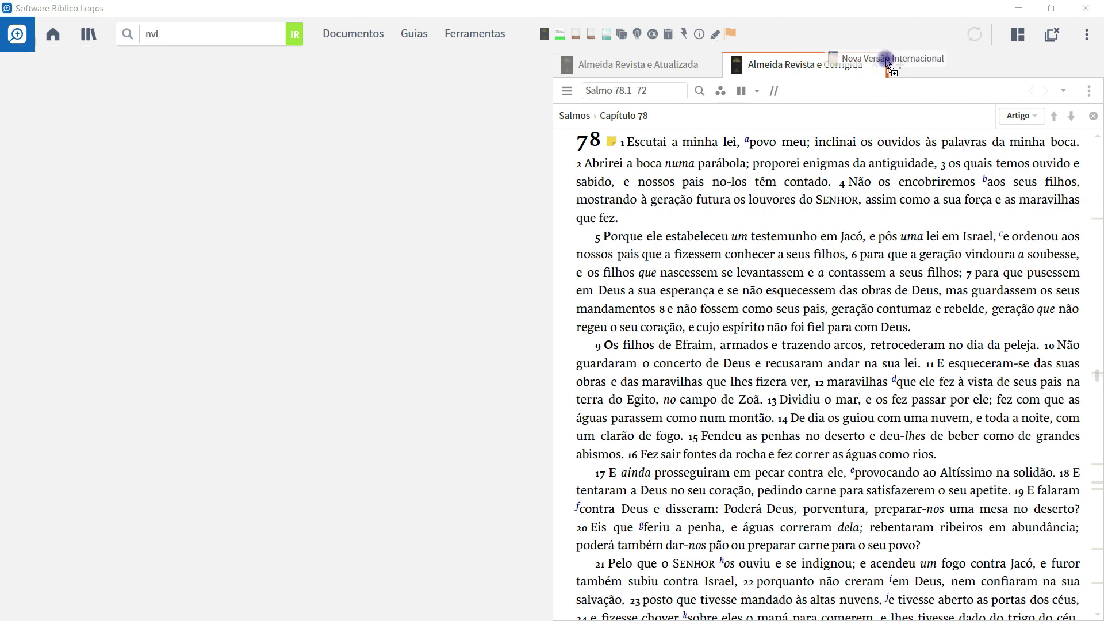
{"action": "left_click_drag", "start_coordinate": [889, 64], "coordinate": [327, 63]}
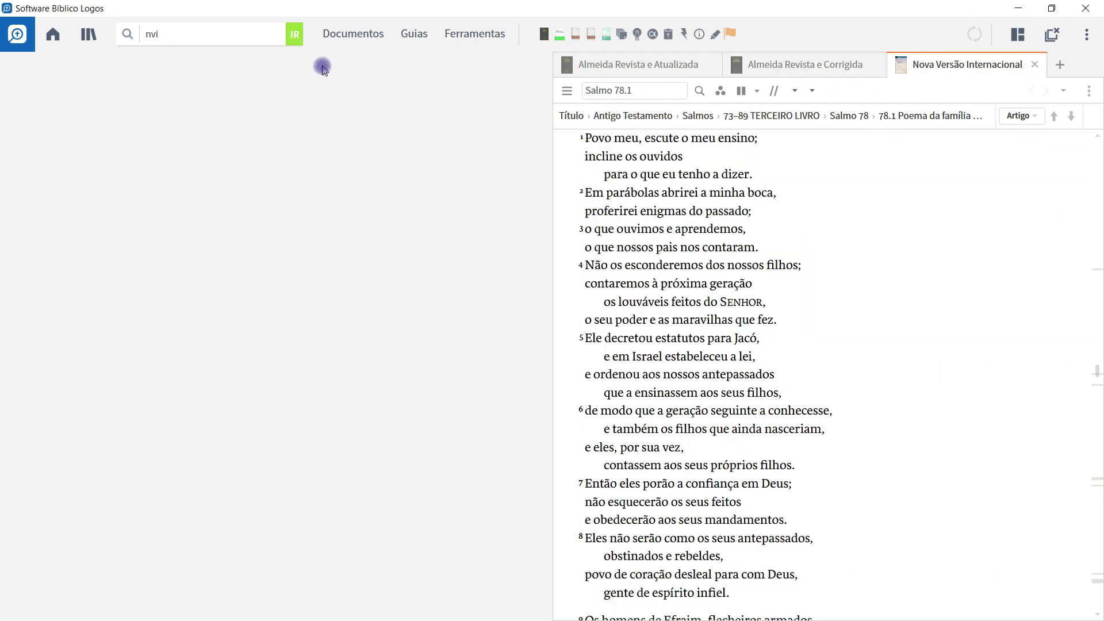
Find the Bíblia Almeida Século 21 with "a21" and open it as a tab before Nova Versão Internacional
{"action": "left_click", "coordinate": [255, 33]}
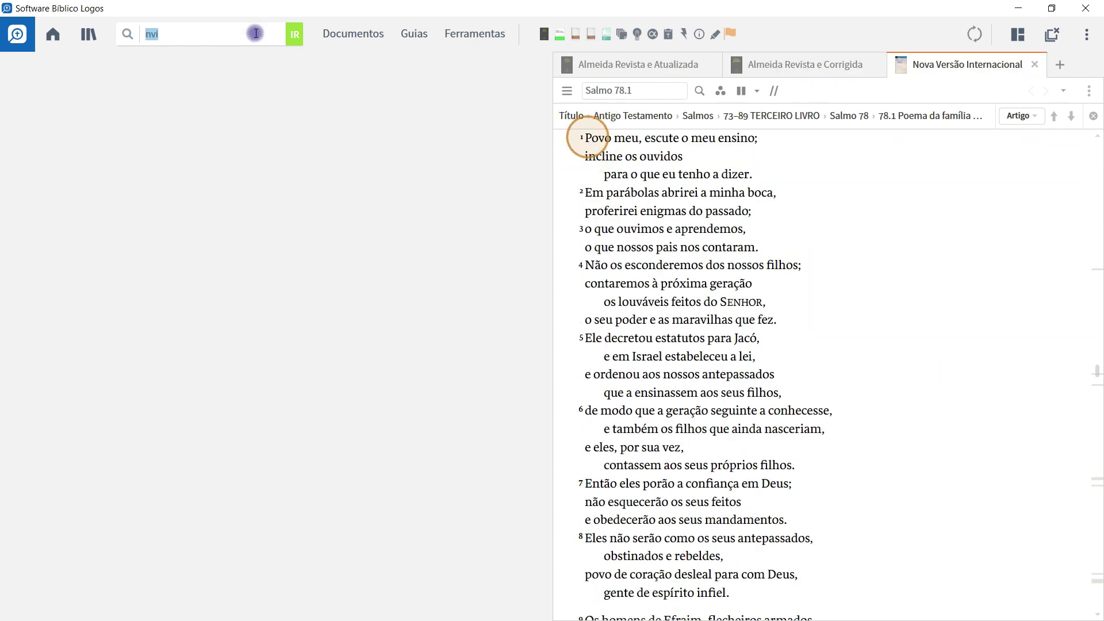
{"action": "type", "text": "a21"}
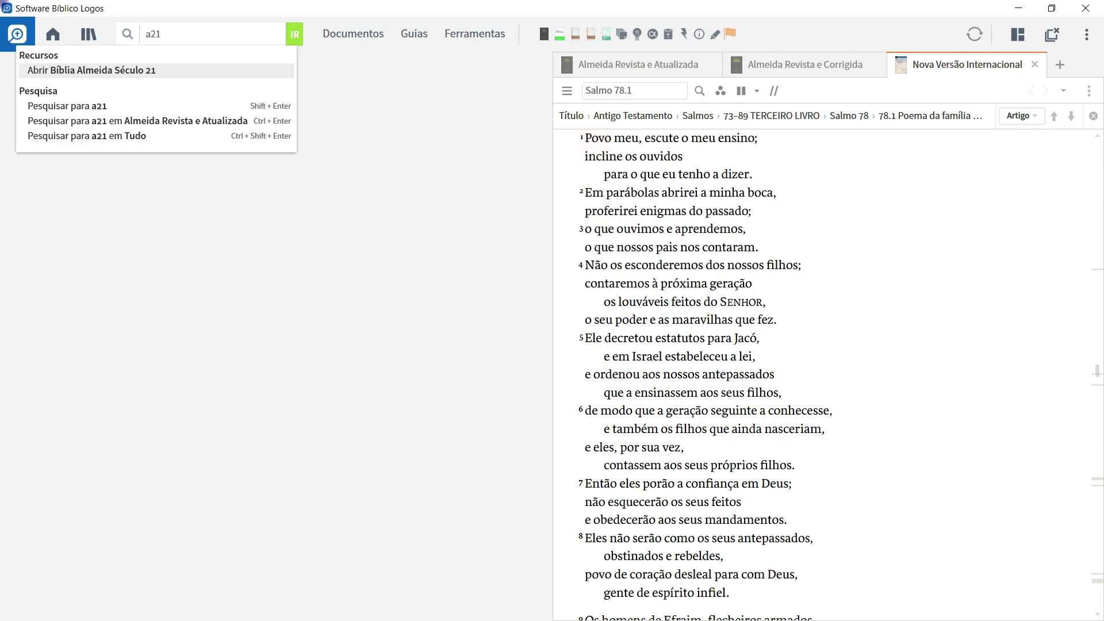
{"action": "mouse_move", "coordinate": [901, 65]}
{"action": "left_mouse_down"}
{"action": "mouse_move", "coordinate": [905, 74]}
{"action": "mouse_move", "coordinate": [893, 71]}
{"action": "left_mouse_up"}
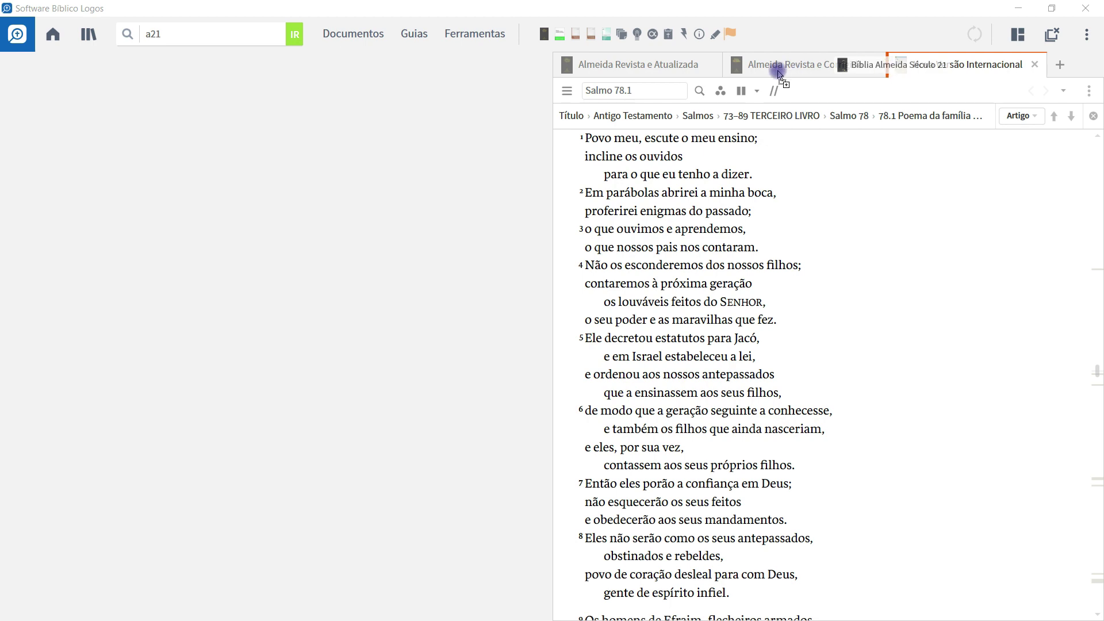
{"action": "left_click_drag", "start_coordinate": [793, 69], "coordinate": [493, 85]}
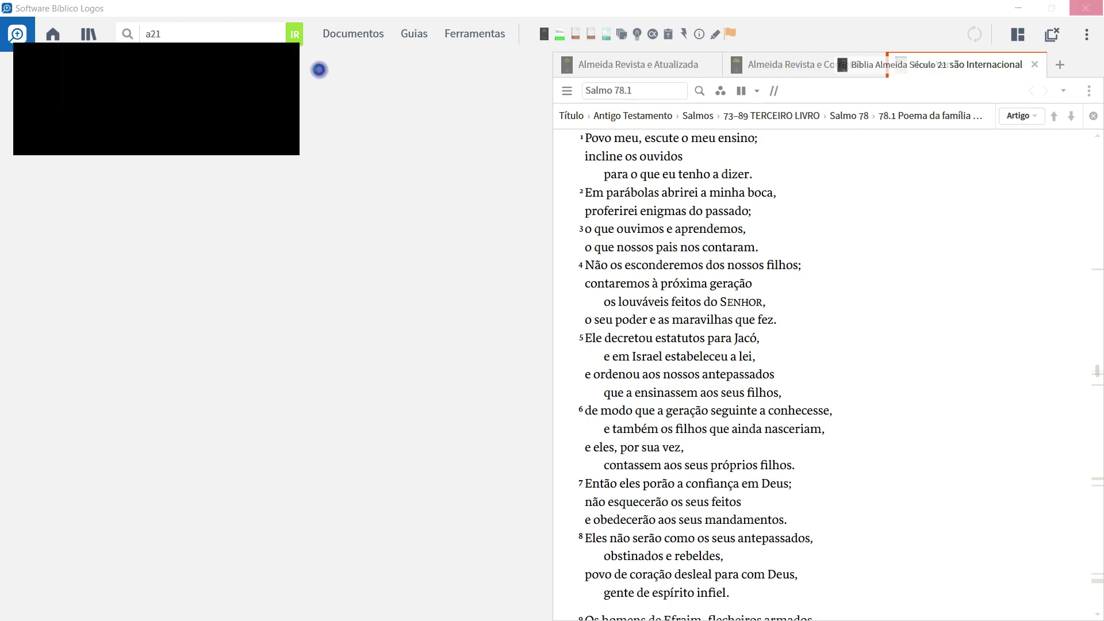
{"action": "left_click_drag", "start_coordinate": [320, 70], "coordinate": [320, 71]}
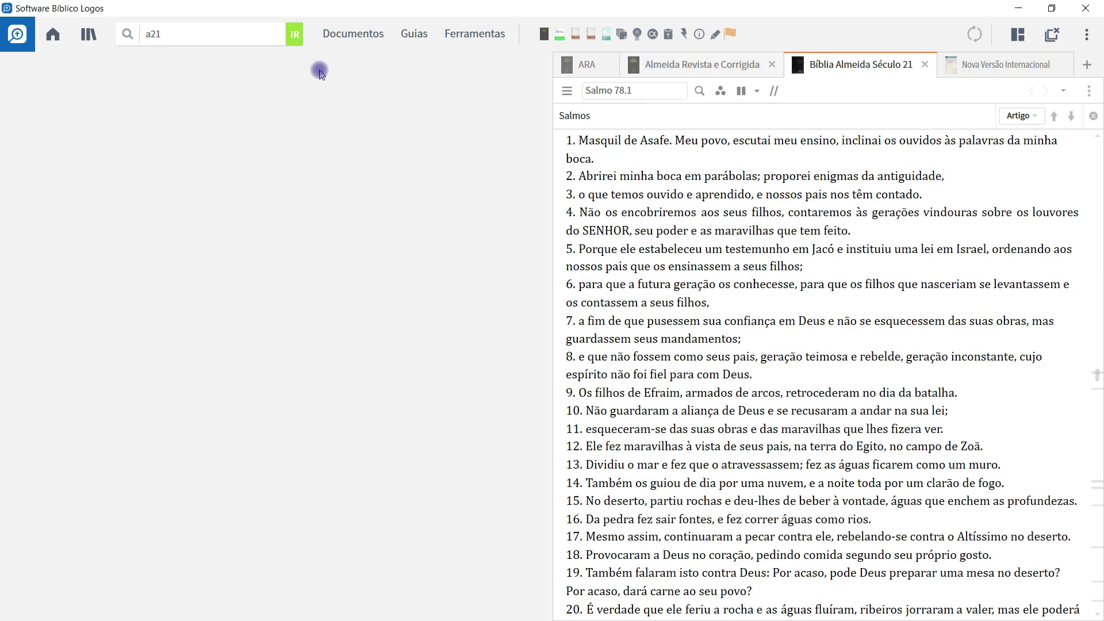
Find the Nova Almeida Atualizada with "naa" and open it as a tab before Bíblia Almeida Século 21
{"action": "left_click", "coordinate": [228, 38]}
{"action": "type", "text": "naa"}
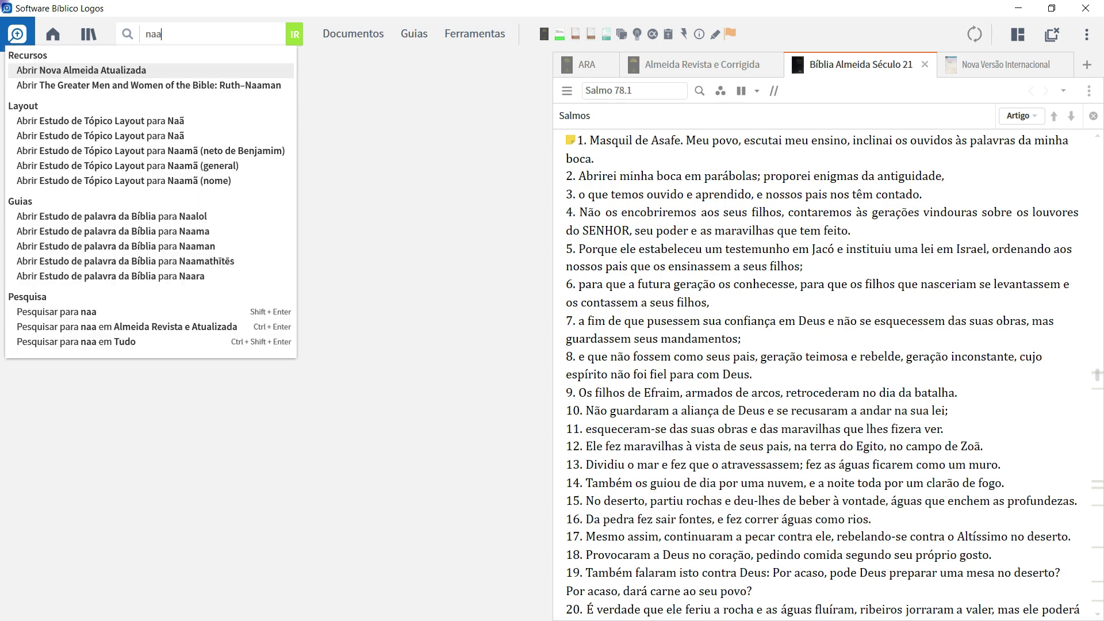
{"action": "left_click_drag", "start_coordinate": [108, 76], "coordinate": [783, 68]}
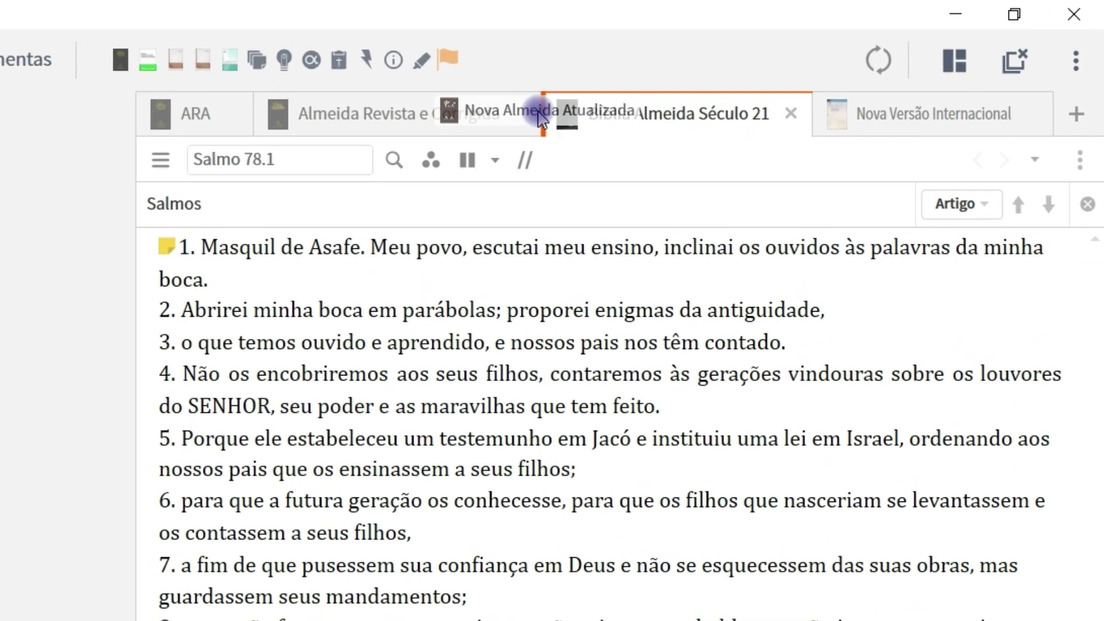
{"action": "left_click_drag", "start_coordinate": [541, 118], "coordinate": [538, 112]}
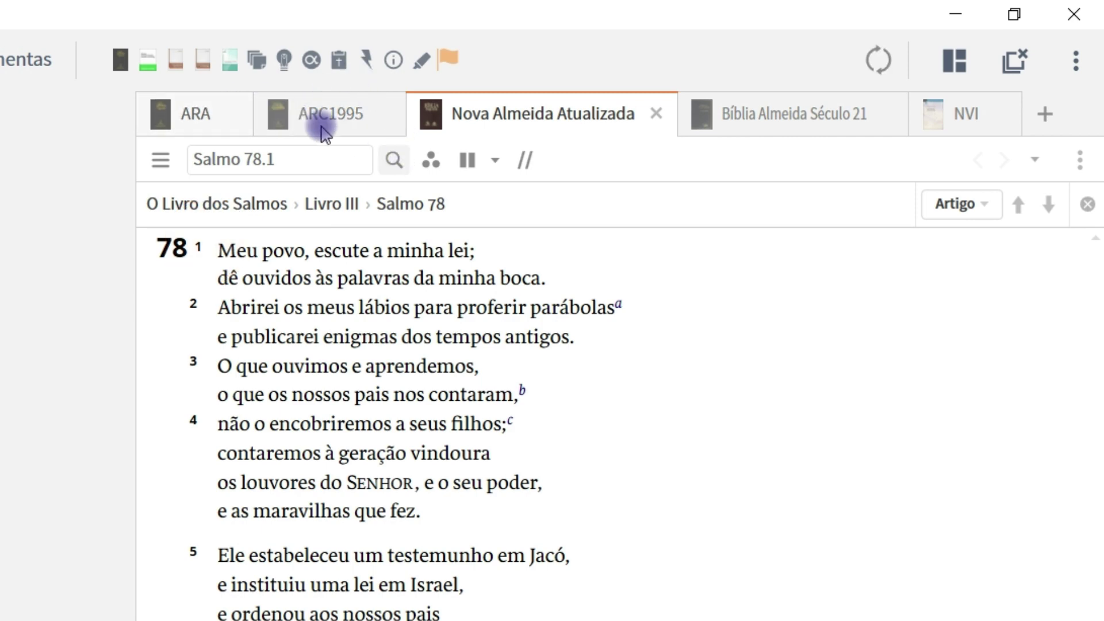
Assign the ARA Bible panel to link set A
{"action": "mouse_move", "coordinate": [325, 133]}
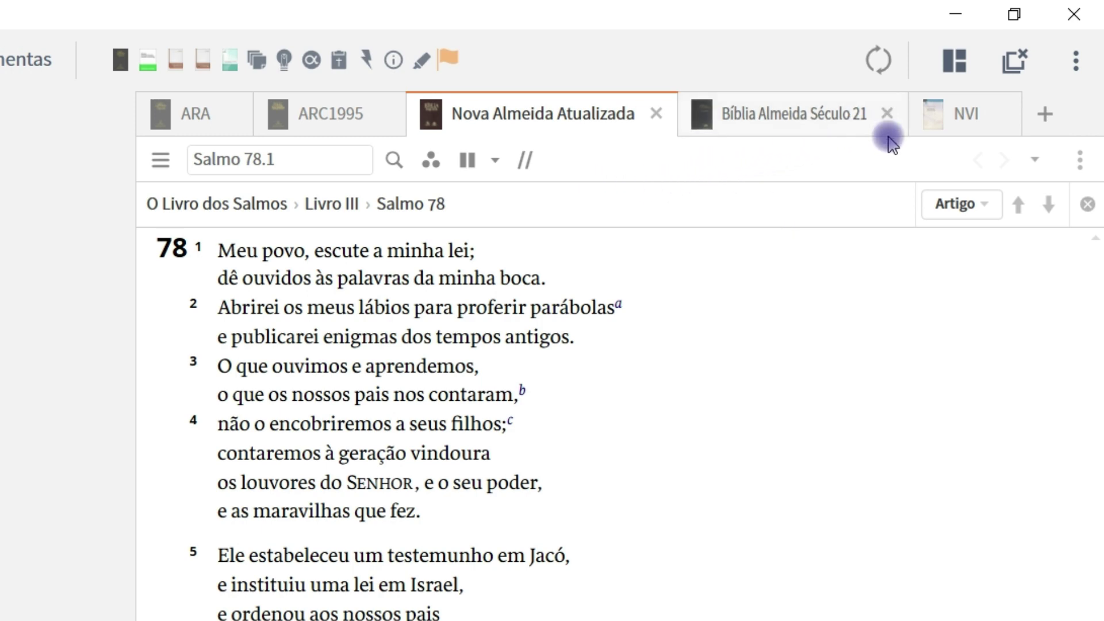
{"action": "left_click", "coordinate": [736, 117]}
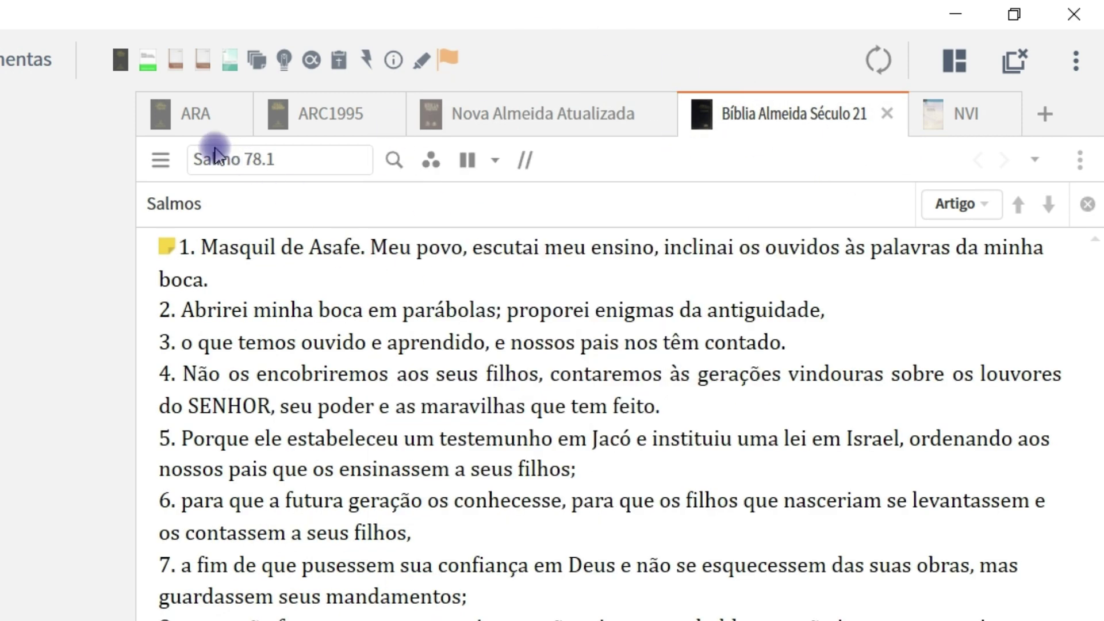
{"action": "left_click", "coordinate": [178, 132]}
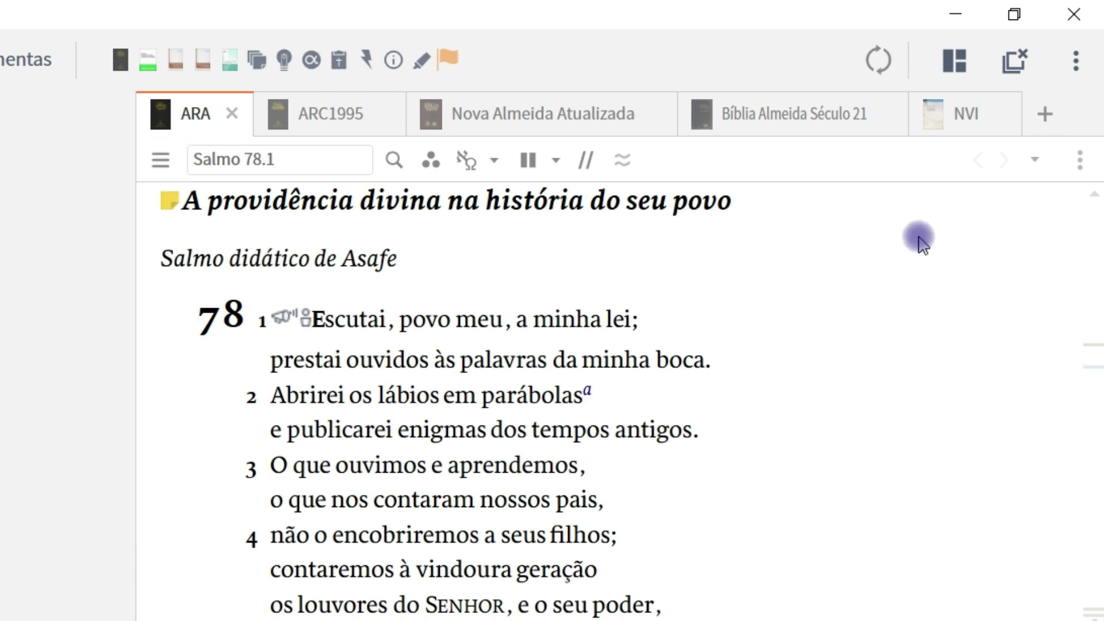
{"action": "left_click", "coordinate": [1082, 163]}
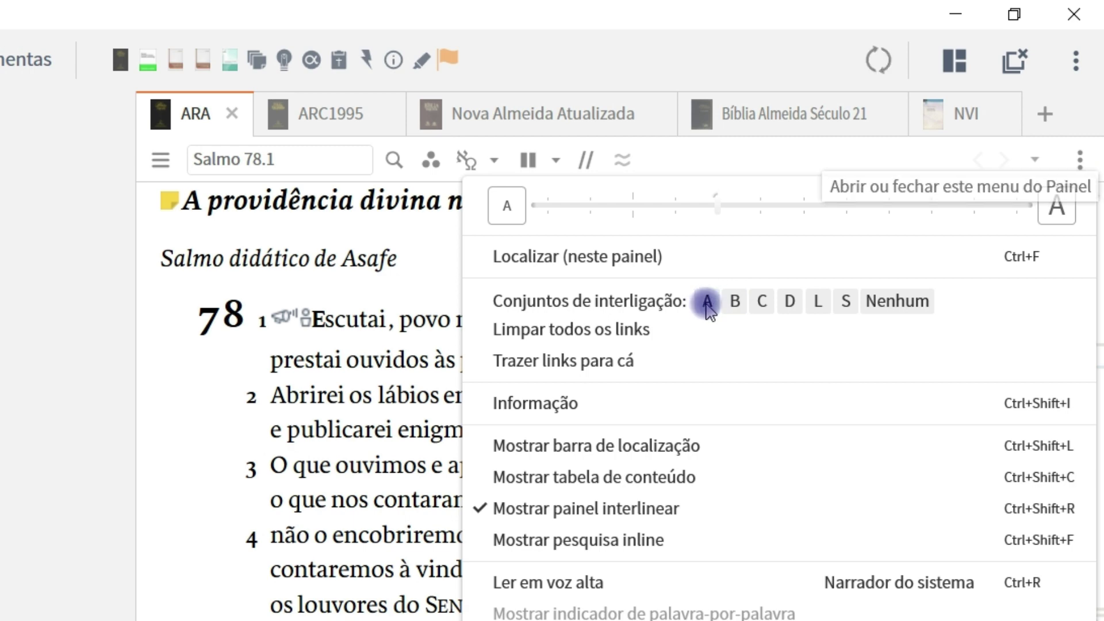
{"action": "left_click", "coordinate": [707, 301]}
Assign the ARC1995 and Nova Almeida Atualizada Bible panels to link set A
{"action": "left_click", "coordinate": [355, 118]}
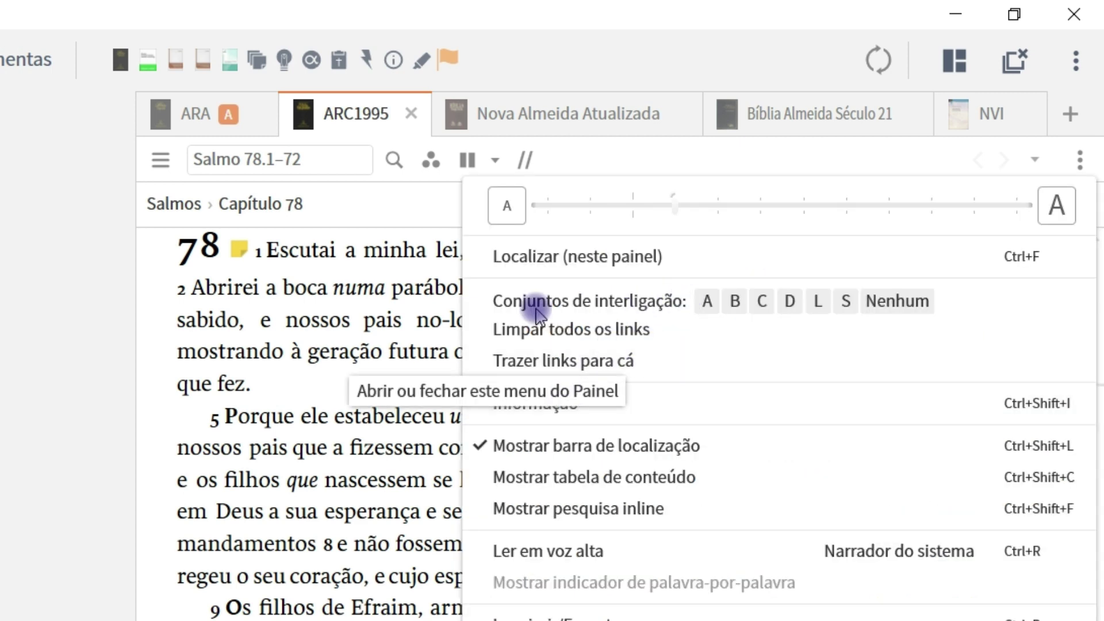
{"action": "left_click", "coordinate": [708, 301]}
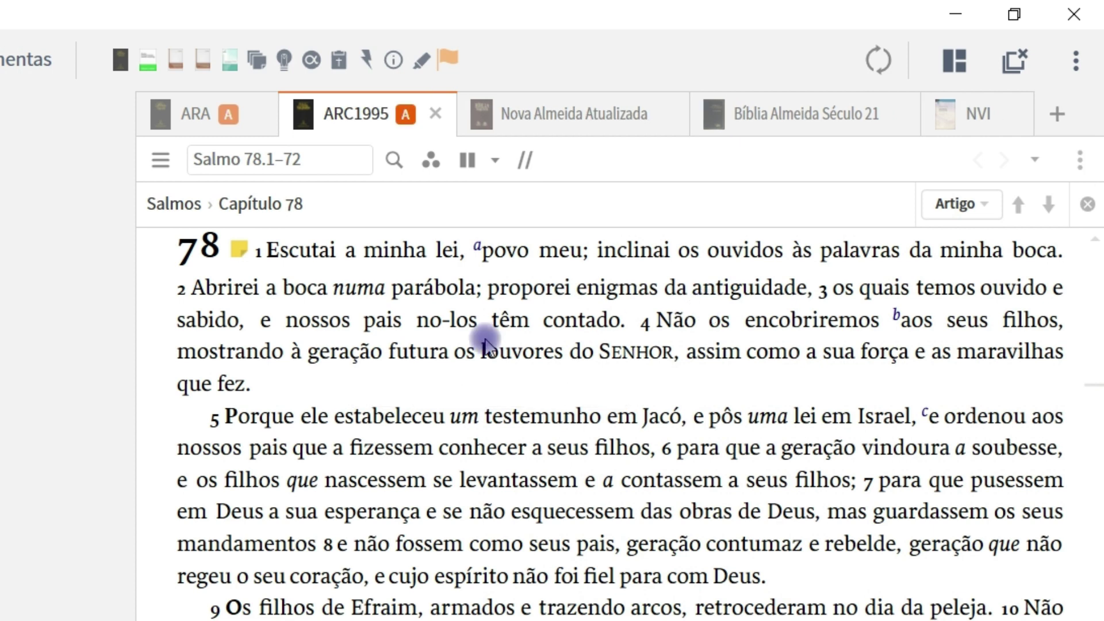
{"action": "left_click", "coordinate": [563, 132]}
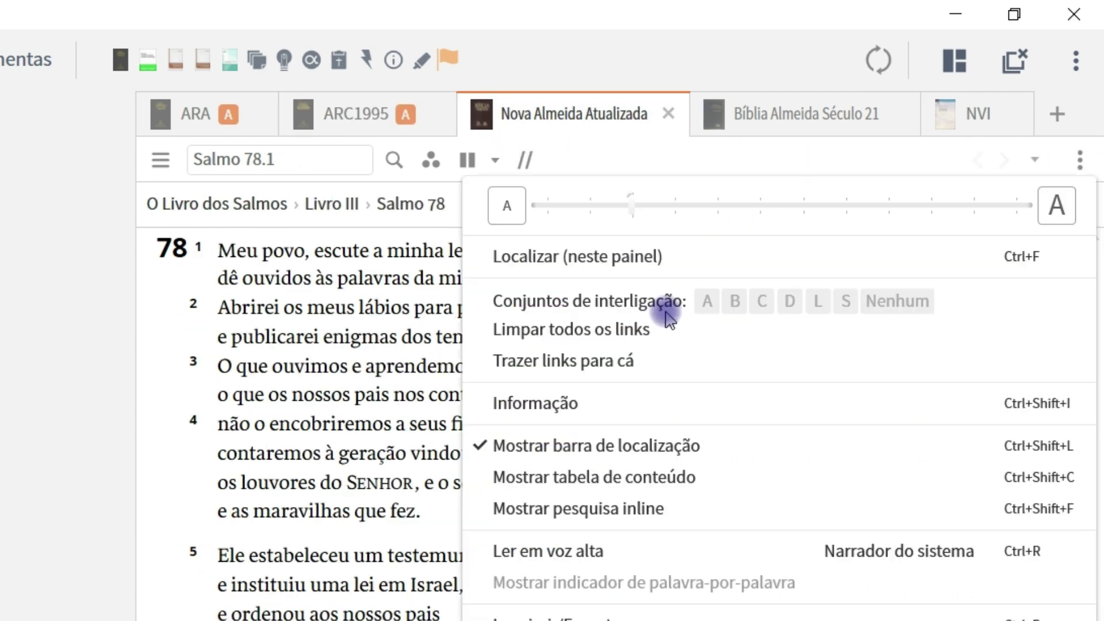
{"action": "left_click", "coordinate": [709, 302]}
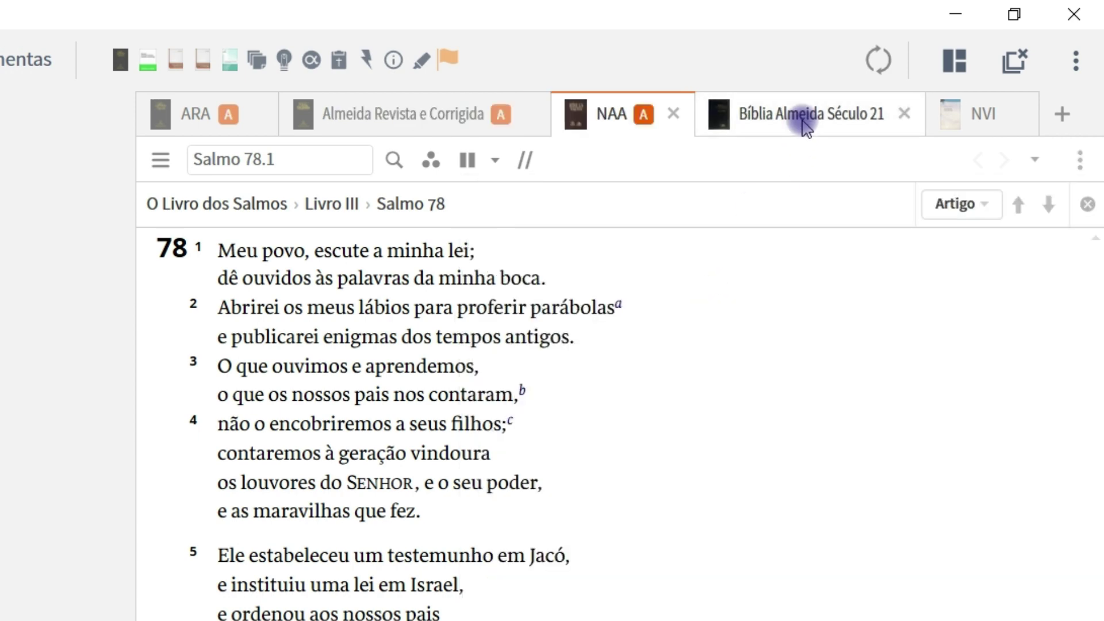
Assign the Bíblia Almeida Século 21 and Nova Versão Internacional panels to link set A
{"action": "left_click", "coordinate": [806, 122]}
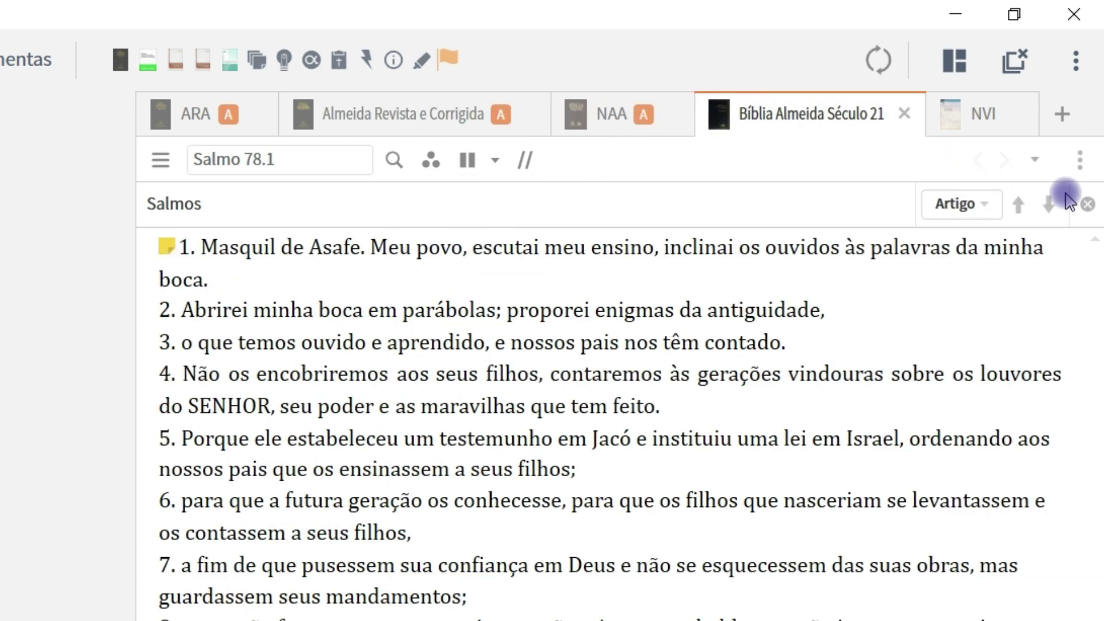
{"action": "left_click", "coordinate": [1080, 163]}
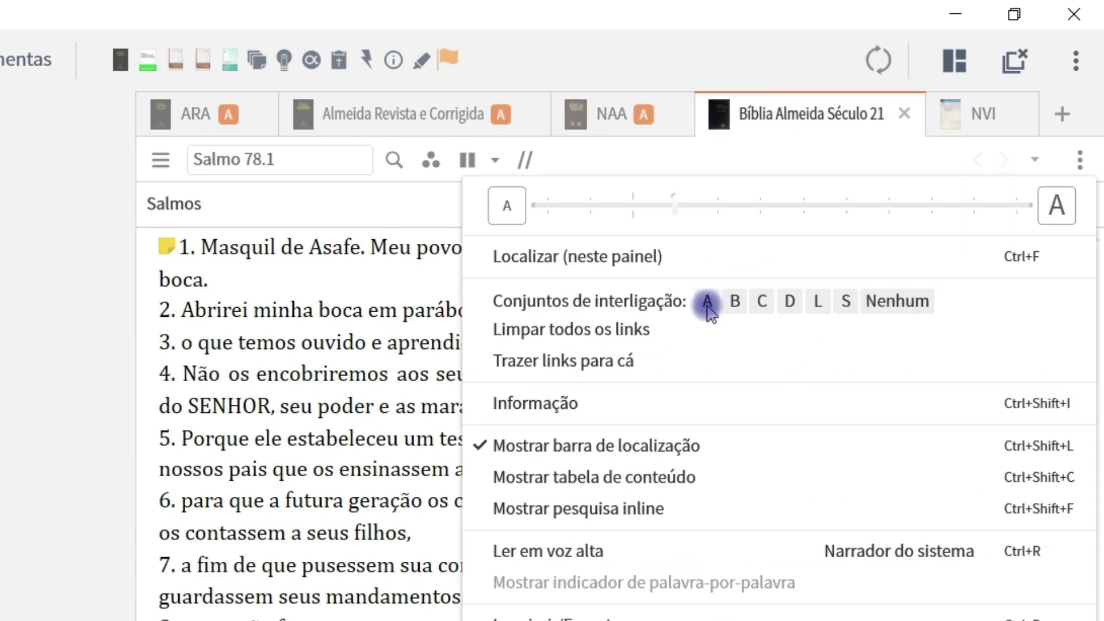
{"action": "left_click", "coordinate": [709, 302]}
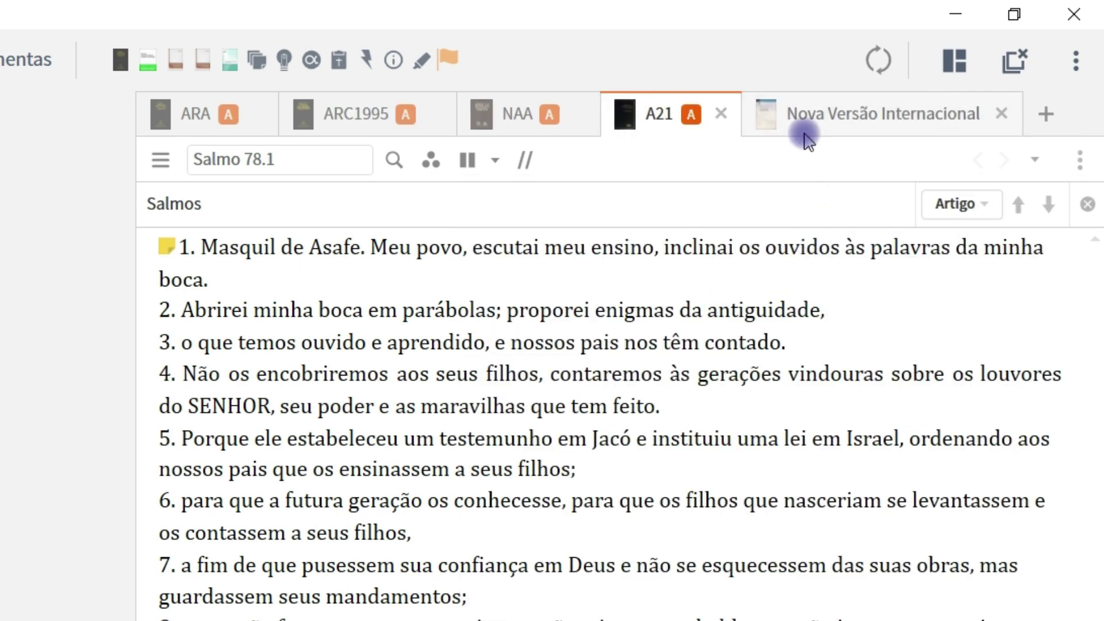
{"action": "left_click", "coordinate": [810, 118]}
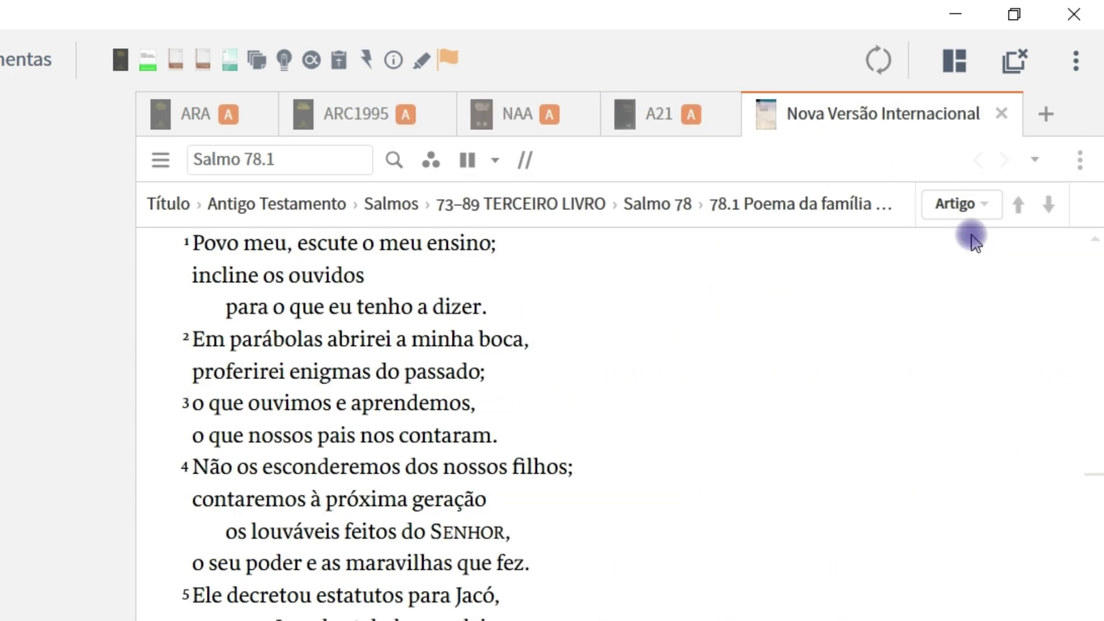
{"action": "left_click", "coordinate": [1081, 166]}
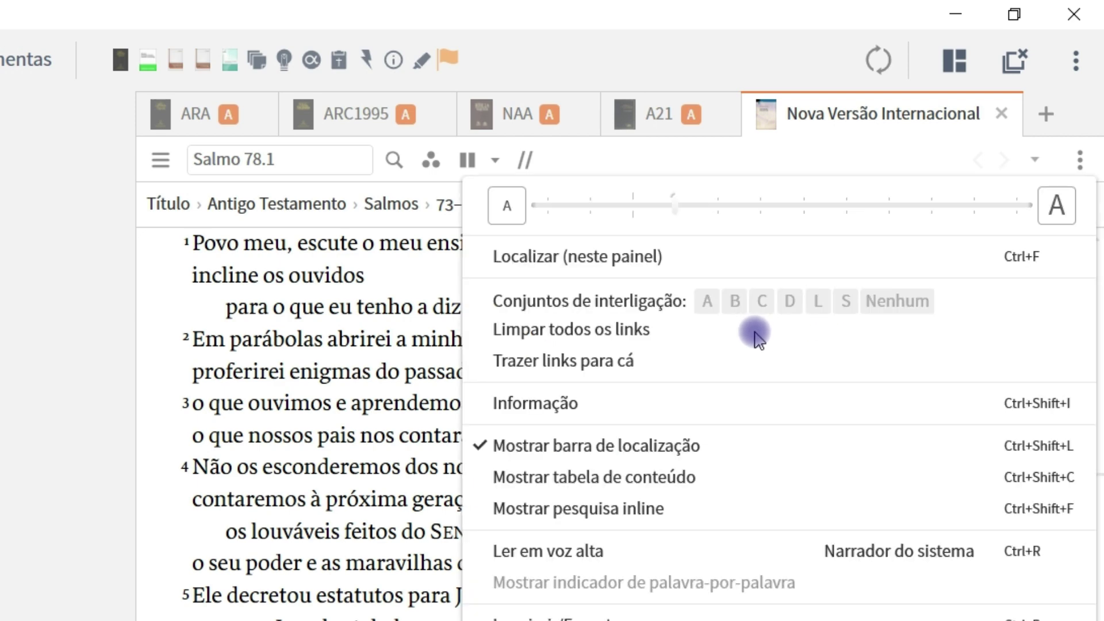
{"action": "left_click", "coordinate": [707, 301]}
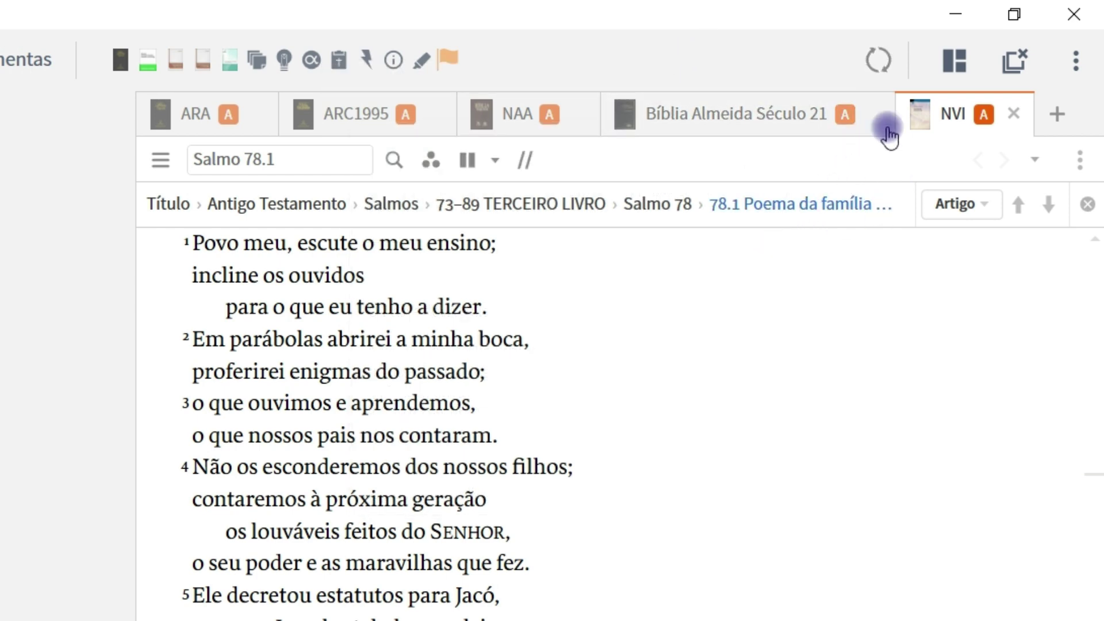
Save the current arrangement as a named layout called "Temporário 02" and open it from the saved layouts
{"action": "left_click", "coordinate": [955, 64]}
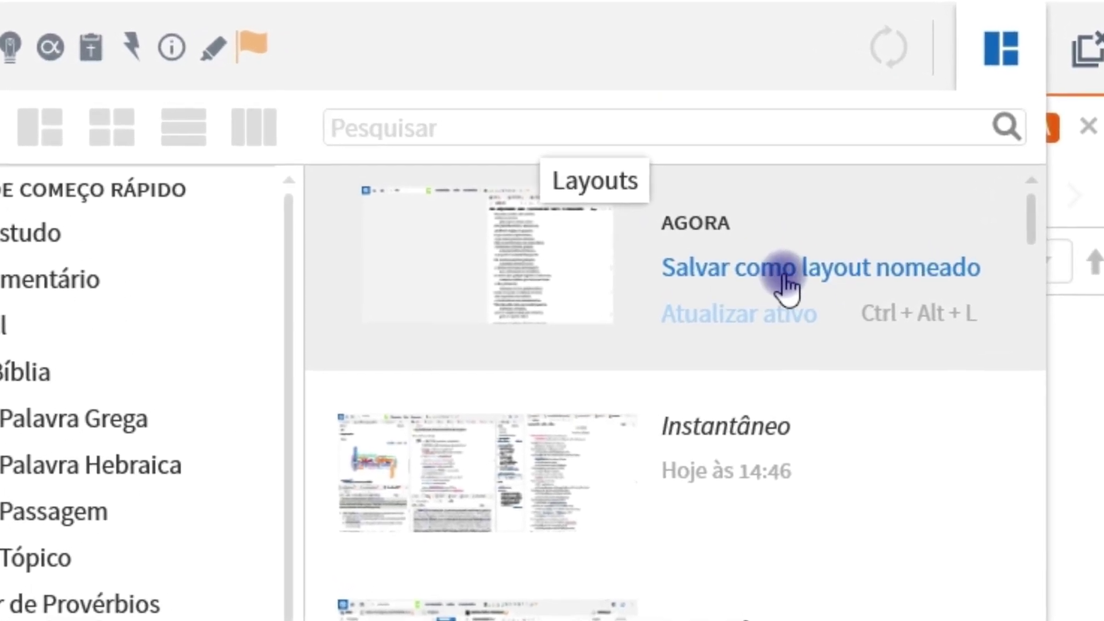
{"action": "left_click", "coordinate": [765, 270]}
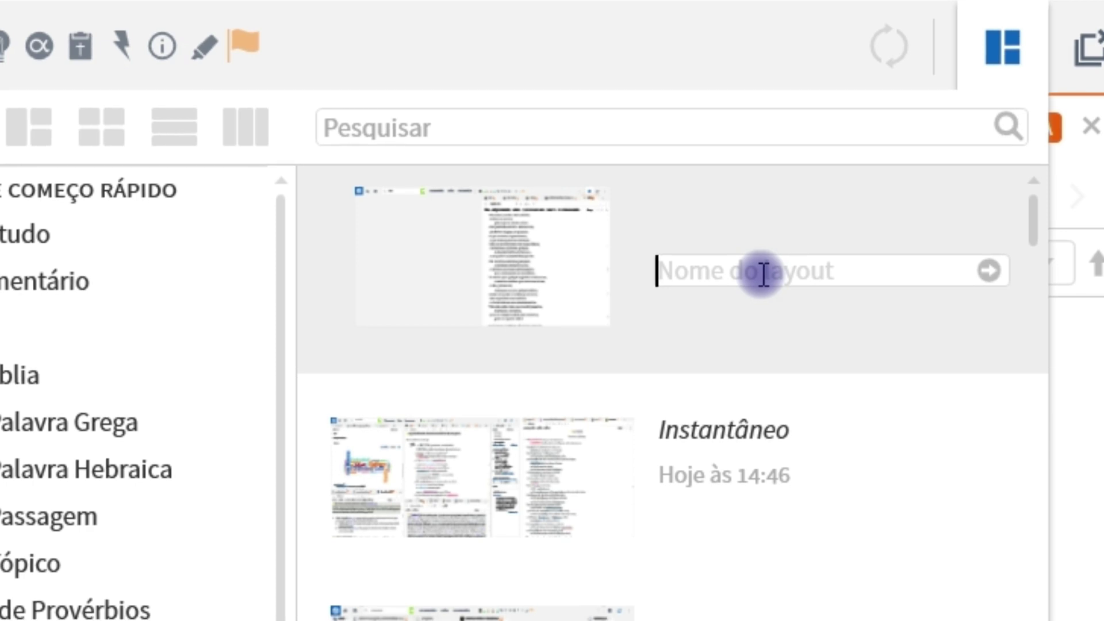
{"action": "type", "text": "Te"}
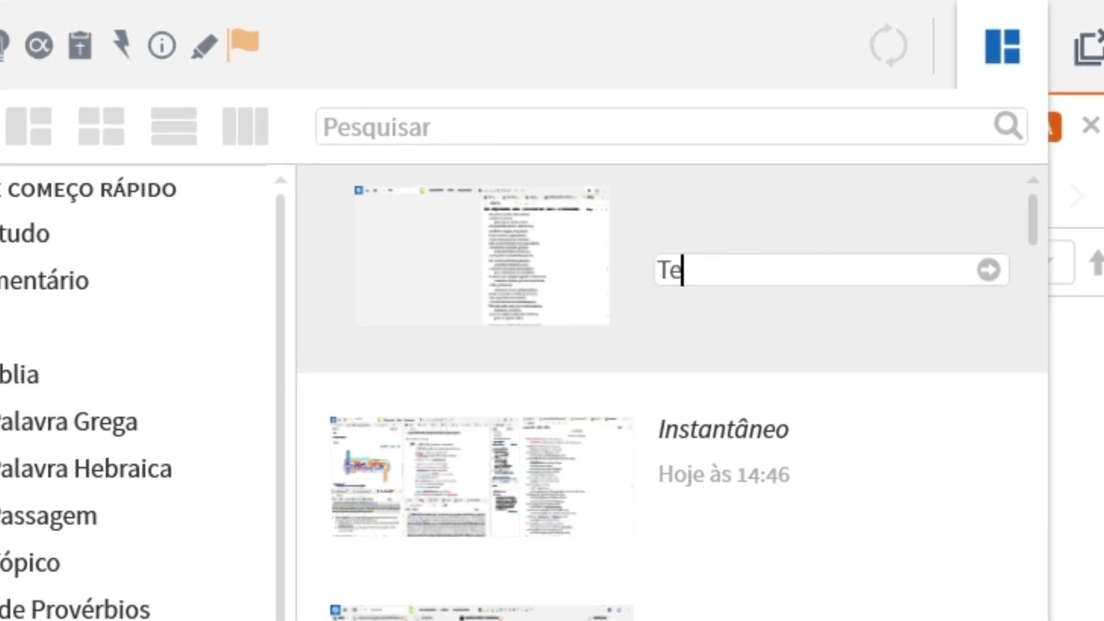
{"action": "type", "text": "mporário 02"}
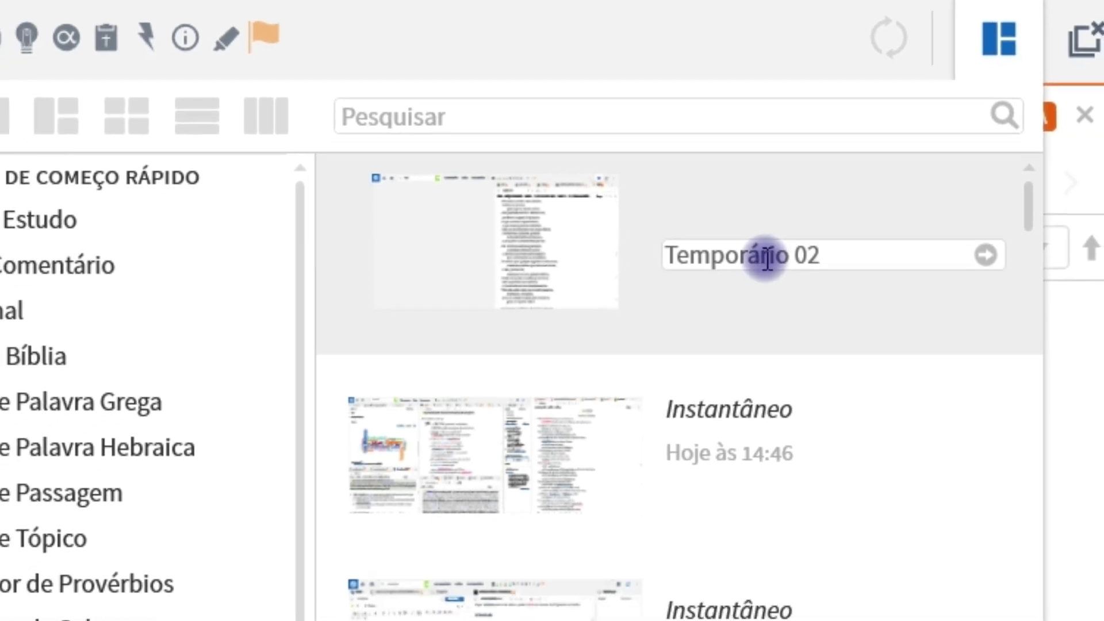
{"action": "key", "text": "Return"}
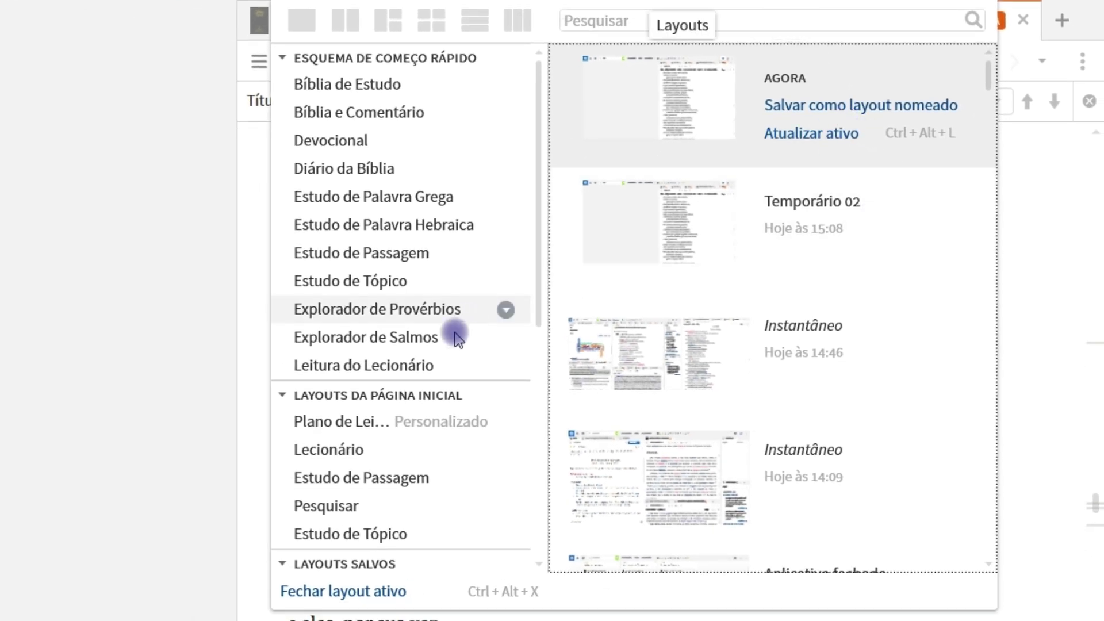
{"action": "scroll", "coordinate": [402, 374], "scroll_direction": "down", "scroll_amount": 6}
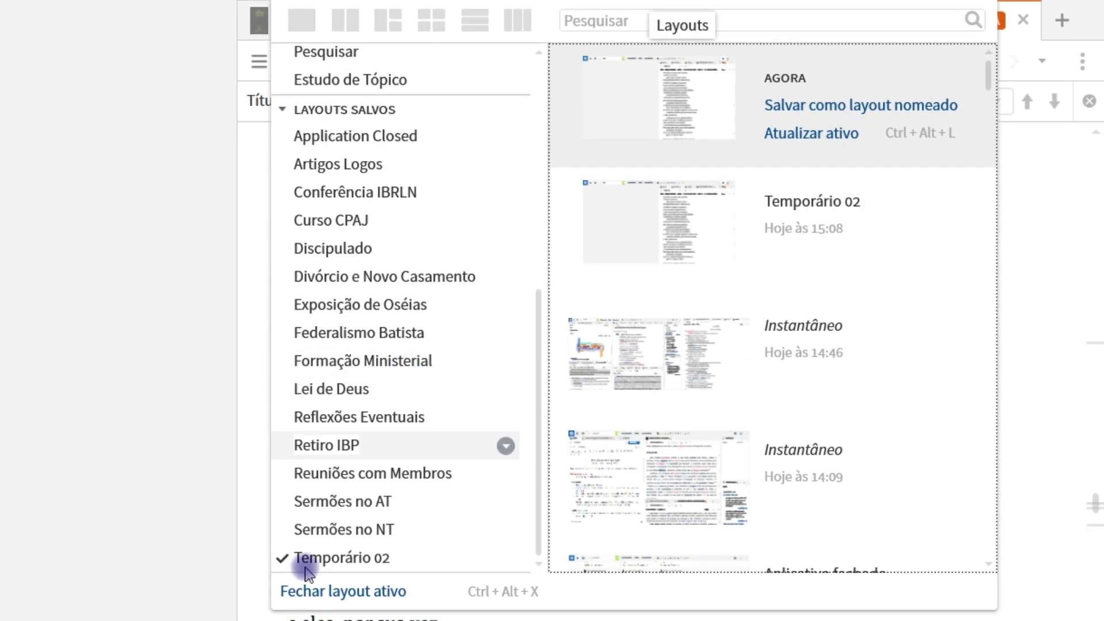
{"action": "left_click", "coordinate": [336, 558]}
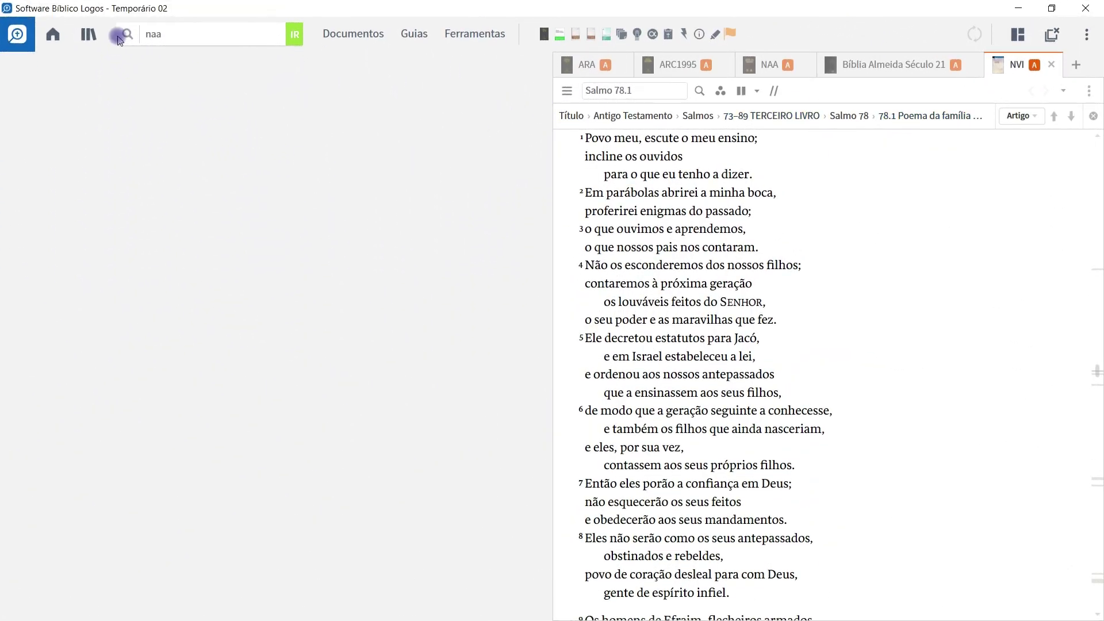
Place a Pesquisar panel in the empty area beside the Bible tabs and update the active layout
{"action": "left_click_drag", "start_coordinate": [124, 38], "coordinate": [125, 134]}
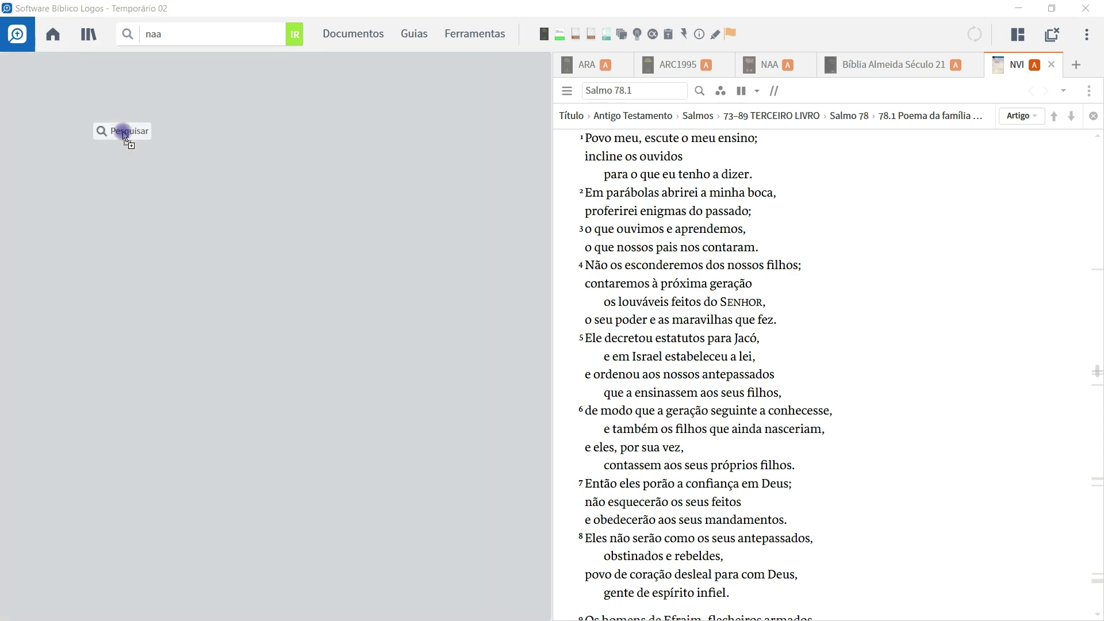
{"action": "left_click_drag", "start_coordinate": [124, 135], "coordinate": [124, 134]}
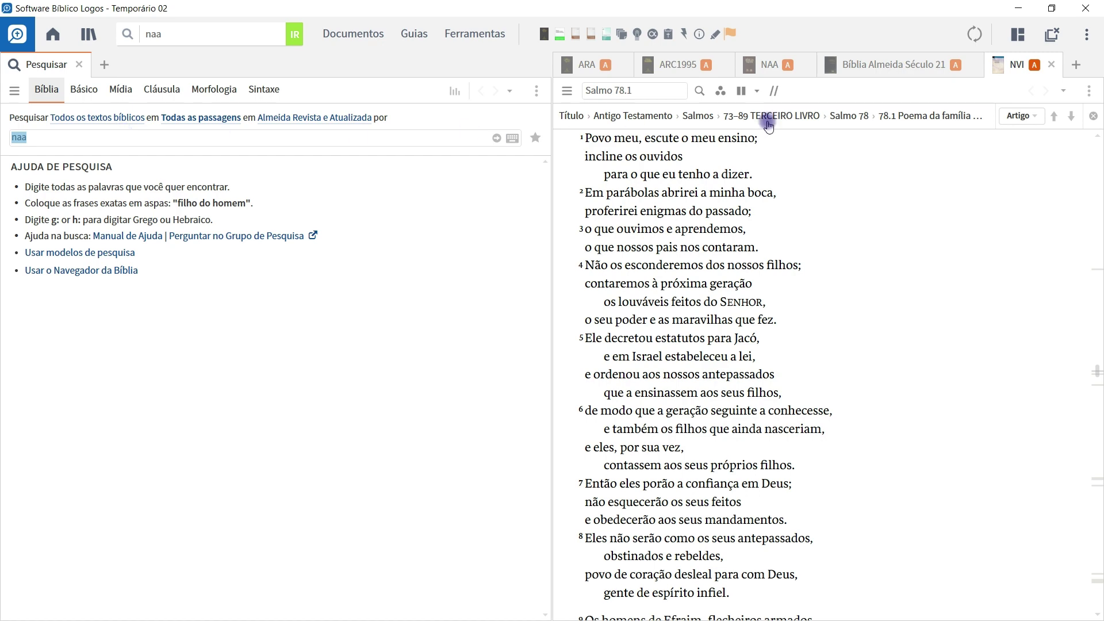
{"action": "left_click", "coordinate": [1019, 40]}
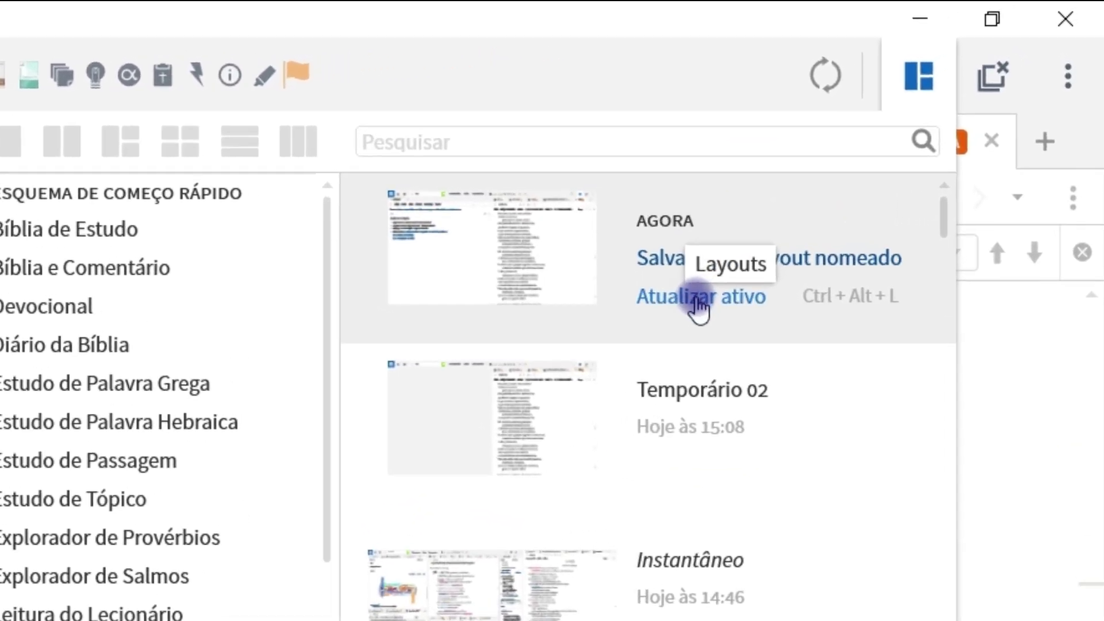
{"action": "left_click", "coordinate": [768, 252]}
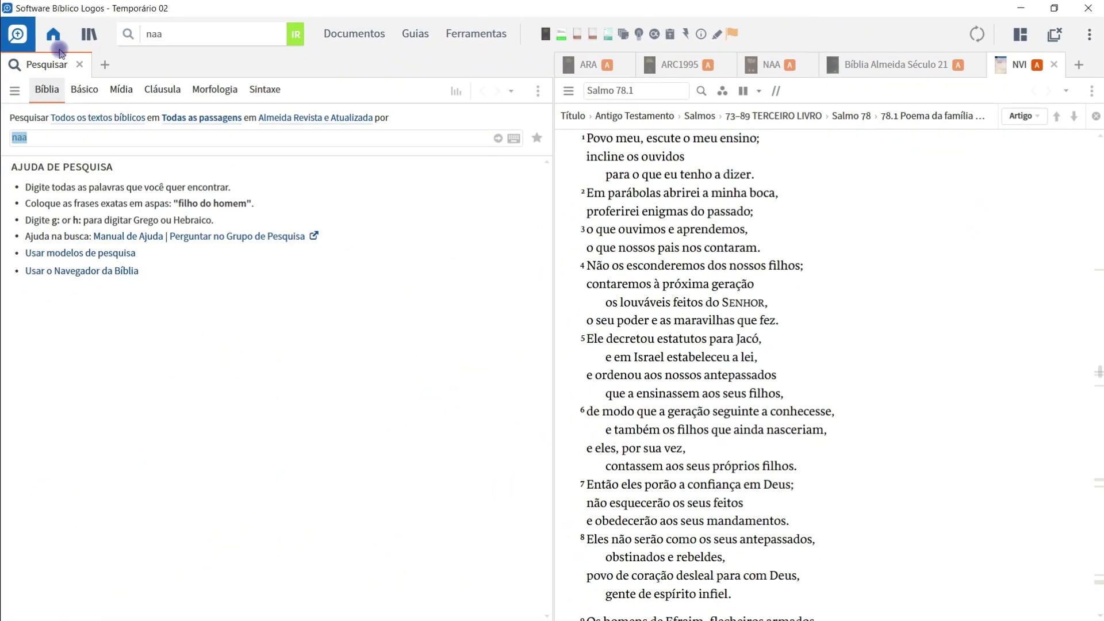
Add the saved layout Temporário 02 as a card on the home page dashboard
{"action": "left_click", "coordinate": [18, 35]}
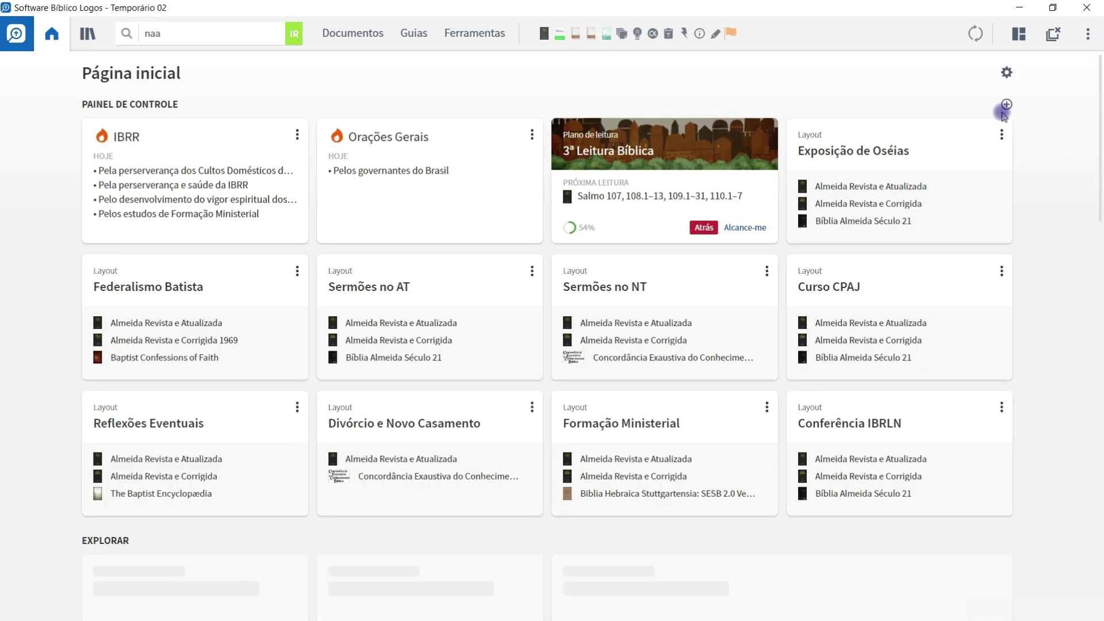
{"action": "left_click", "coordinate": [1007, 105]}
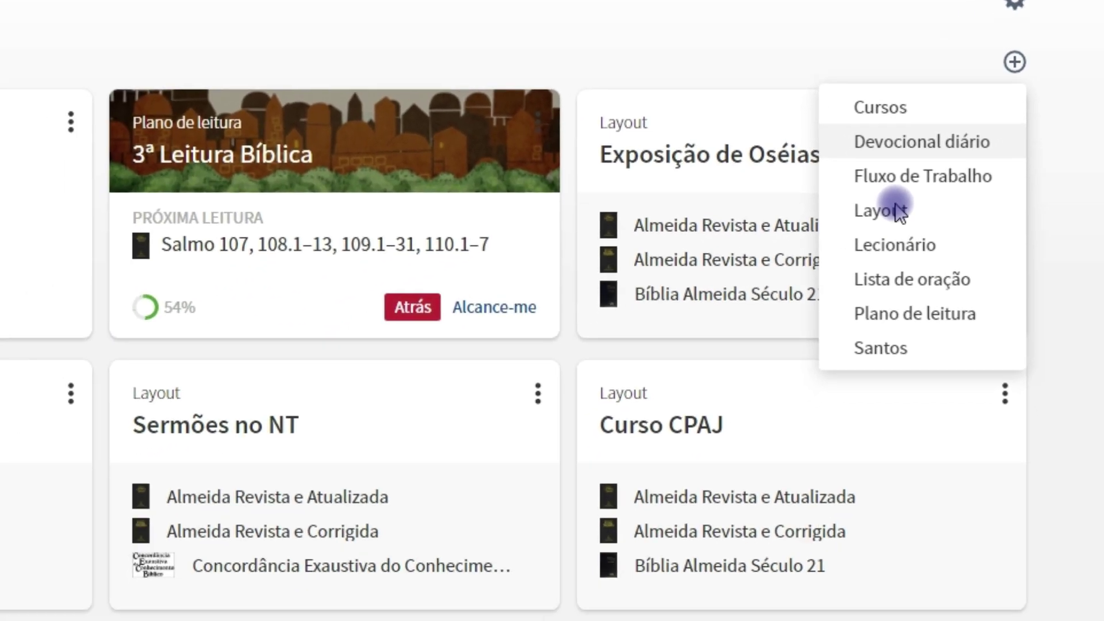
{"action": "left_click", "coordinate": [899, 213]}
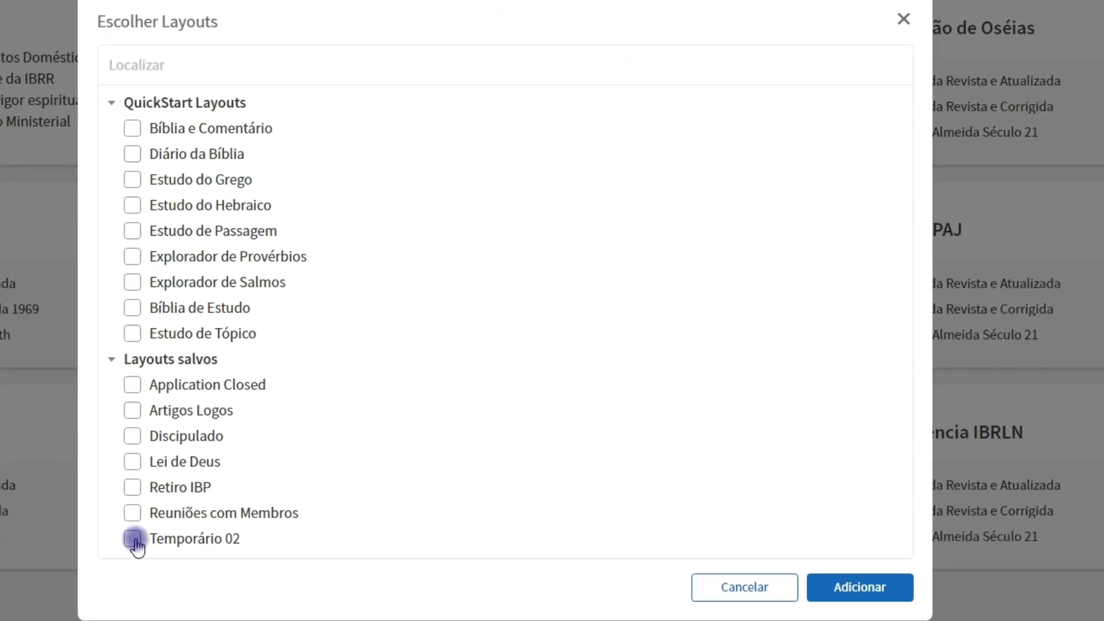
{"action": "left_click", "coordinate": [132, 539]}
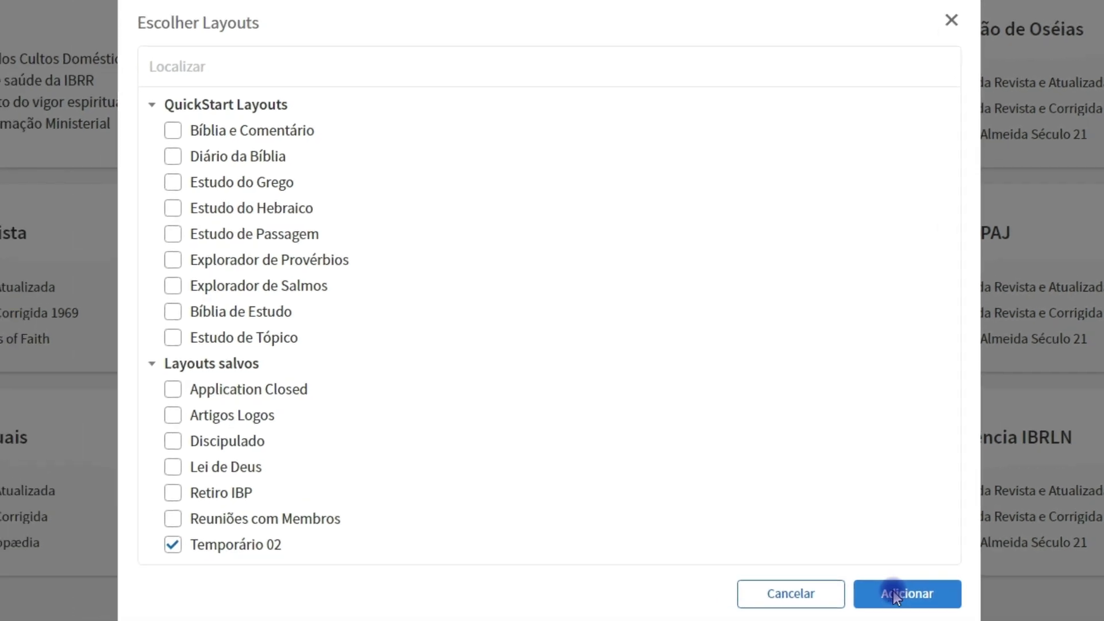
{"action": "left_click", "coordinate": [893, 592]}
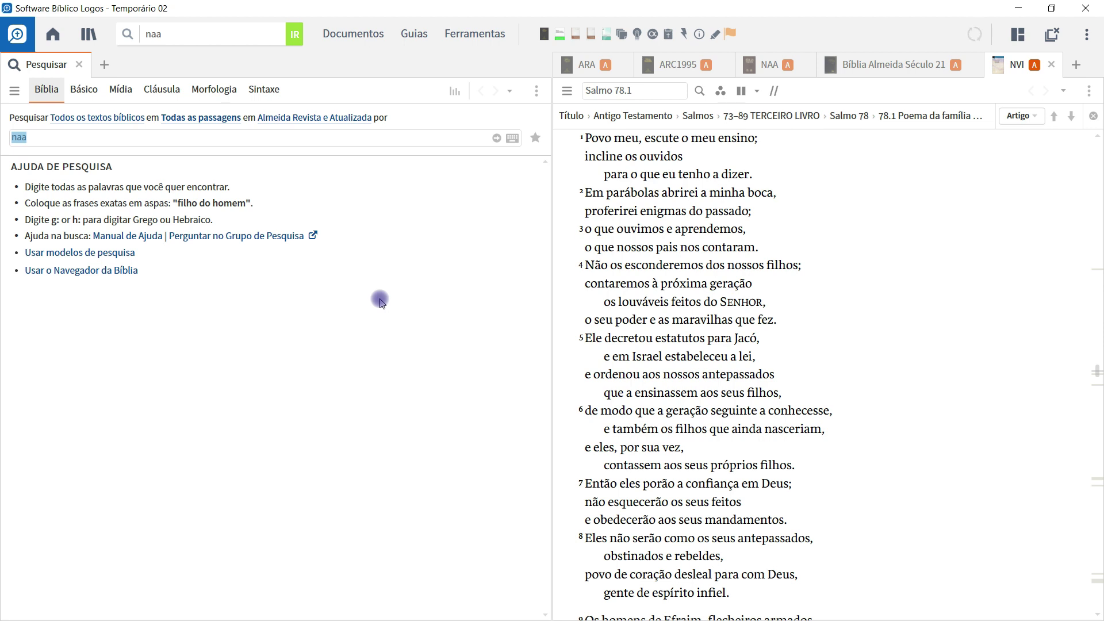
Clear the text "naa" from the Pesquisar panel's query and from the command box
{"action": "key", "text": "BackSpace"}
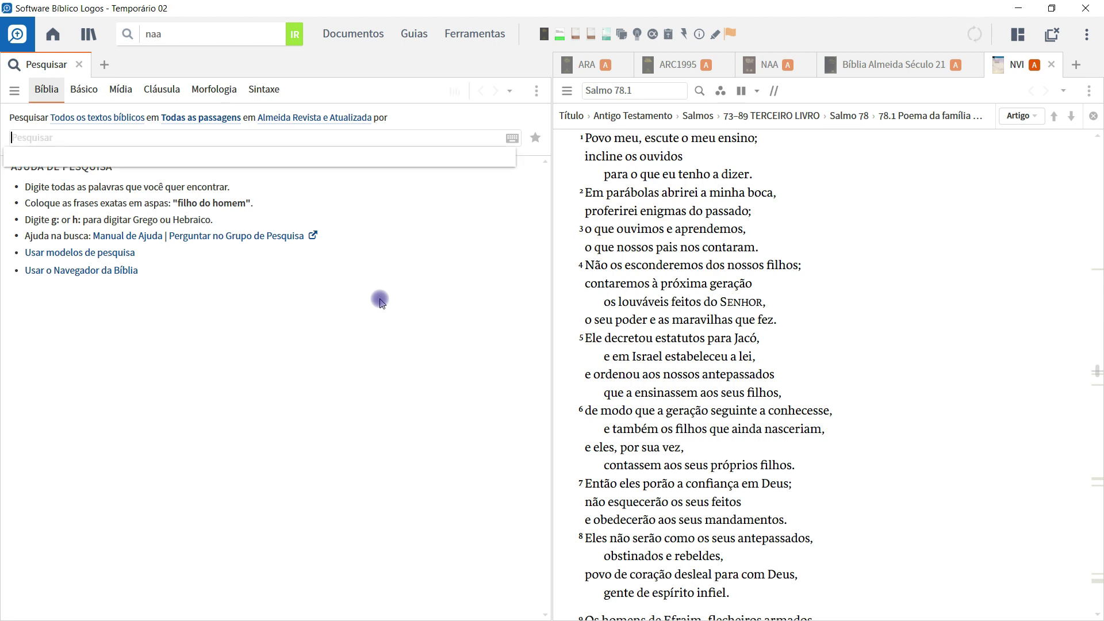
{"action": "left_click", "coordinate": [190, 28]}
{"action": "key", "text": "BackSpace"}
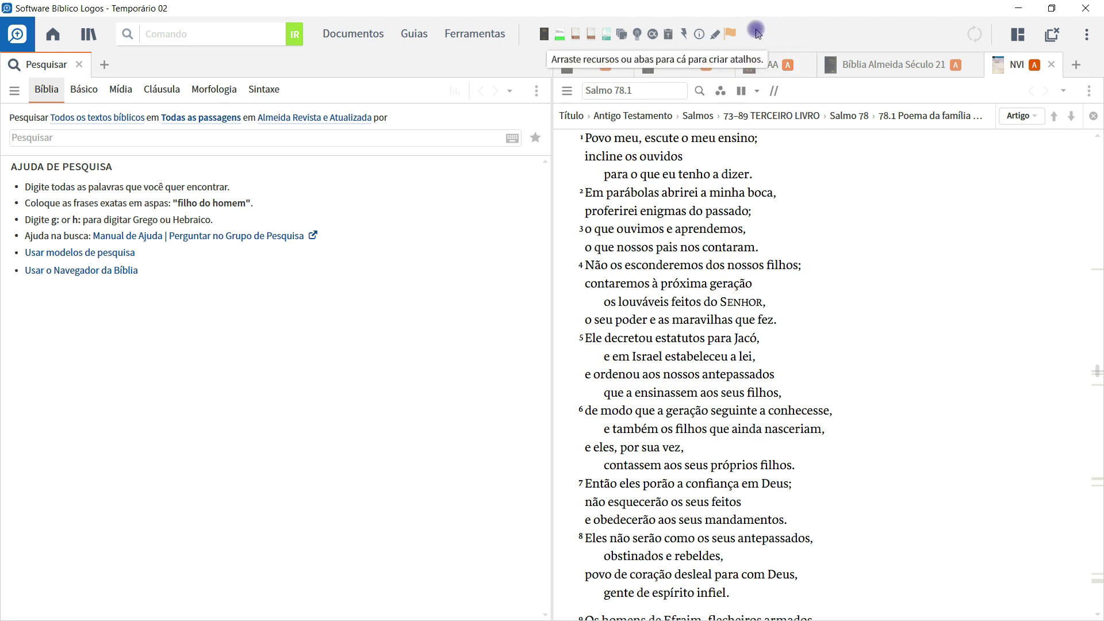
Find the Informação tool with "info" and open it beside the Bibles, then find Consulta avançada with "cons" and dock it beneath Informação
{"action": "left_click", "coordinate": [471, 36]}
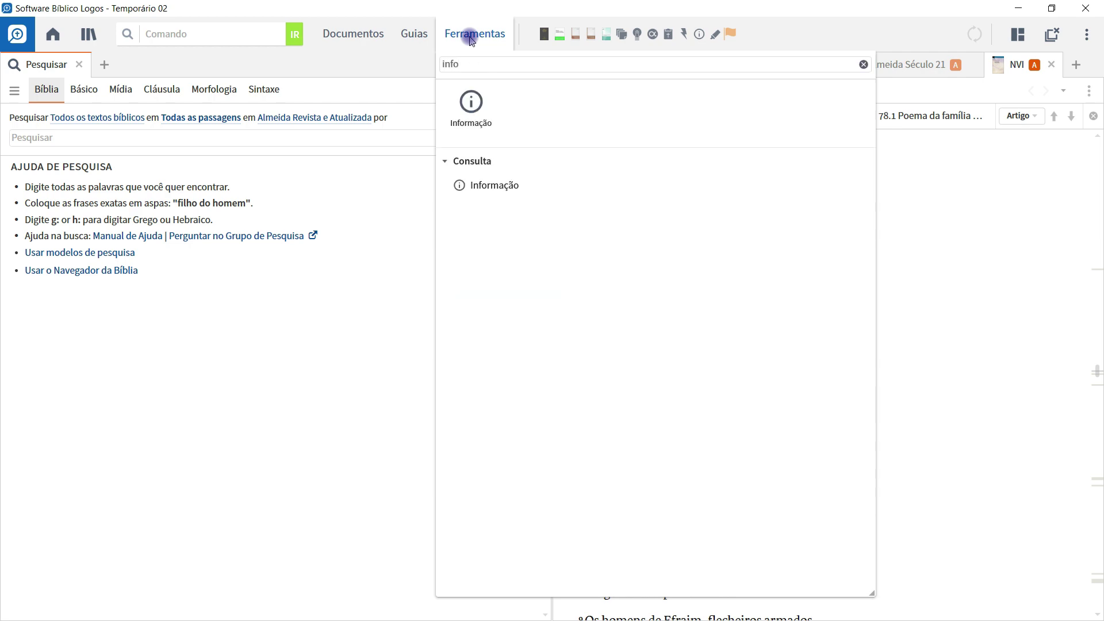
{"action": "left_click", "coordinate": [470, 115]}
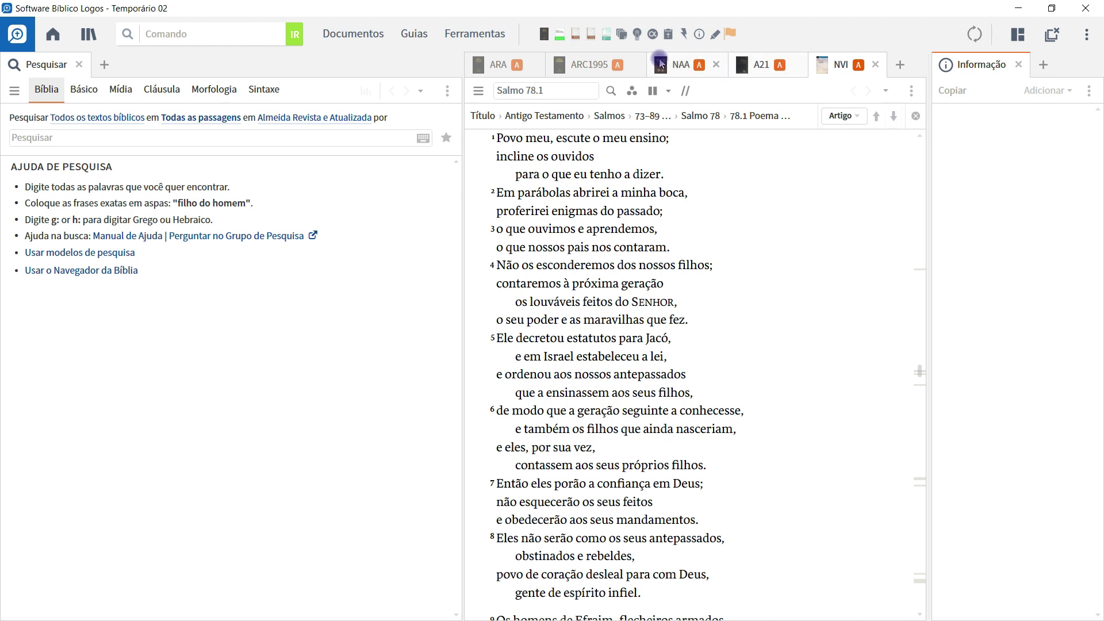
{"action": "left_click", "coordinate": [463, 35]}
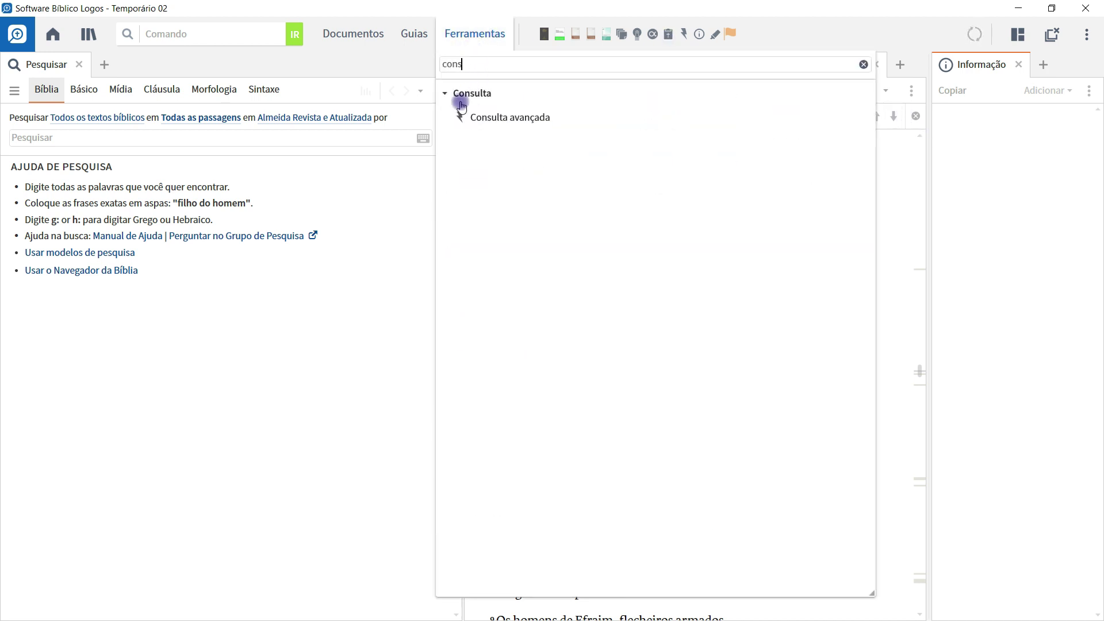
{"action": "left_click_drag", "start_coordinate": [464, 117], "coordinate": [525, 131]}
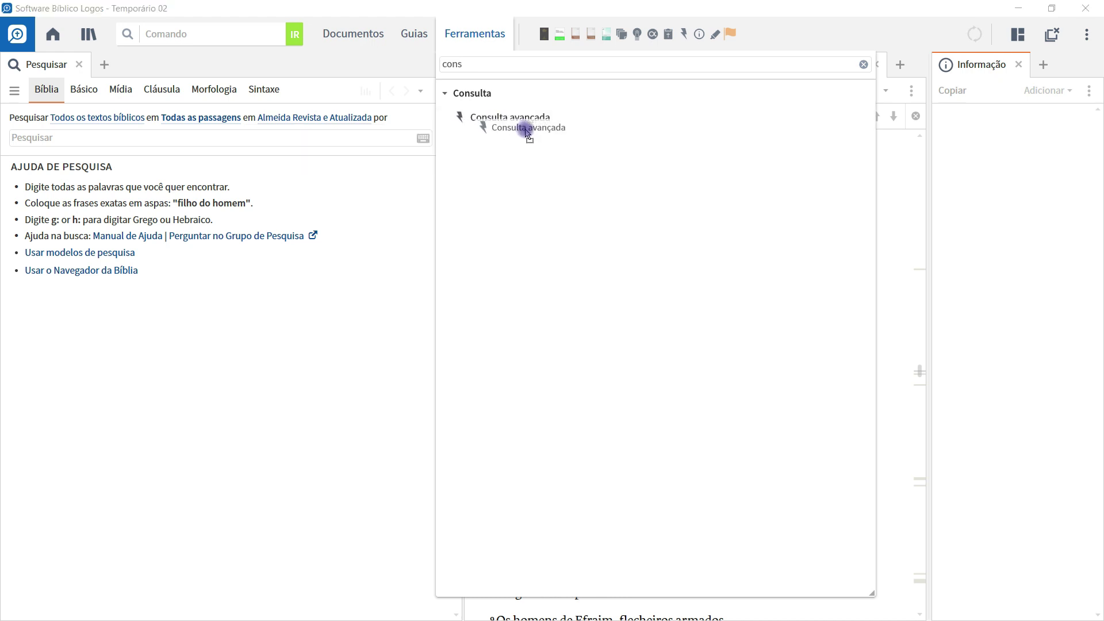
{"action": "left_click_drag", "start_coordinate": [638, 180], "coordinate": [851, 274]}
{"action": "left_click_drag", "start_coordinate": [999, 374], "coordinate": [1031, 527]}
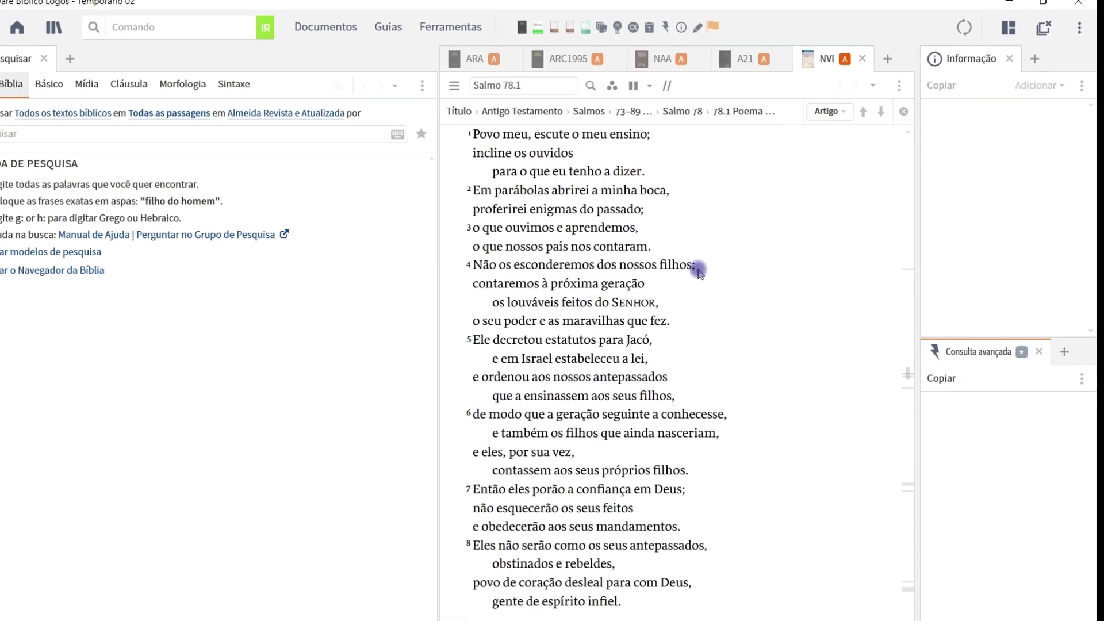
Show the ARA Bible, select the word "palavras" in Salmo 78.1 and open its context options
{"action": "left_click", "coordinate": [473, 59]}
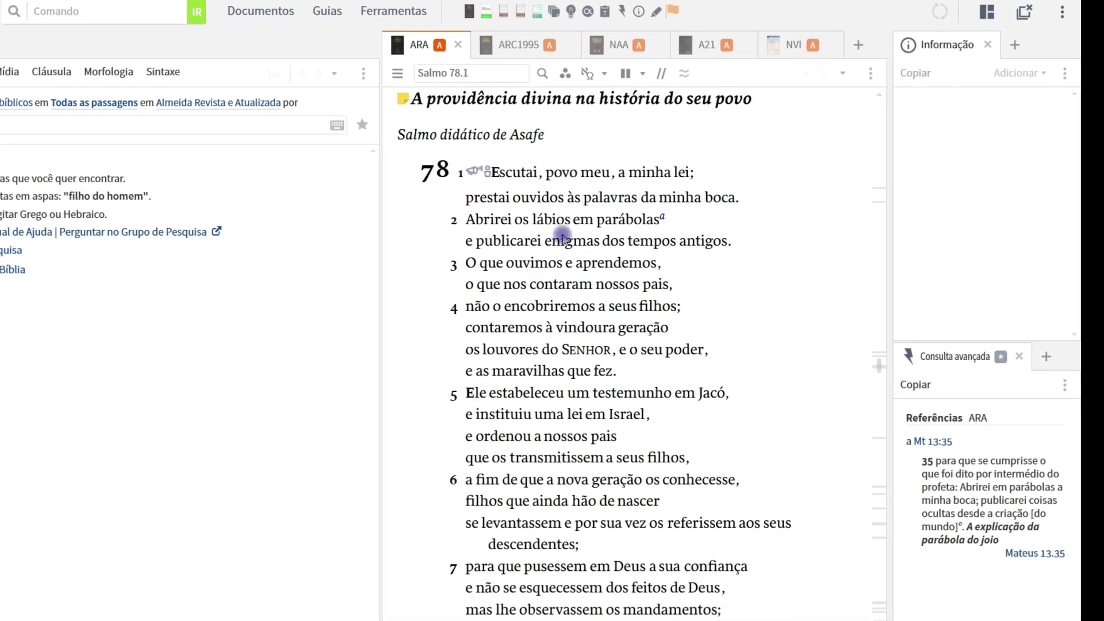
{"action": "double_click", "coordinate": [573, 198]}
{"action": "right_click", "coordinate": [563, 201]}
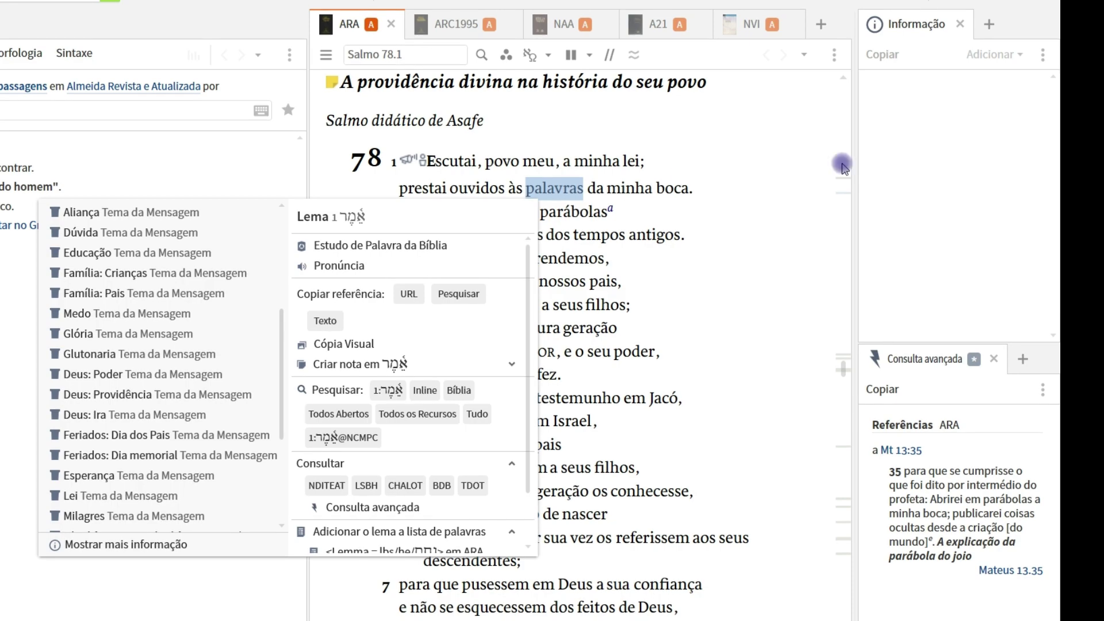
Load the word "palavras" from Salmo 78.1 into the Informação panel and check which sections can be added
{"action": "left_click", "coordinate": [555, 188]}
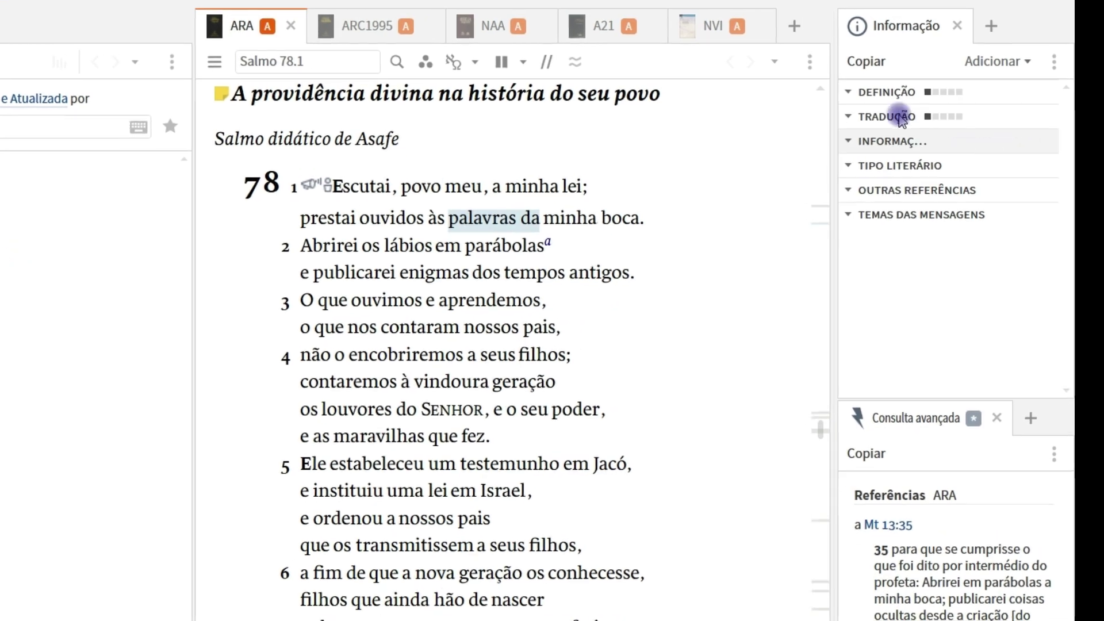
{"action": "left_click", "coordinate": [997, 61]}
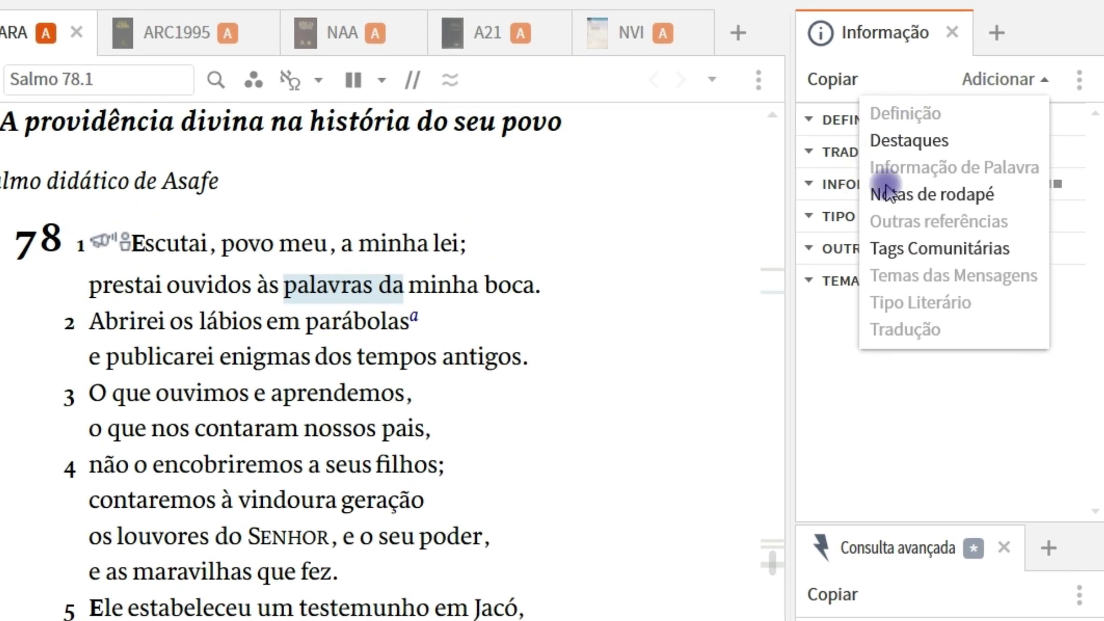
{"action": "left_click", "coordinate": [881, 64]}
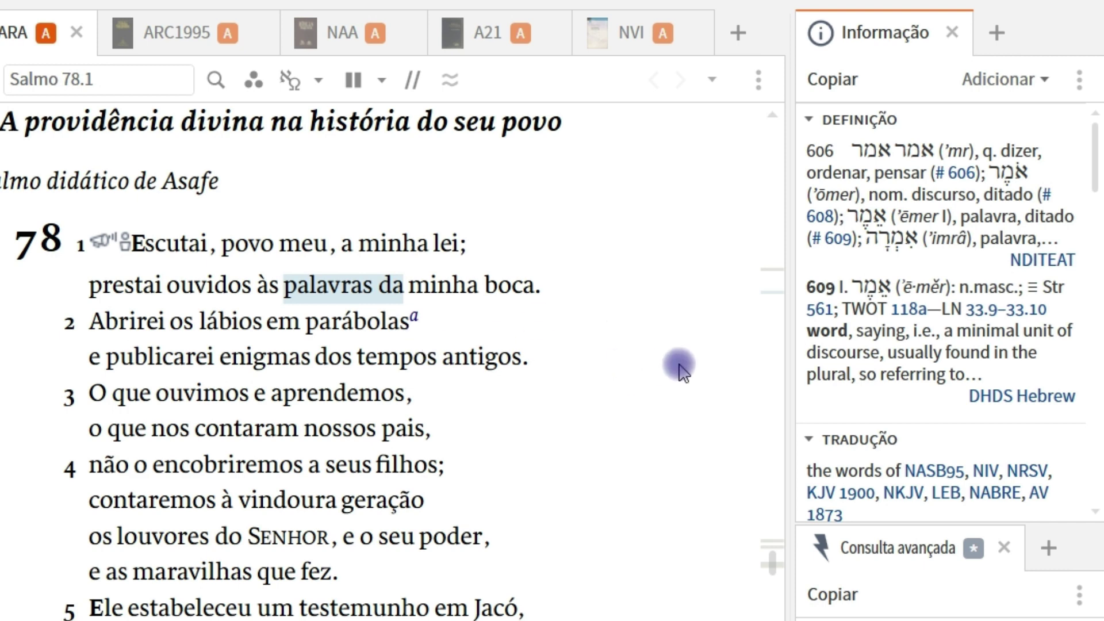
Examine the Informação panel's sections for the word, from Definição and Tradução through to Temas das Mensagens
{"action": "scroll", "coordinate": [932, 292], "scroll_direction": "down", "scroll_amount": 4}
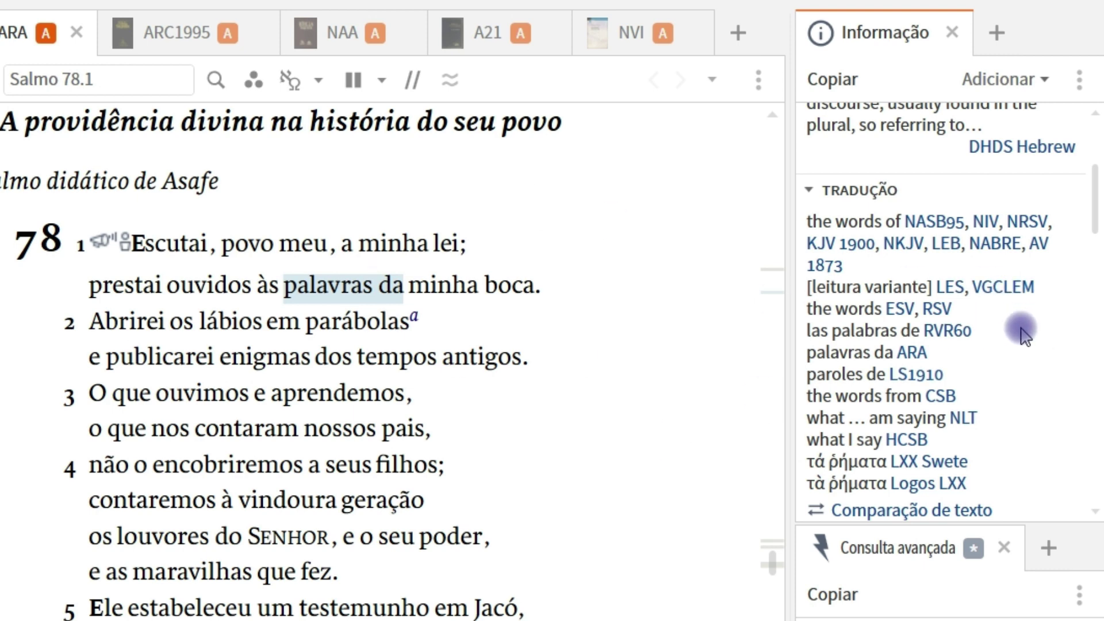
{"action": "scroll", "coordinate": [1012, 311], "scroll_direction": "down", "scroll_amount": 1}
{"action": "scroll", "coordinate": [1007, 294], "scroll_direction": "down", "scroll_amount": 2}
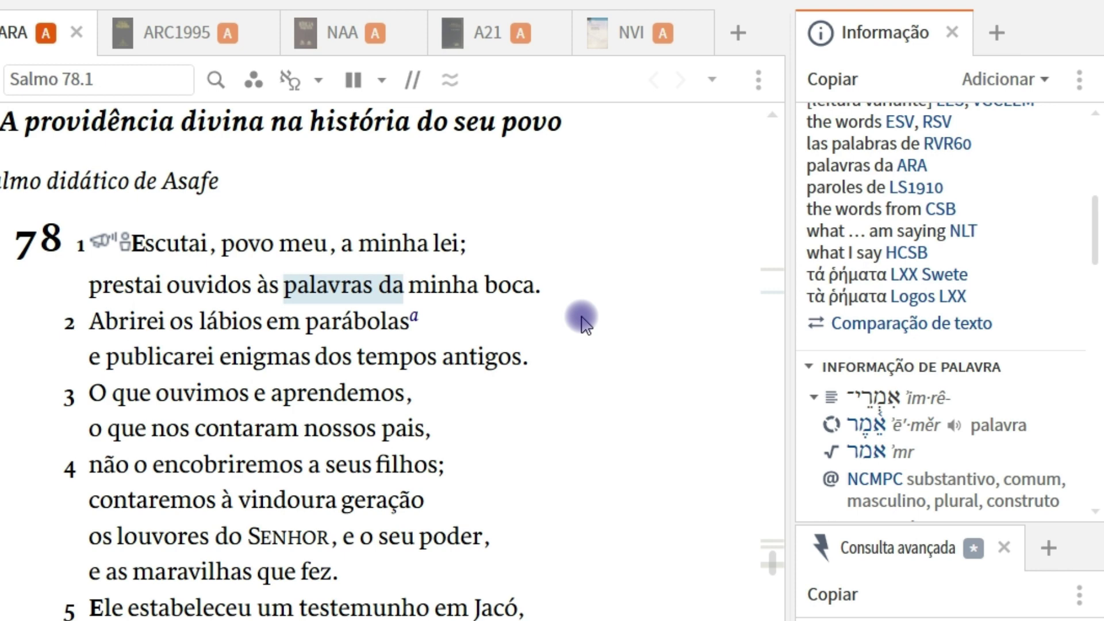
{"action": "scroll", "coordinate": [920, 282], "scroll_direction": "down", "scroll_amount": 3}
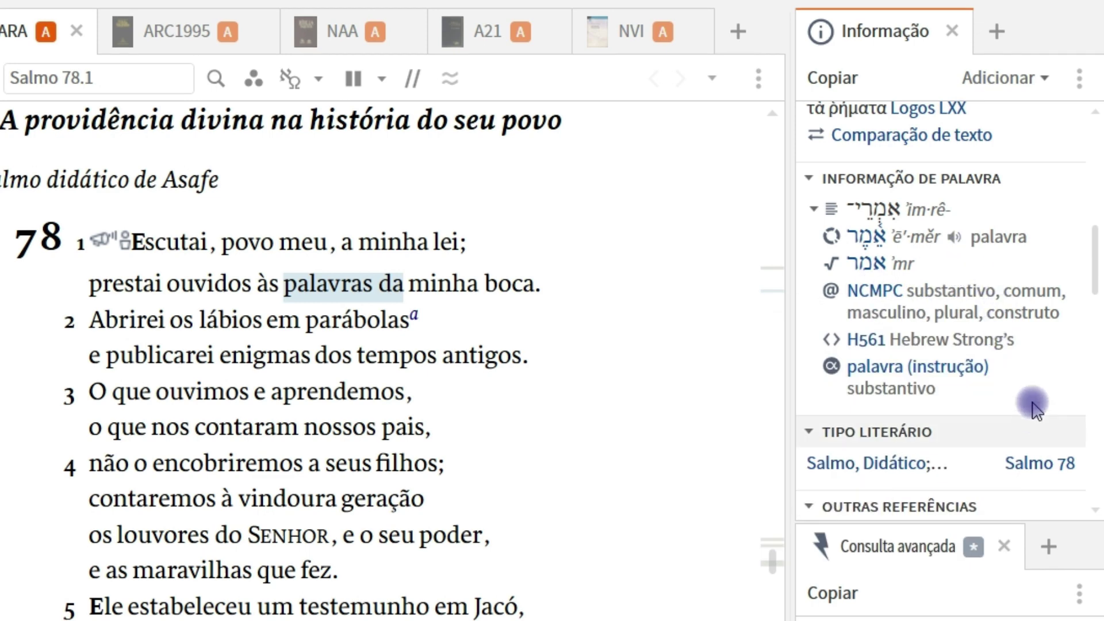
{"action": "scroll", "coordinate": [972, 397], "scroll_direction": "down", "scroll_amount": 1}
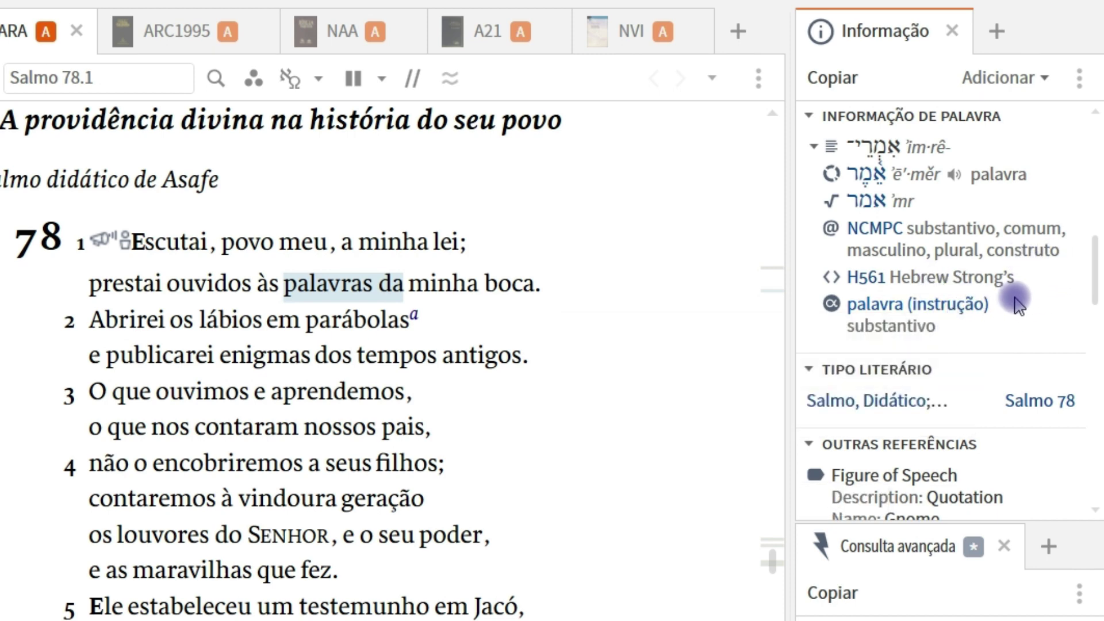
{"action": "scroll", "coordinate": [1014, 299], "scroll_direction": "down", "scroll_amount": 3}
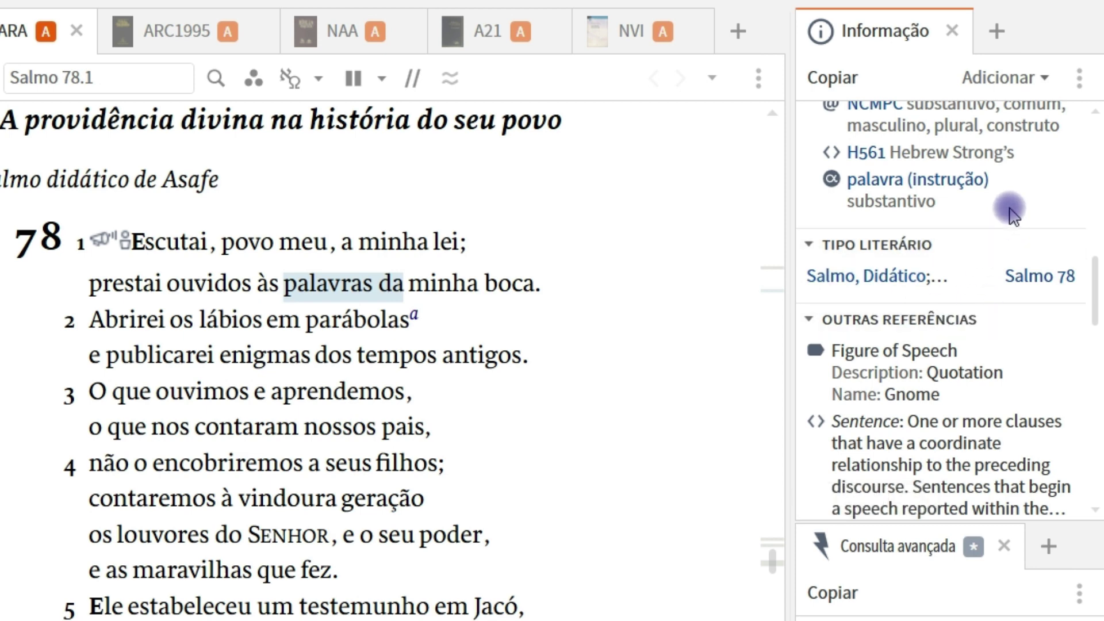
{"action": "scroll", "coordinate": [978, 299], "scroll_direction": "down", "scroll_amount": 3}
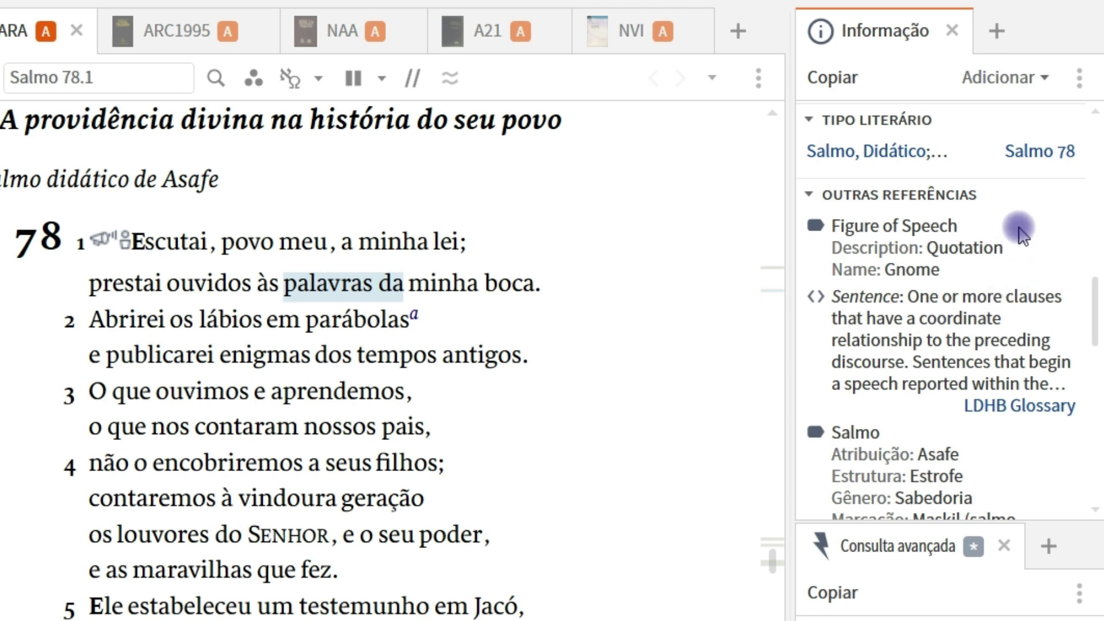
{"action": "scroll", "coordinate": [991, 267], "scroll_direction": "down", "scroll_amount": 3}
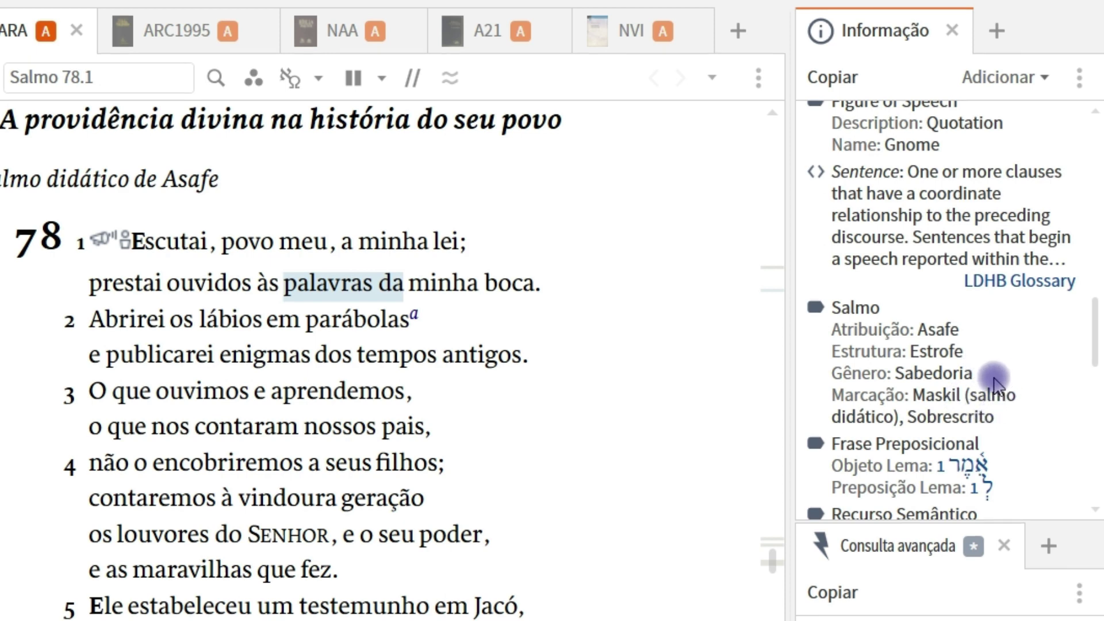
{"action": "scroll", "coordinate": [927, 377], "scroll_direction": "down", "scroll_amount": 1}
{"action": "scroll", "coordinate": [863, 346], "scroll_direction": "down", "scroll_amount": 5}
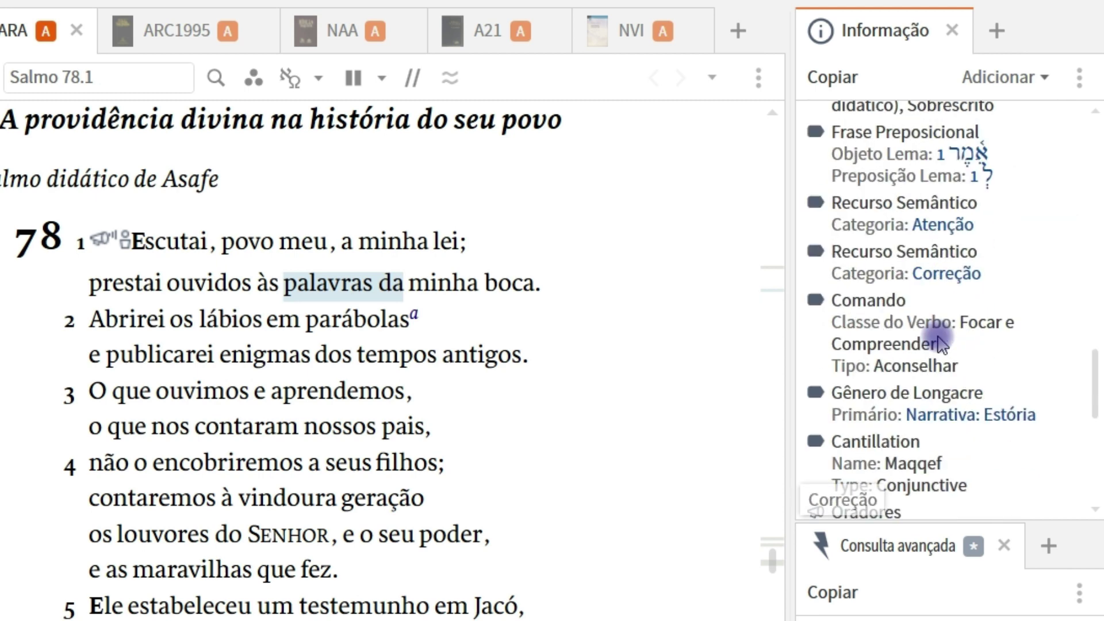
{"action": "scroll", "coordinate": [1010, 242], "scroll_direction": "down", "scroll_amount": 3}
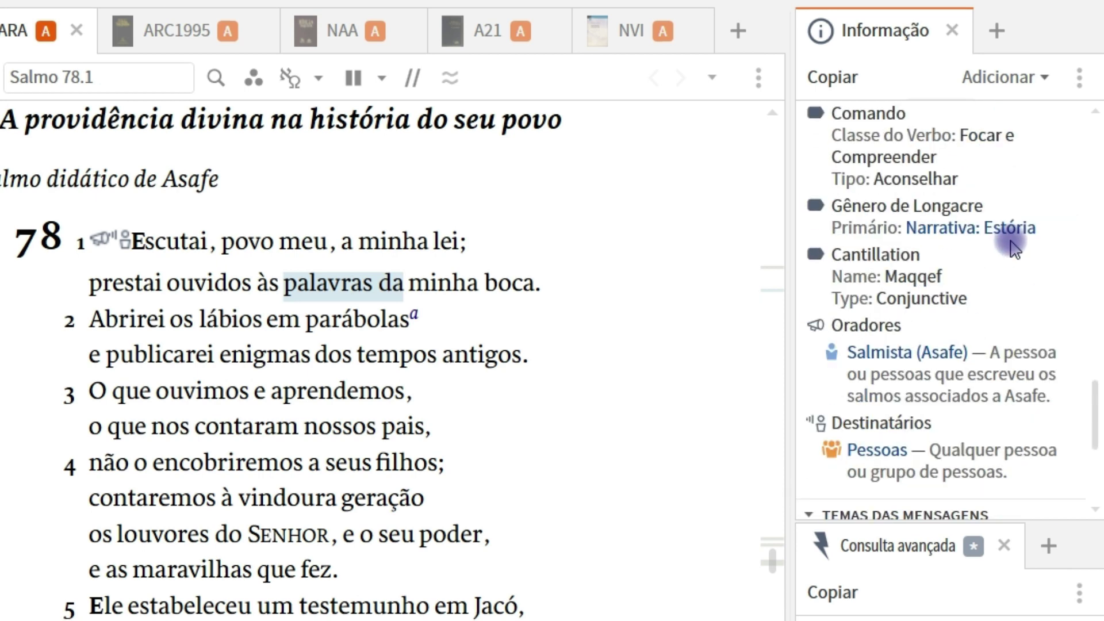
{"action": "scroll", "coordinate": [1003, 268], "scroll_direction": "down", "scroll_amount": 1}
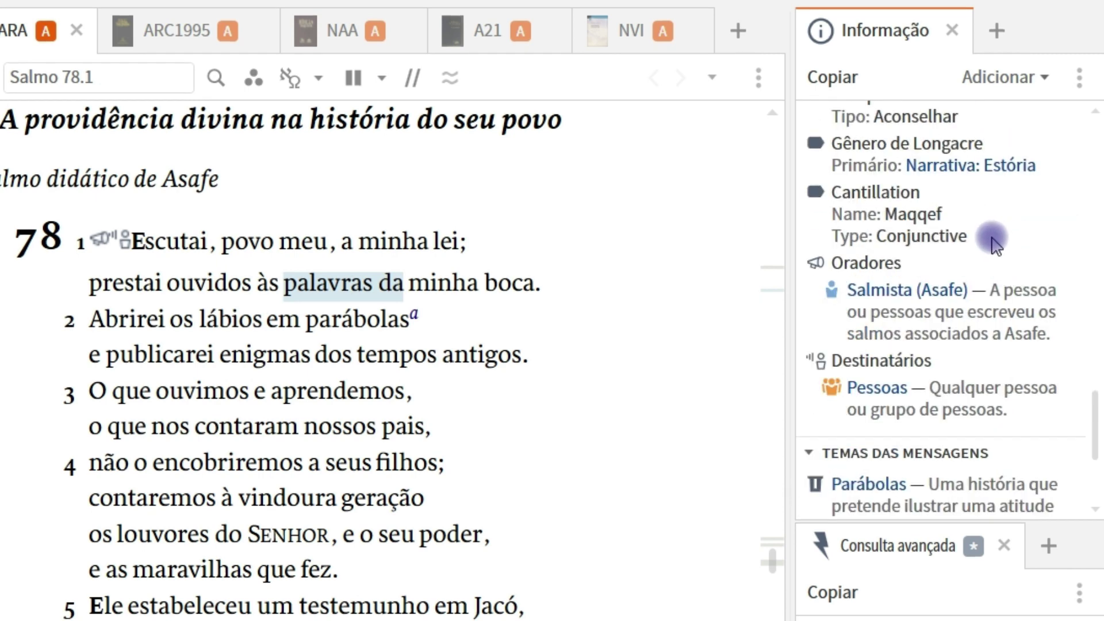
{"action": "scroll", "coordinate": [995, 244], "scroll_direction": "down", "scroll_amount": 3}
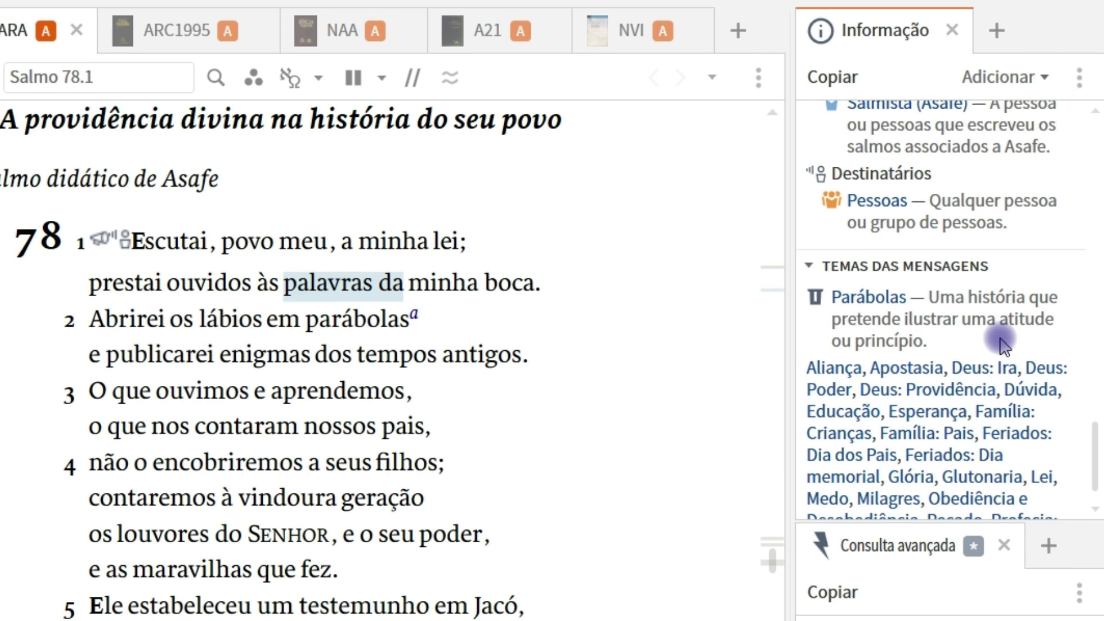
{"action": "scroll", "coordinate": [986, 345], "scroll_direction": "down", "scroll_amount": 1}
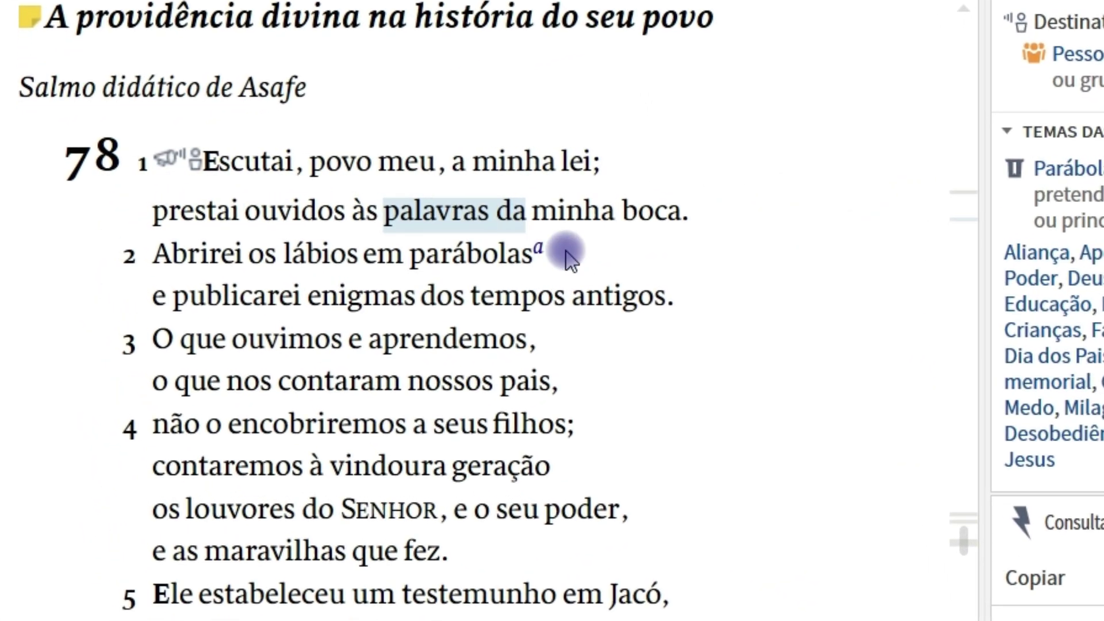
Check the Salmo 78.2 details in ARA, and switch to the ARC1995 Bible to view its references in Consulta avançada
{"action": "mouse_move", "coordinate": [551, 268]}
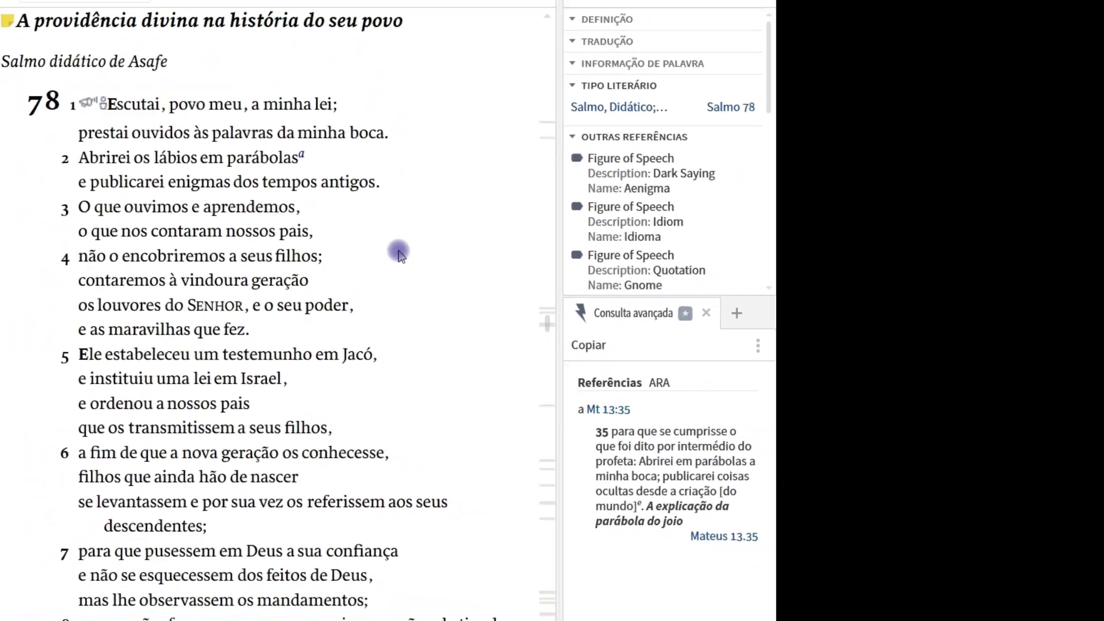
{"action": "left_click", "coordinate": [161, 30]}
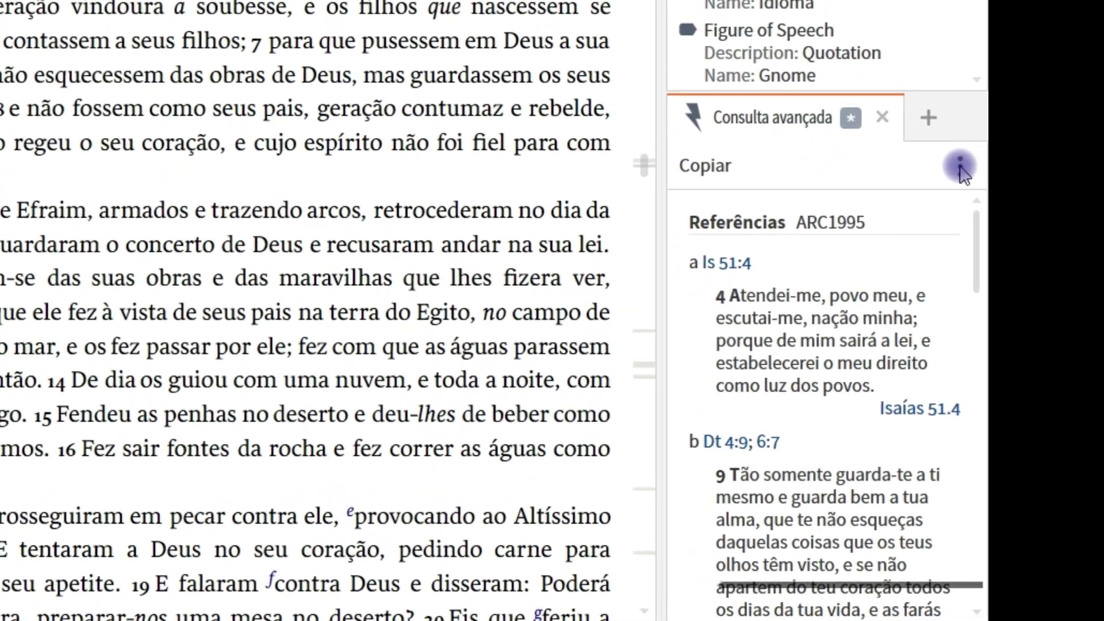
Try link set A on the Consulta avançada panel, restore its Seguir setting and return to the ARA Bible
{"action": "left_click", "coordinate": [897, 212]}
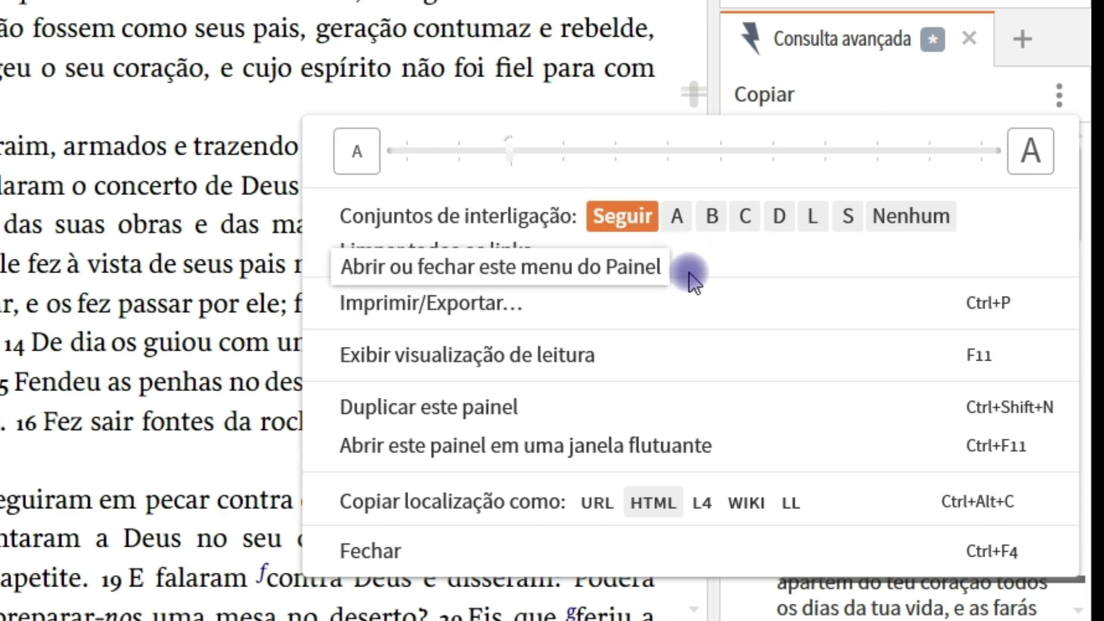
{"action": "left_click", "coordinate": [678, 217]}
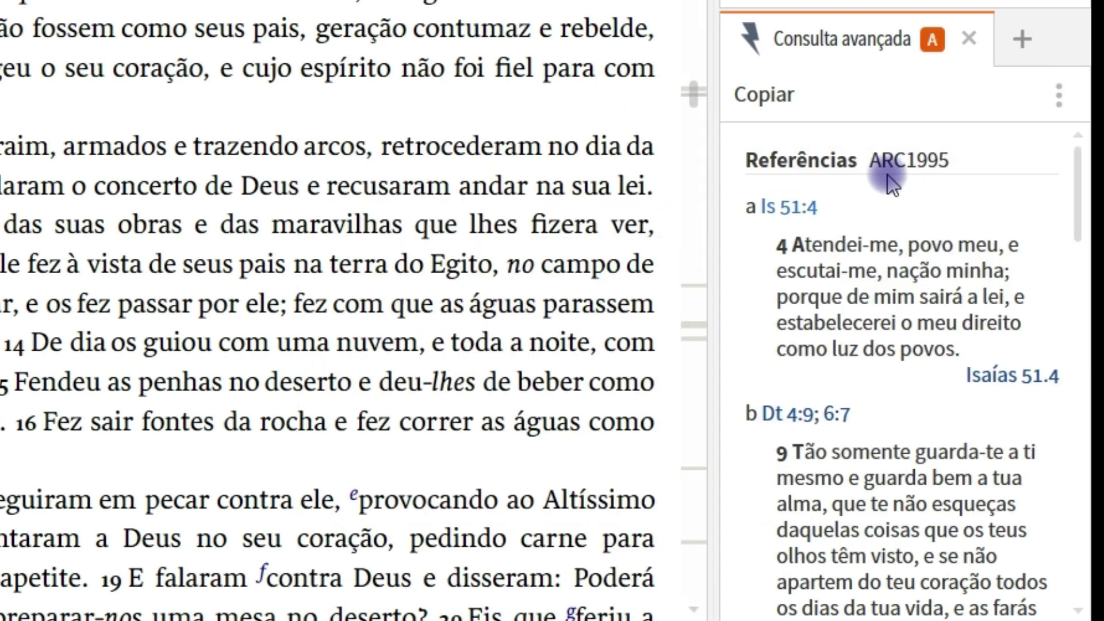
{"action": "left_click", "coordinate": [1063, 102]}
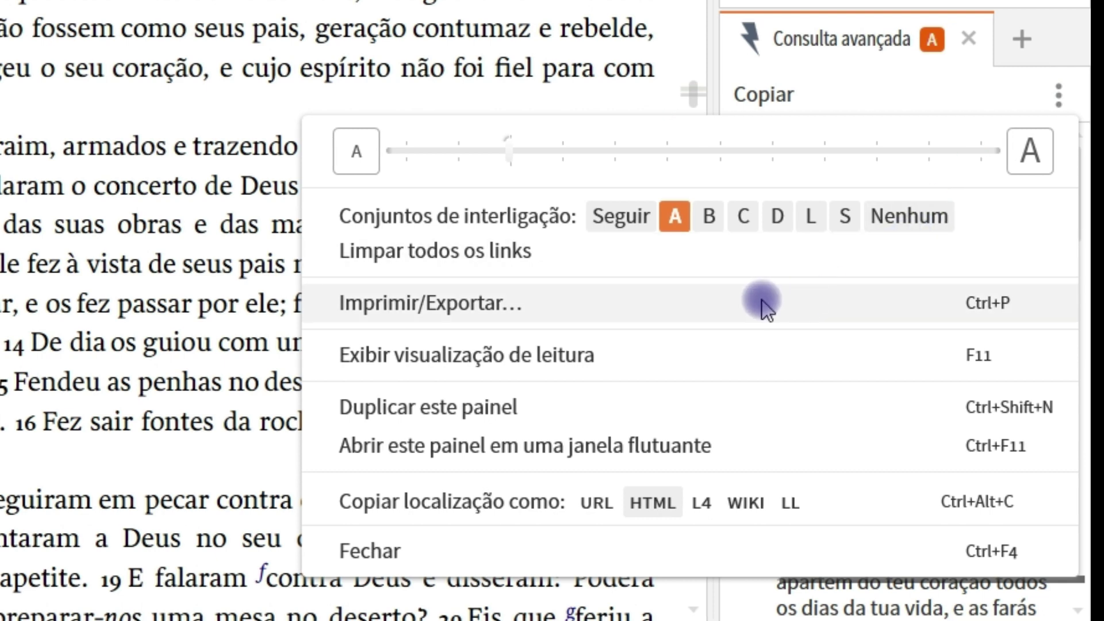
{"action": "left_click", "coordinate": [632, 225]}
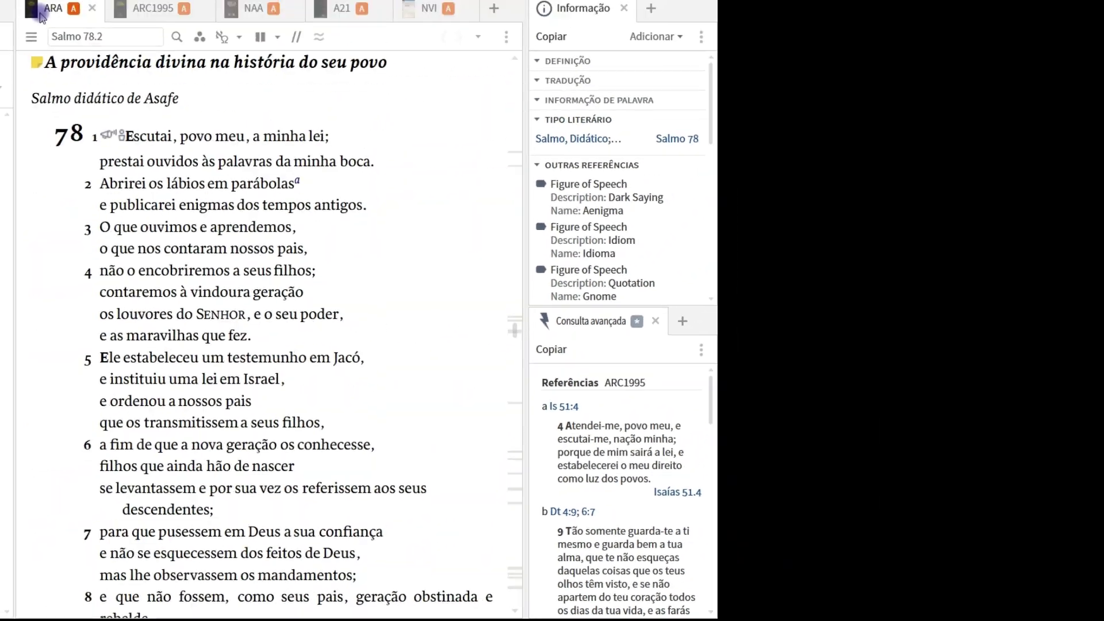
{"action": "left_click", "coordinate": [49, 29]}
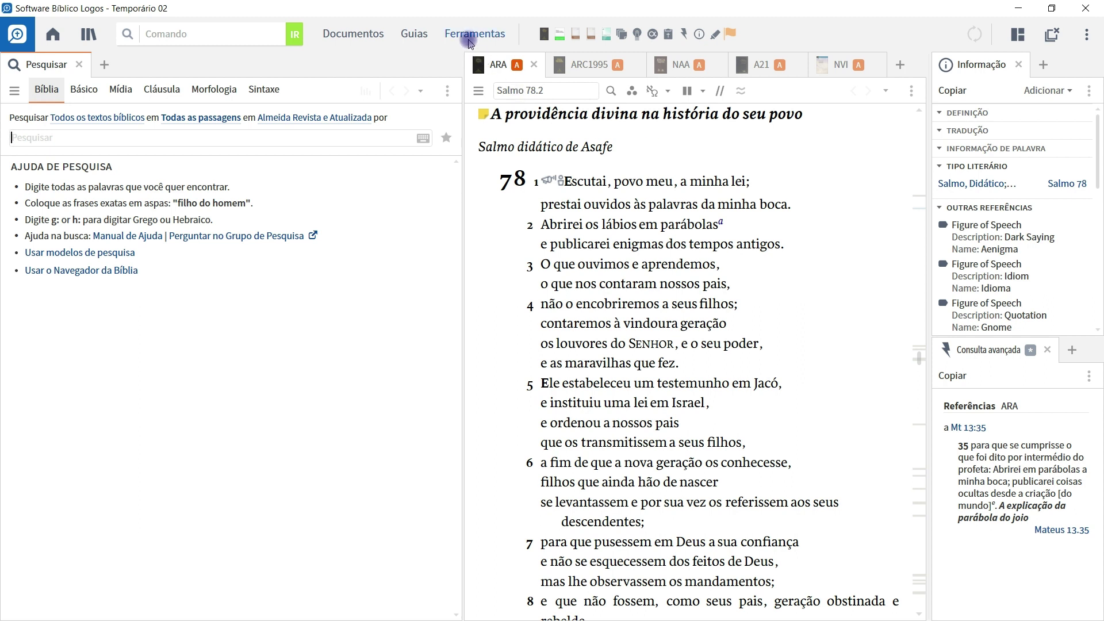
Find Copiar versículos da Bíblia with "cop", dock it beneath the Bibles and reduce its height to enlarge the Bible text area
{"action": "left_click", "coordinate": [471, 36]}
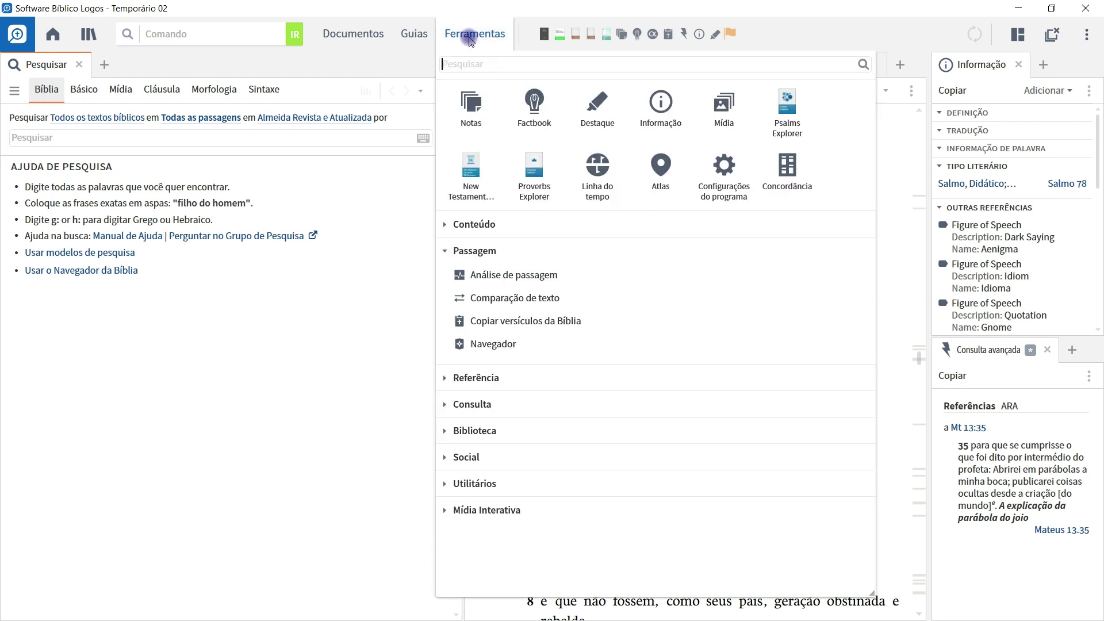
{"action": "type", "text": "cop"}
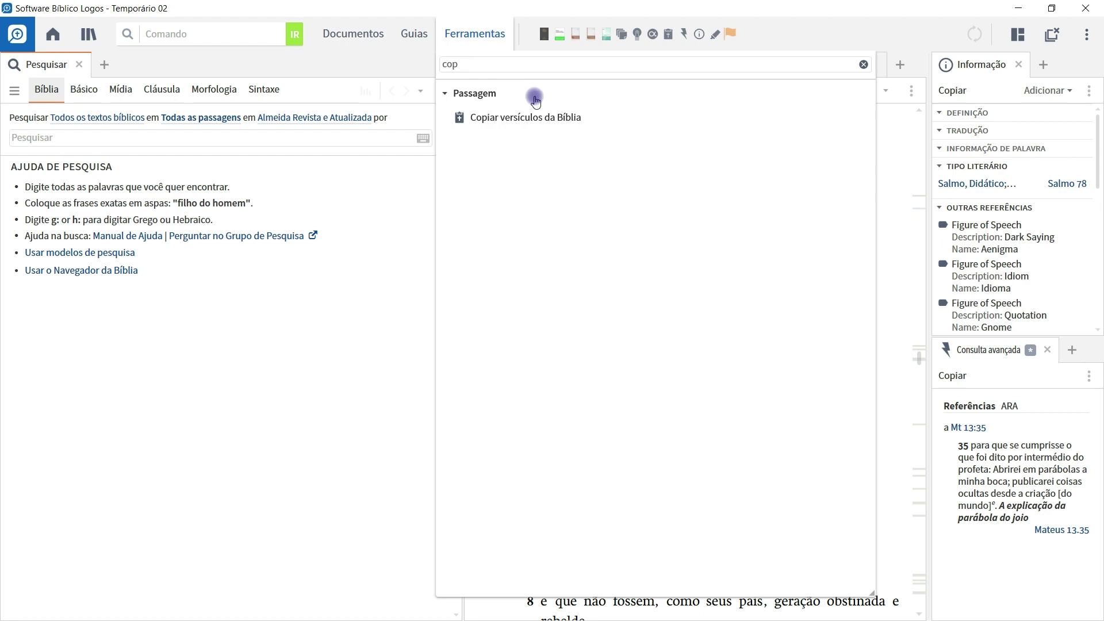
{"action": "mouse_move", "coordinate": [510, 117]}
{"action": "left_mouse_down"}
{"action": "mouse_move", "coordinate": [439, 265]}
{"action": "mouse_move", "coordinate": [420, 352]}
{"action": "mouse_move", "coordinate": [420, 429]}
{"action": "mouse_move", "coordinate": [476, 564]}
{"action": "mouse_move", "coordinate": [598, 582]}
{"action": "left_mouse_up"}
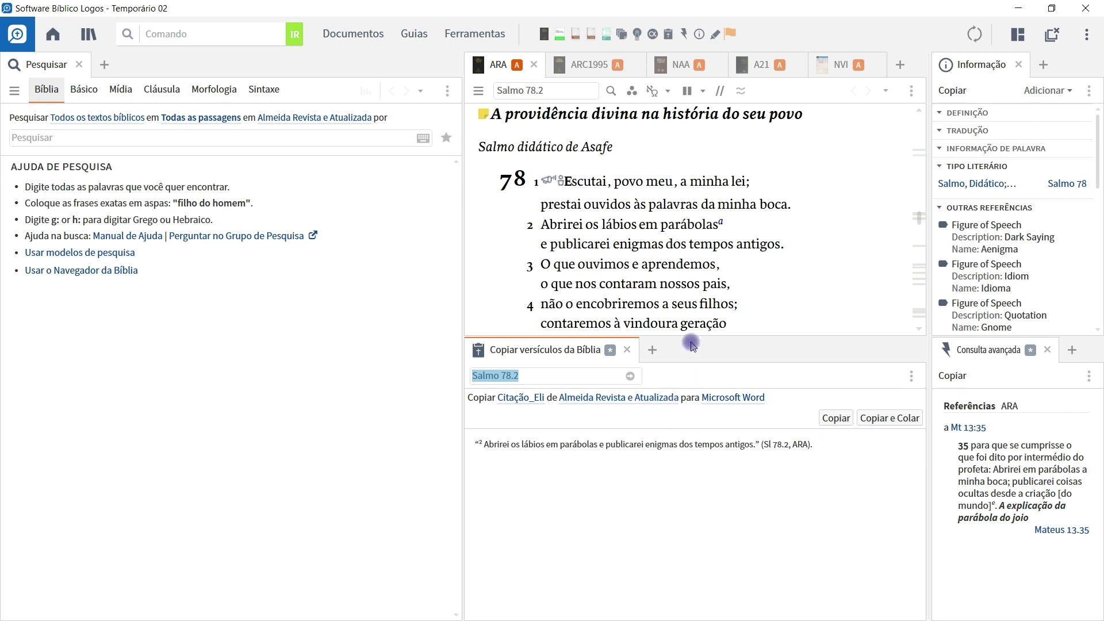
{"action": "left_click_drag", "start_coordinate": [691, 339], "coordinate": [683, 457]}
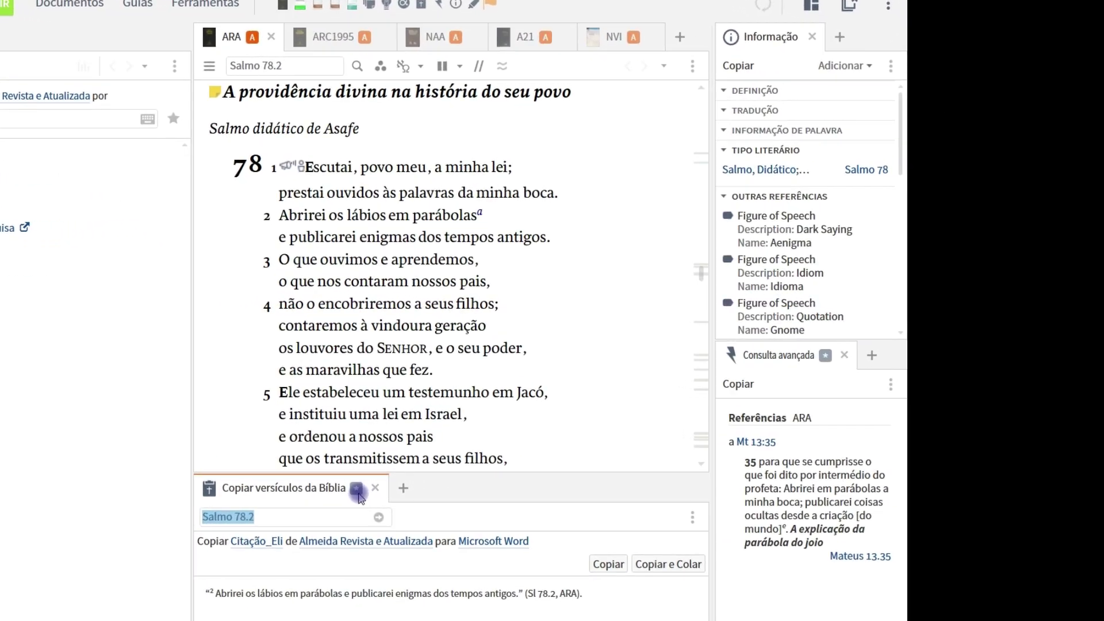
Check how Copiar versículos da Bíblia follows the reading by switching between ARC1995 and ARA and moving through Salmo 78 to verse 8
{"action": "left_click", "coordinate": [325, 51]}
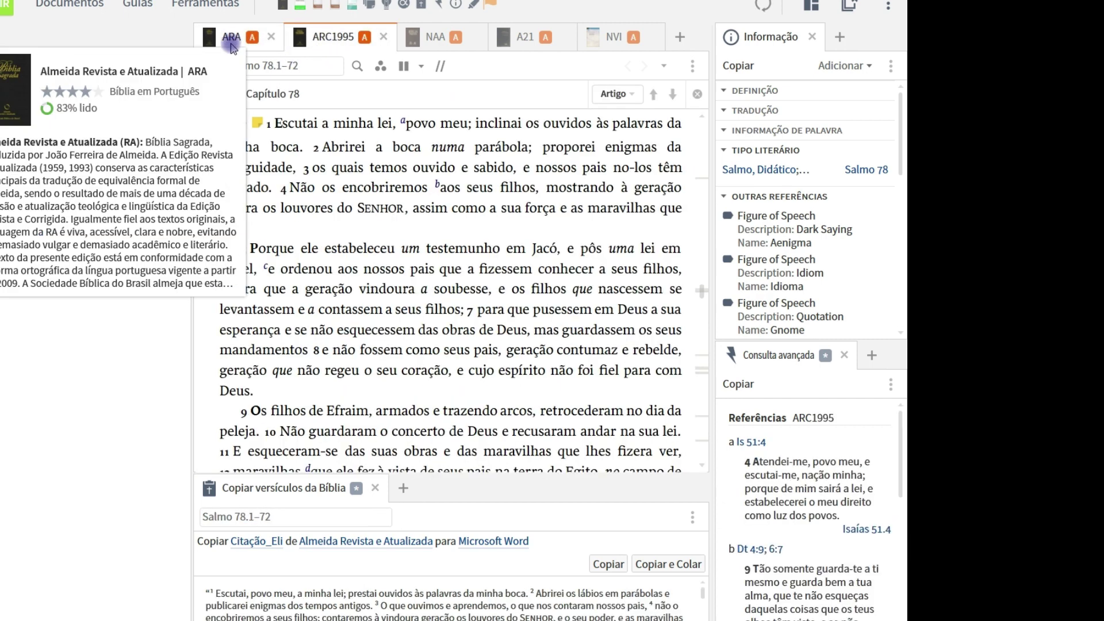
{"action": "left_click", "coordinate": [232, 46]}
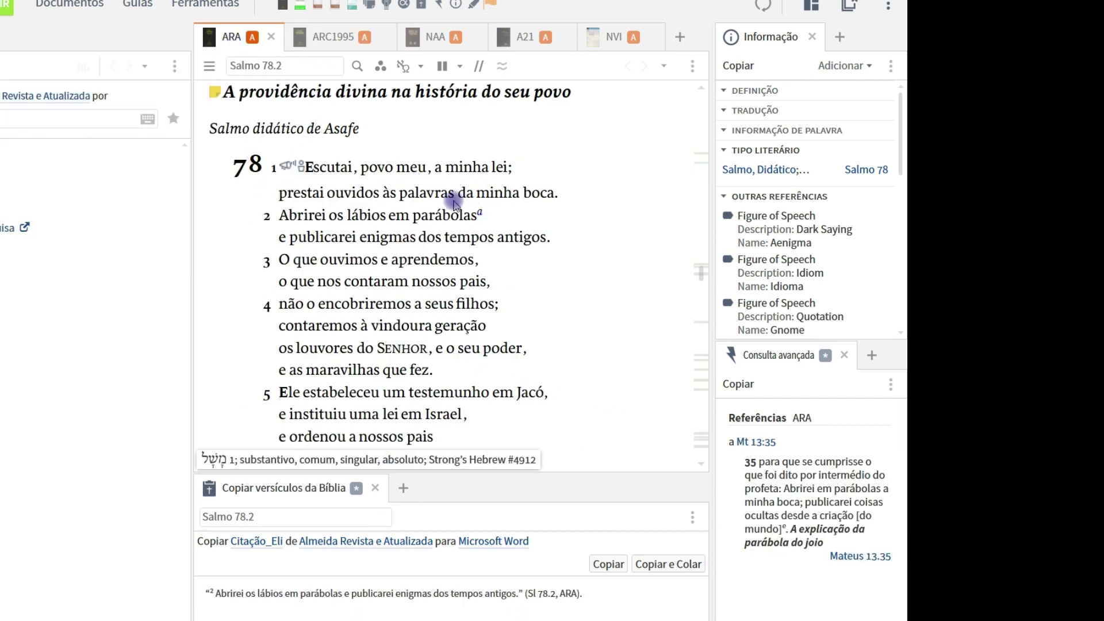
{"action": "scroll", "coordinate": [380, 241], "scroll_direction": "down", "scroll_amount": 2}
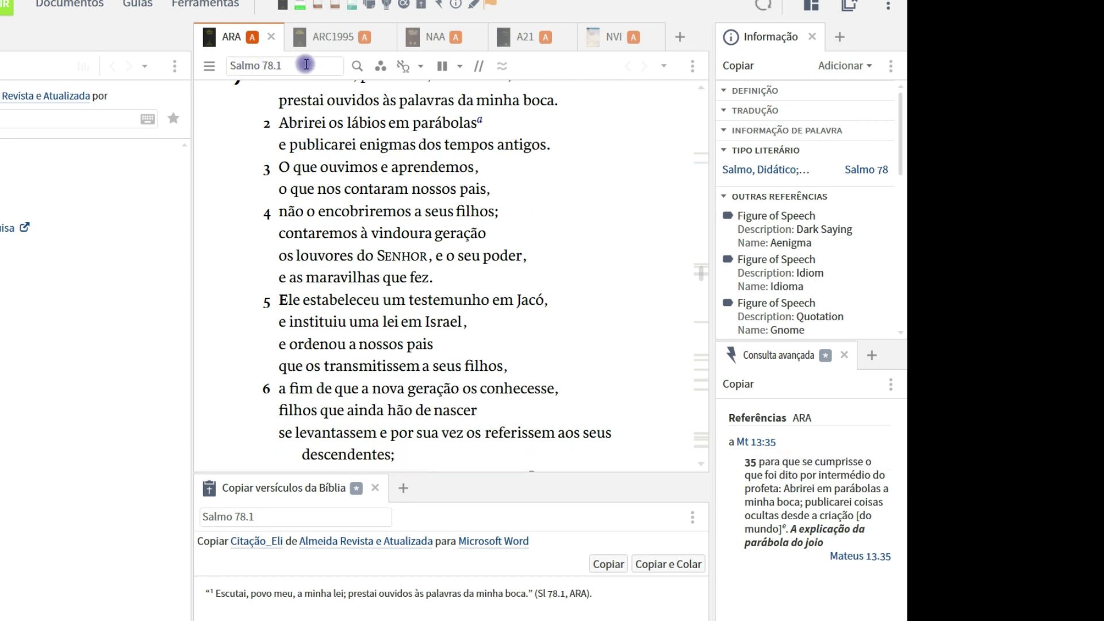
{"action": "scroll", "coordinate": [479, 275], "scroll_direction": "down", "scroll_amount": 5}
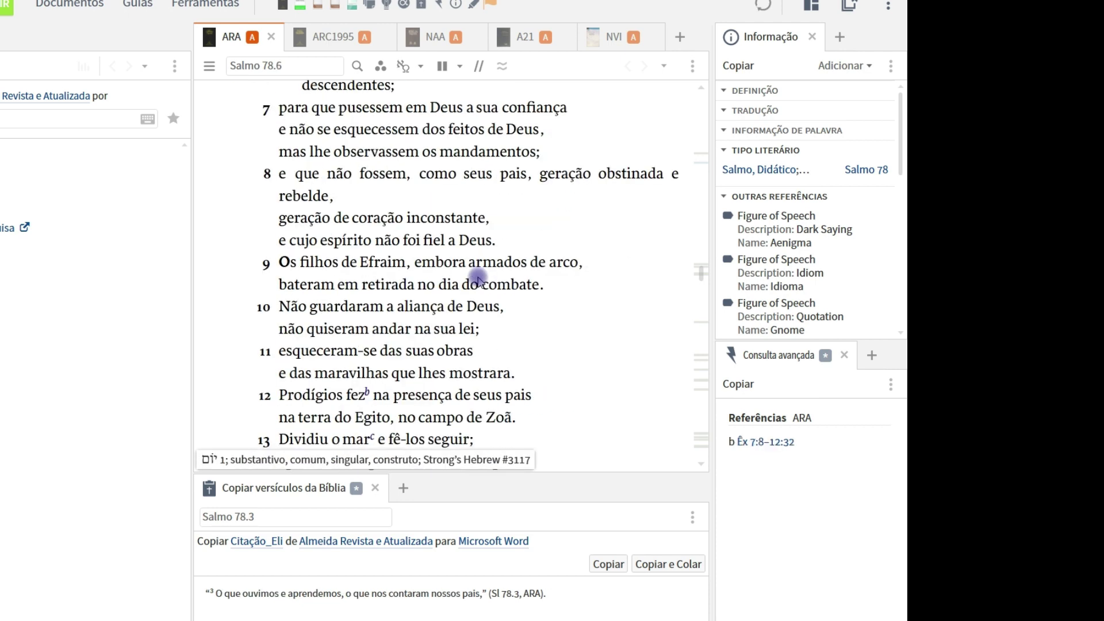
{"action": "scroll", "coordinate": [442, 223], "scroll_direction": "down", "scroll_amount": 1}
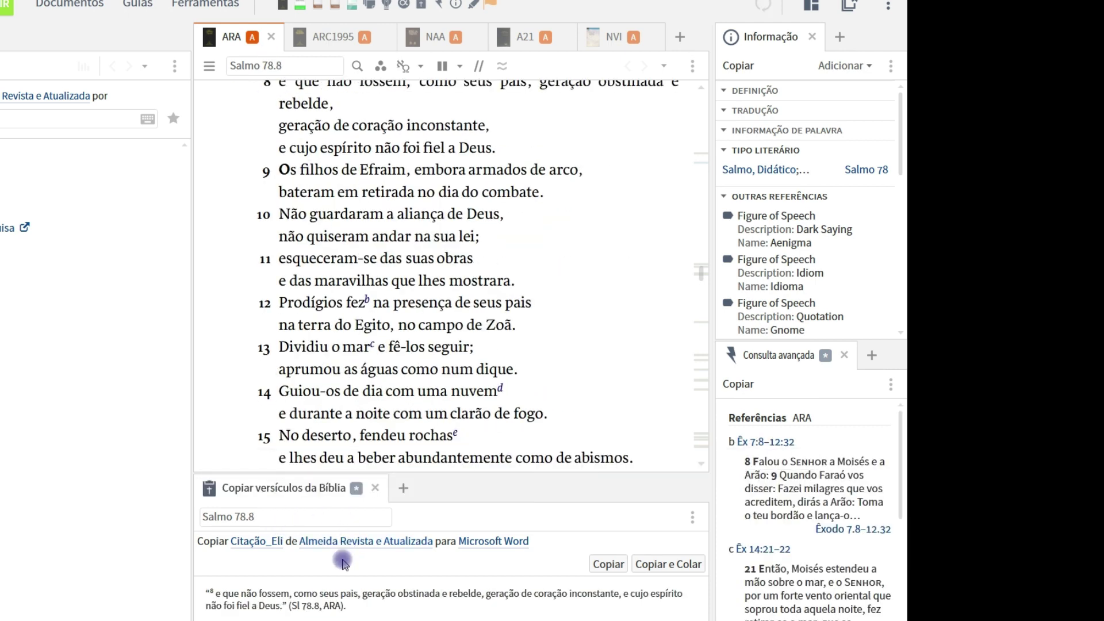
Review the Bible versions and the citation styles offered in Copiar versículos da Bíblia without changing either selection
{"action": "left_click", "coordinate": [384, 548]}
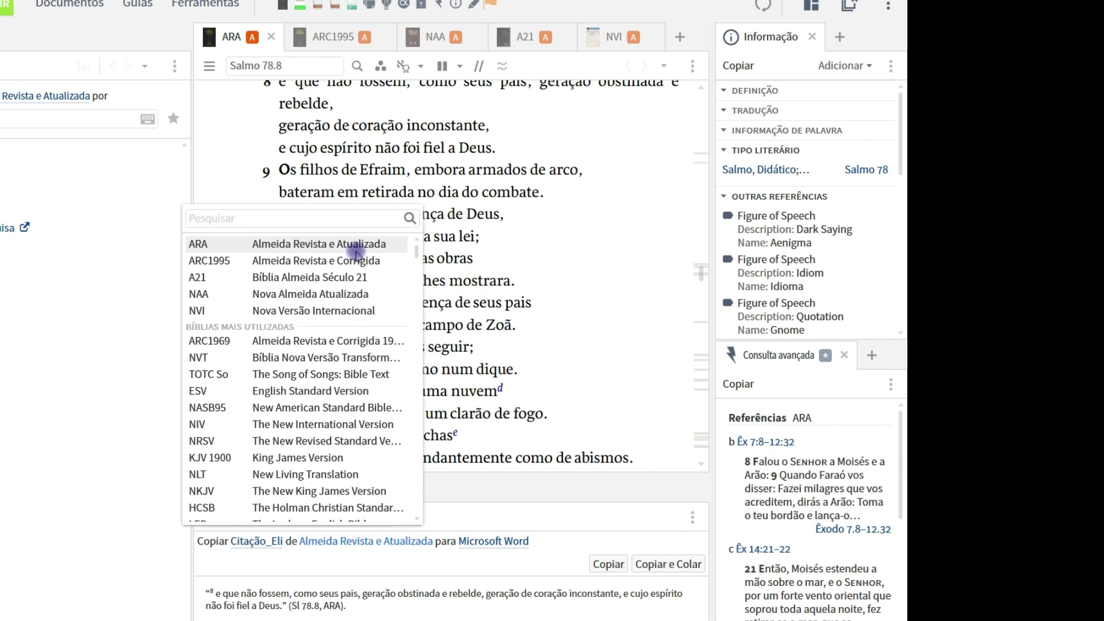
{"action": "left_click", "coordinate": [588, 243]}
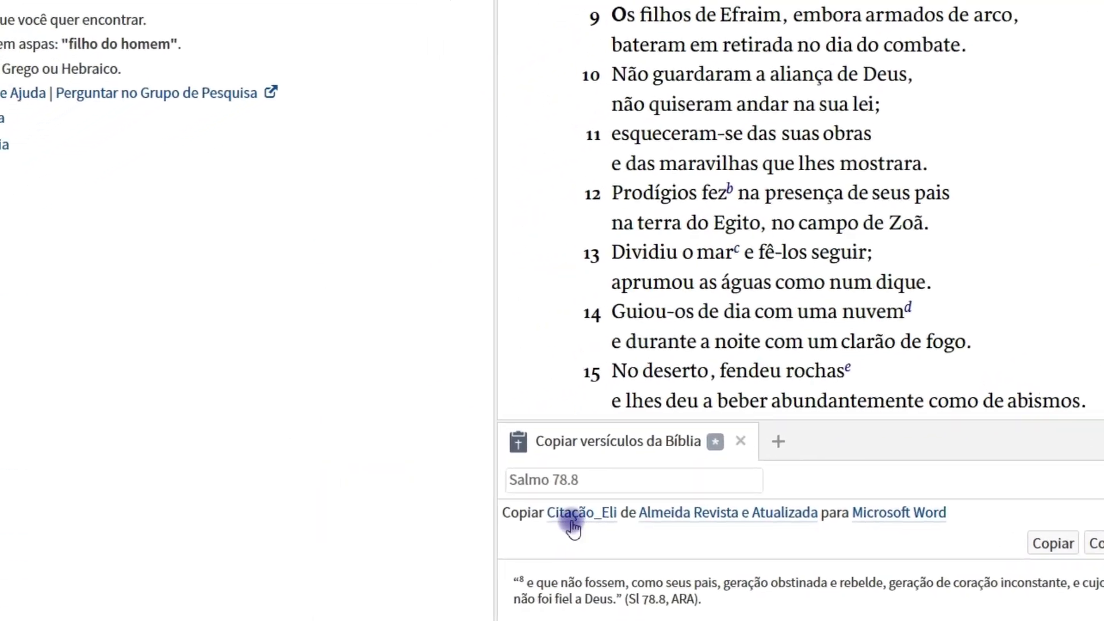
{"action": "left_click", "coordinate": [587, 513]}
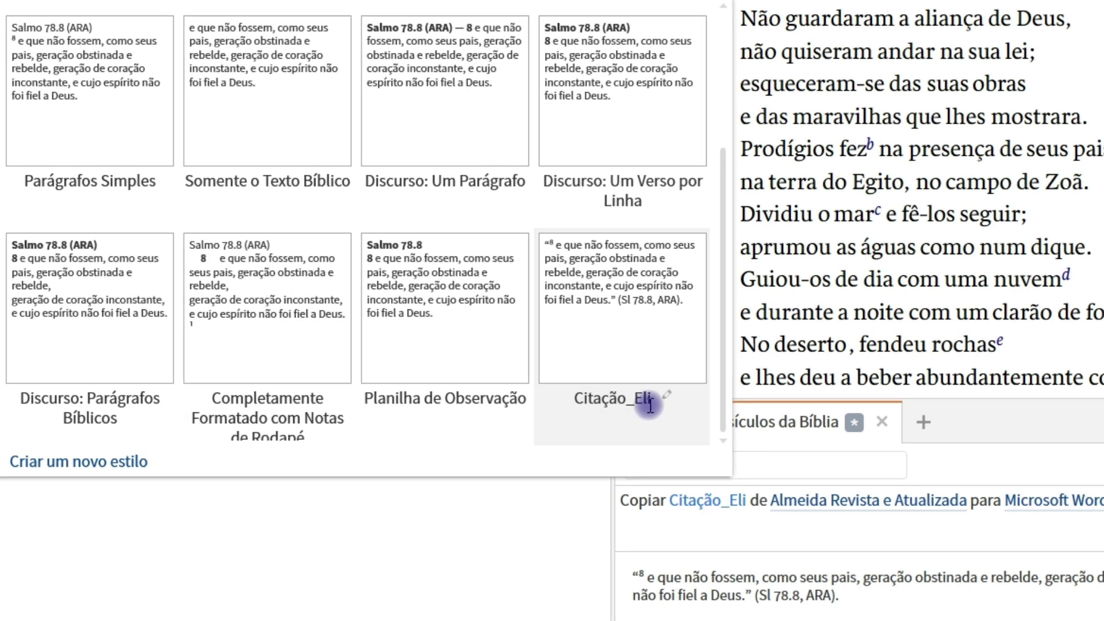
{"action": "left_click", "coordinate": [733, 538]}
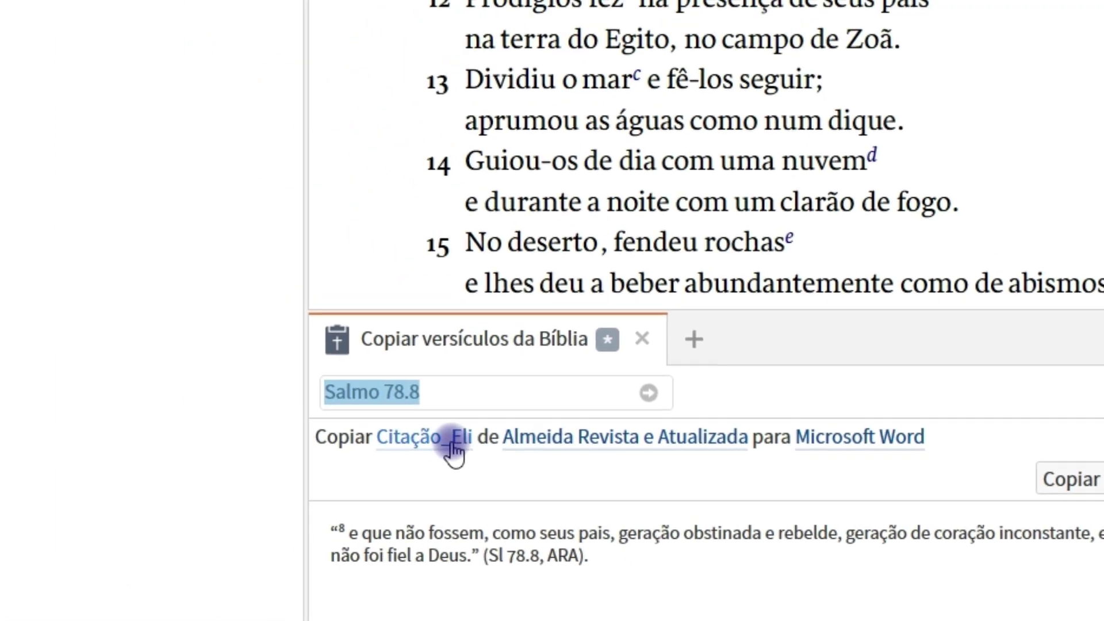
Review the Citação_Eli style and the destination programs offered in Copiar versículos da Bíblia, keeping Microsoft Word as the destination
{"action": "left_click", "coordinate": [149, 338]}
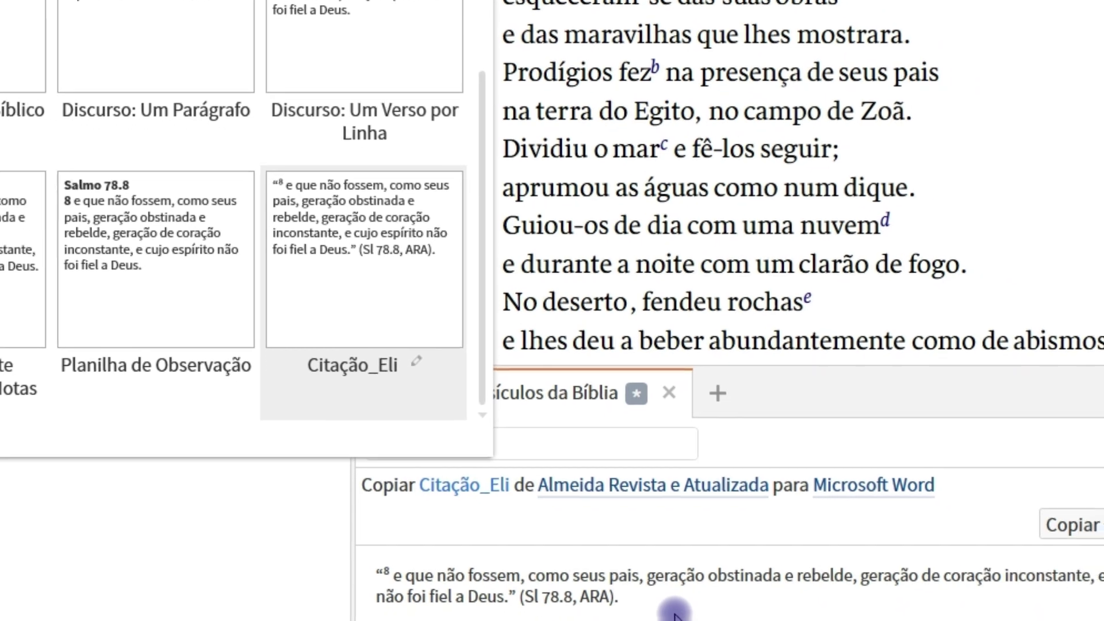
{"action": "left_click", "coordinate": [674, 610]}
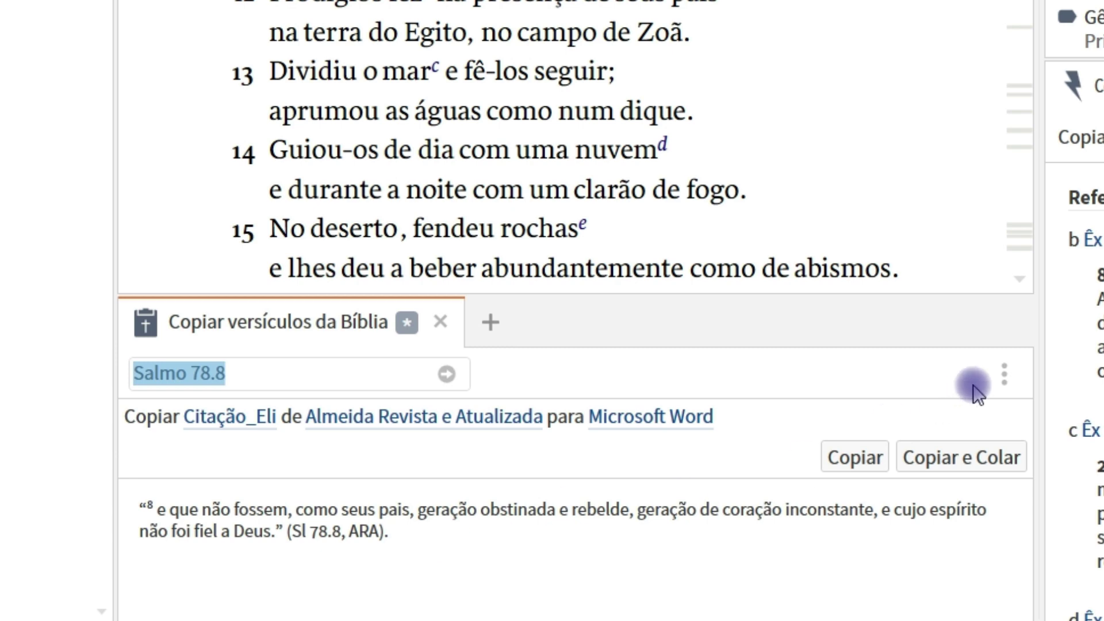
{"action": "left_click", "coordinate": [873, 478]}
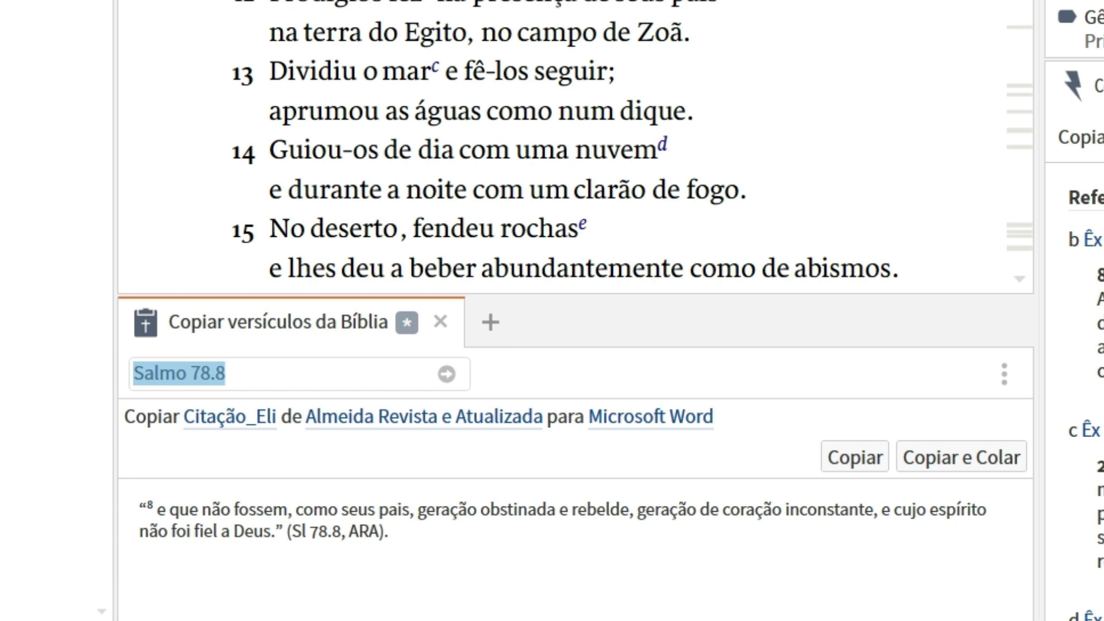
{"action": "left_click", "coordinate": [1019, 460]}
{"action": "left_click", "coordinate": [652, 432]}
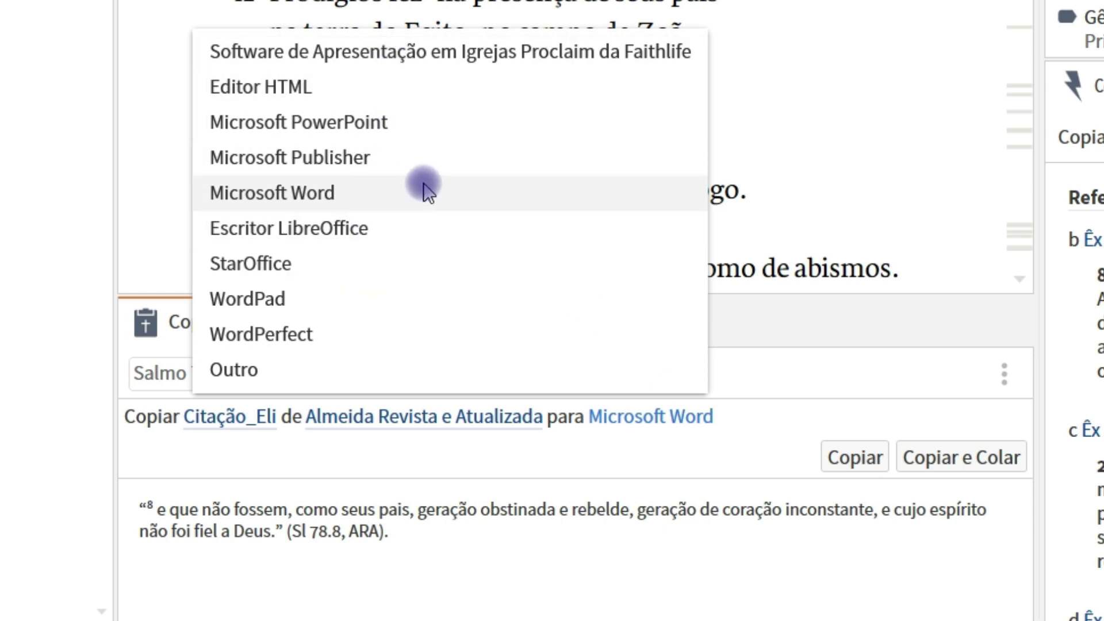
{"action": "left_click", "coordinate": [817, 371]}
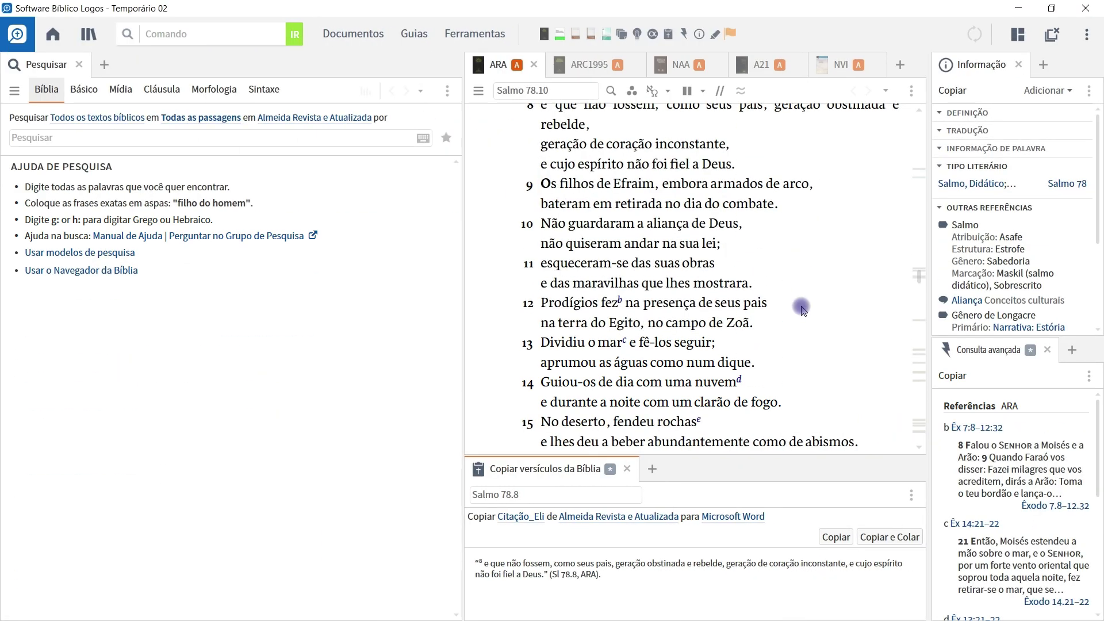
Find Faithlife Study Bible with "fsb", dock it beside Copiar versículos da Bíblia and assign it to link set A
{"action": "left_click", "coordinate": [158, 32]}
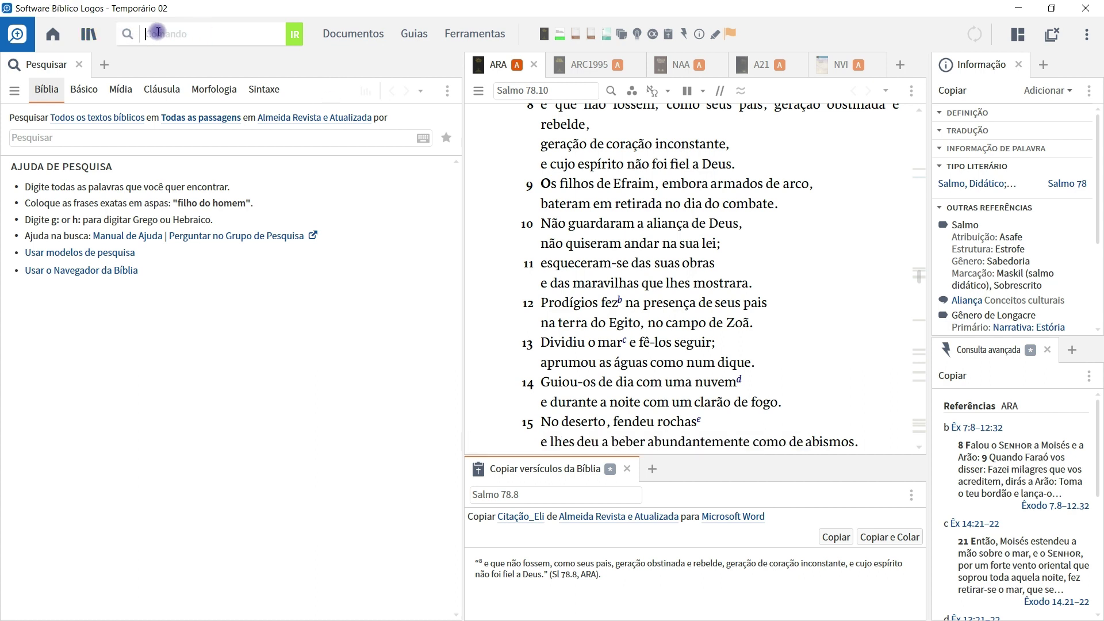
{"action": "type", "text": "t"}
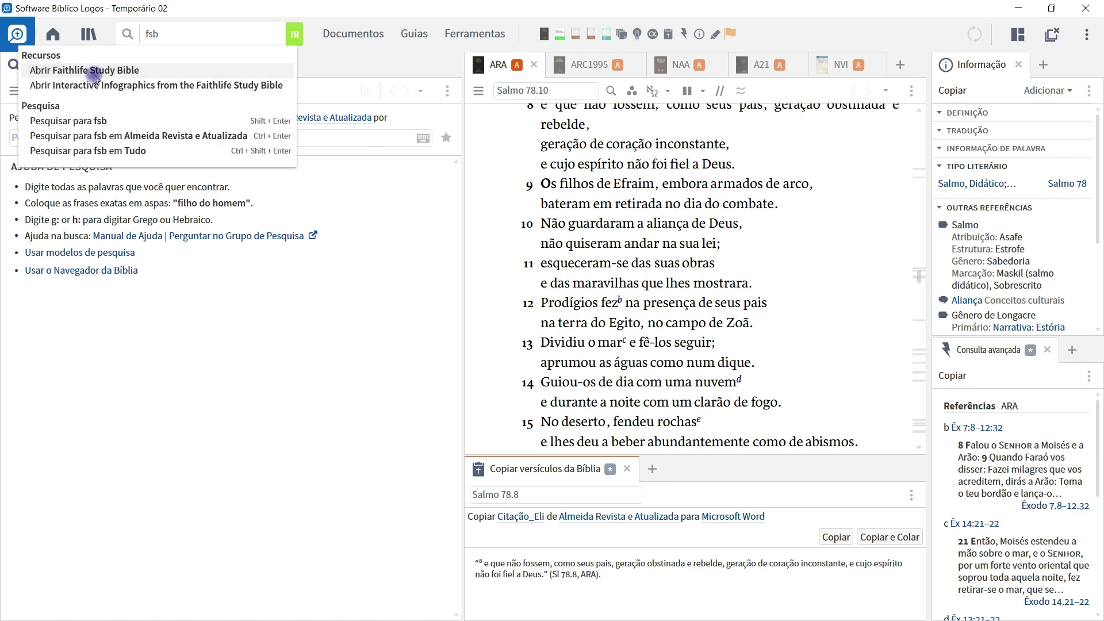
{"action": "mouse_move", "coordinate": [96, 78]}
{"action": "left_click_drag", "start_coordinate": [114, 70], "coordinate": [652, 473]}
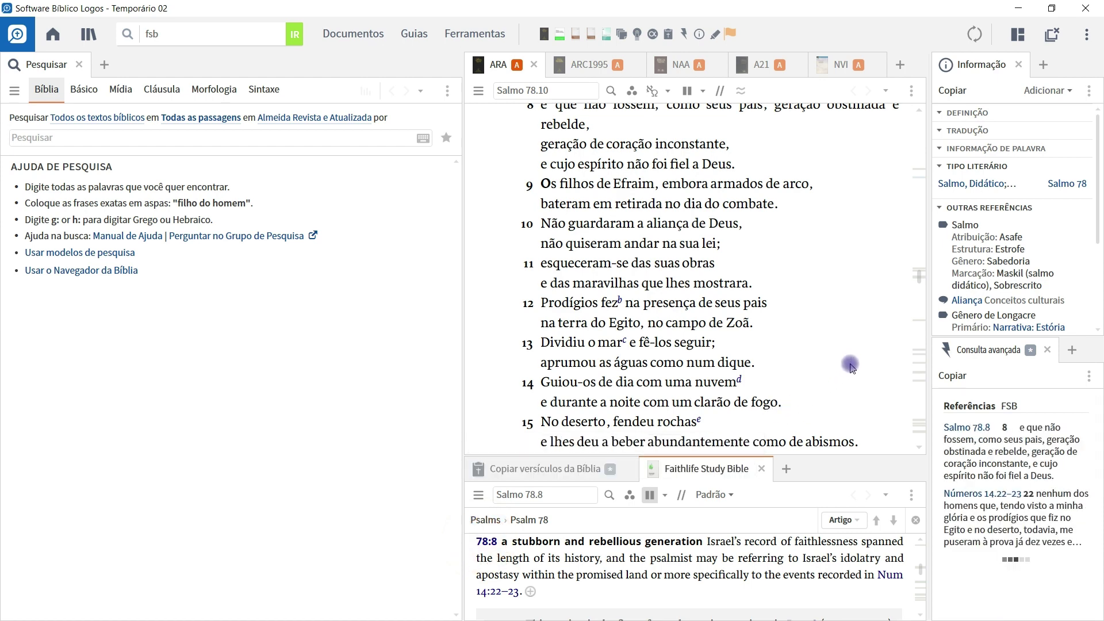
{"action": "left_click", "coordinate": [911, 496]}
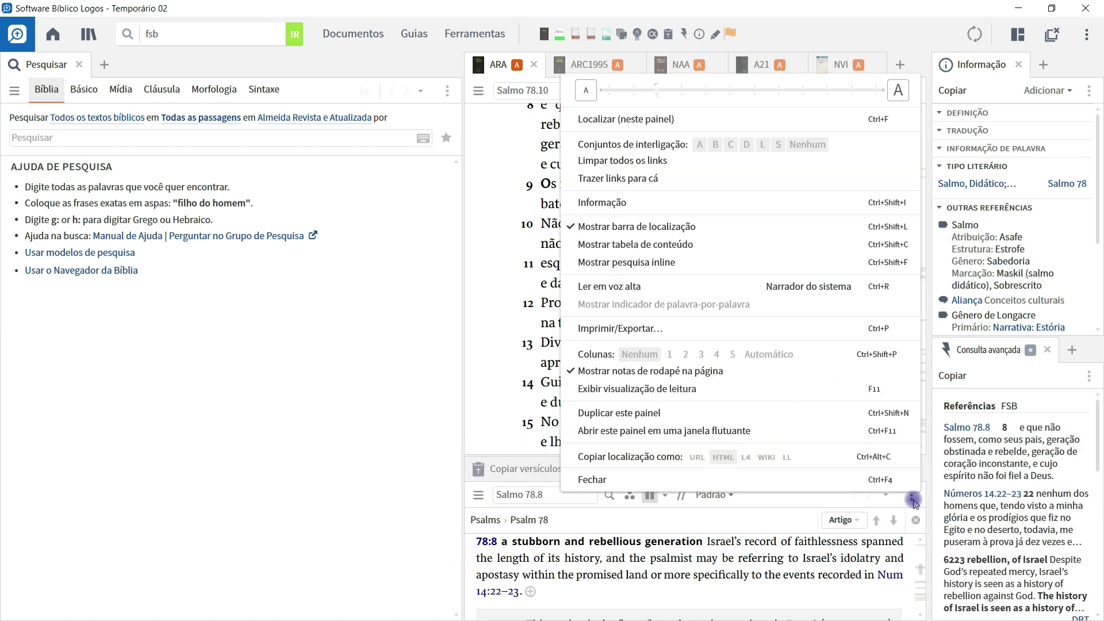
{"action": "left_click", "coordinate": [700, 145]}
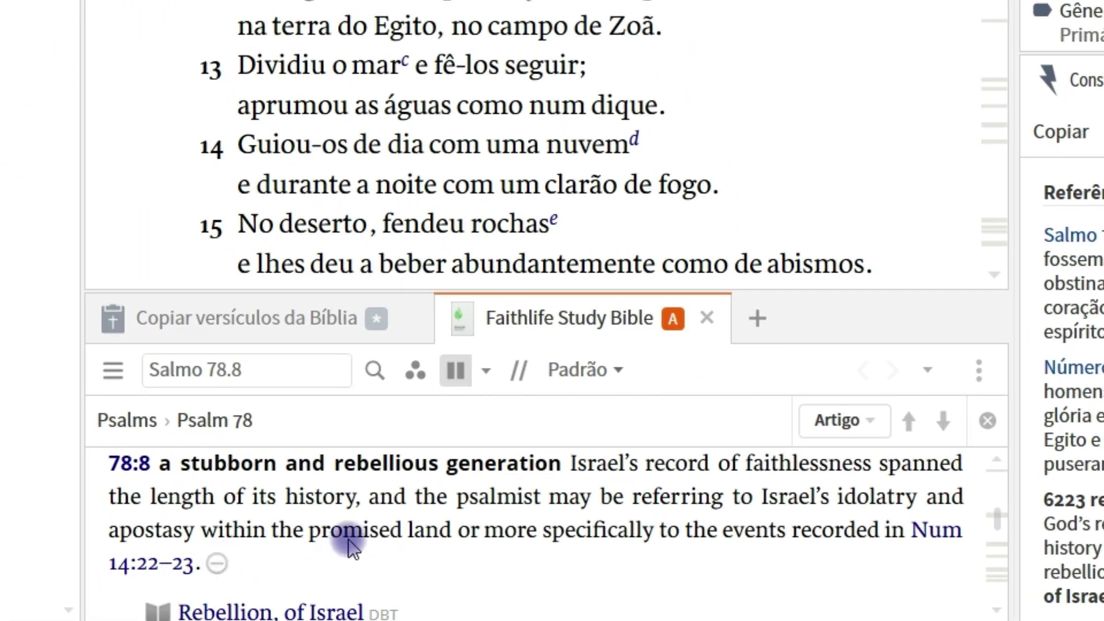
Look through the Faithlife Study Bible notes on Salmo 78, preview the linked Dictionary of Biblical Imagery and close that preview
{"action": "scroll", "coordinate": [344, 537], "scroll_direction": "down", "scroll_amount": 3}
{"action": "scroll", "coordinate": [538, 506], "scroll_direction": "up", "scroll_amount": 3}
{"action": "scroll", "coordinate": [439, 537], "scroll_direction": "down", "scroll_amount": 2}
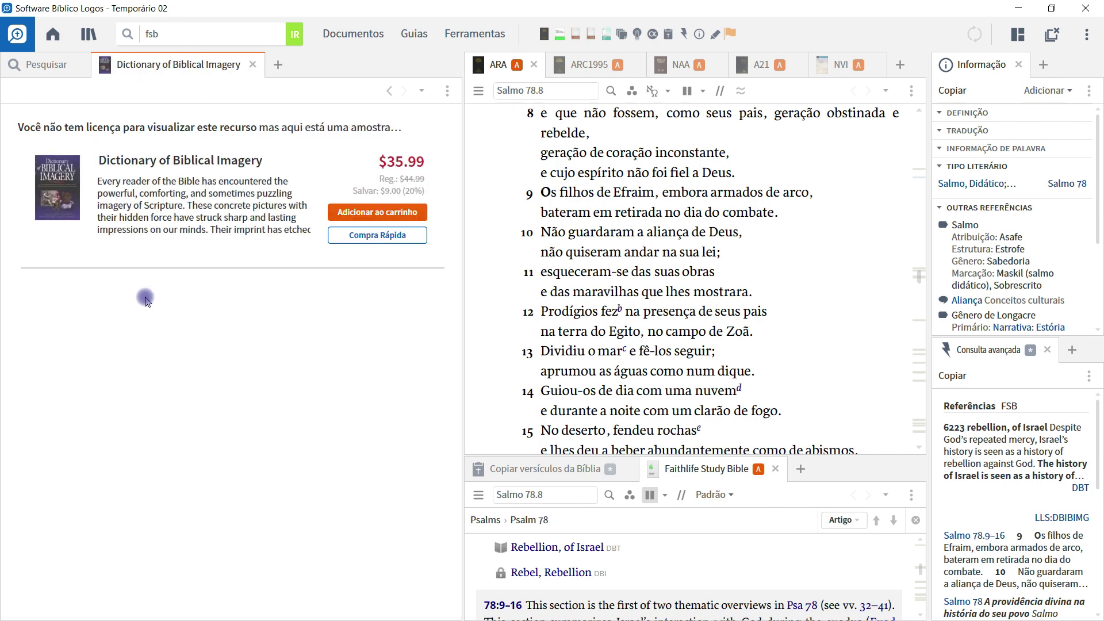
{"action": "left_click", "coordinate": [373, 214]}
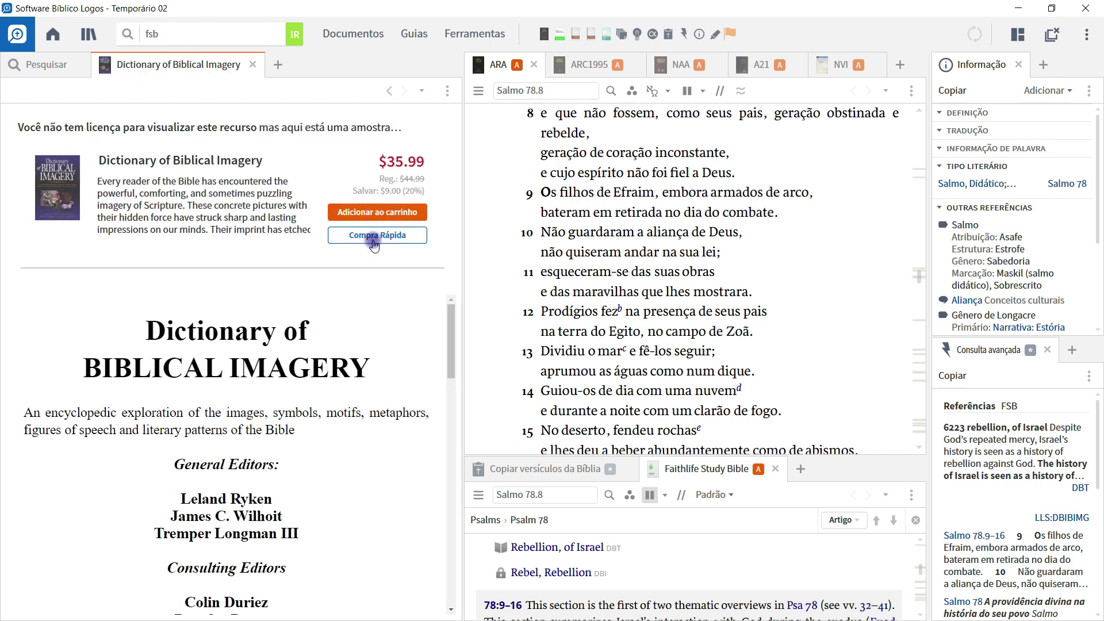
{"action": "left_click", "coordinate": [253, 65]}
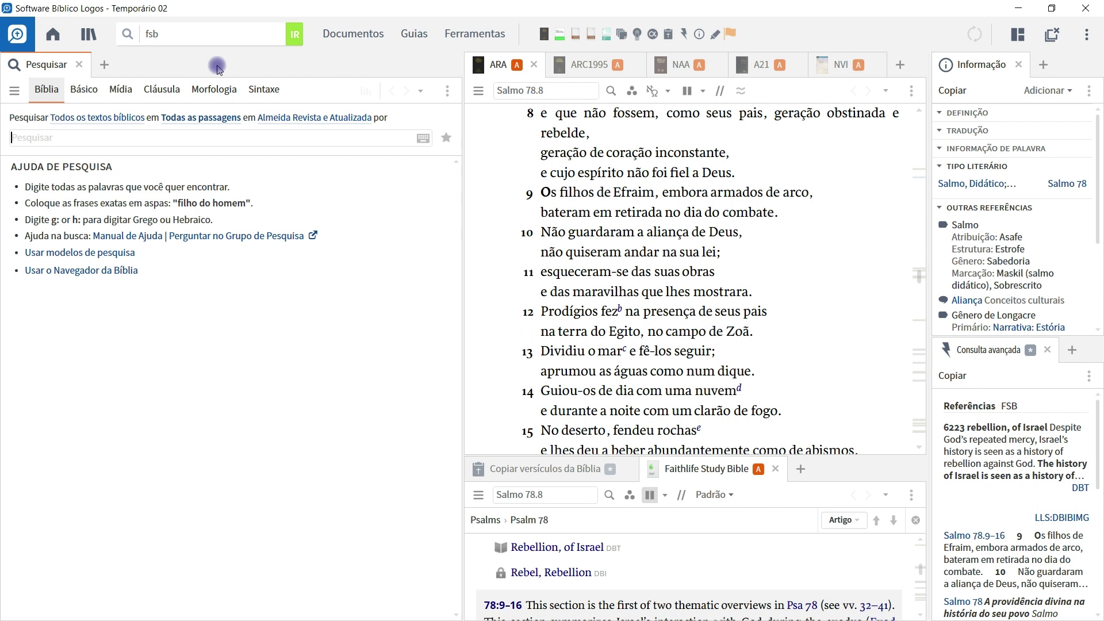
Find "csb" and dock CSB Study Bible: Notes and CSB Apologetics Study Bible beside Faithlife Study Bible
{"action": "left_click", "coordinate": [198, 34]}
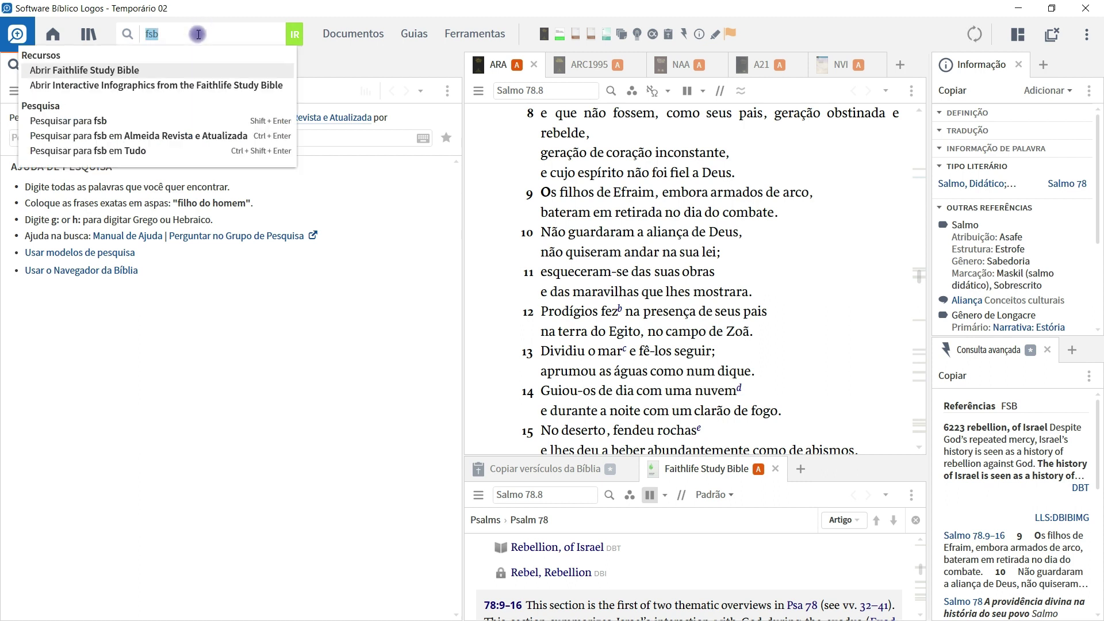
{"action": "type", "text": "csb"}
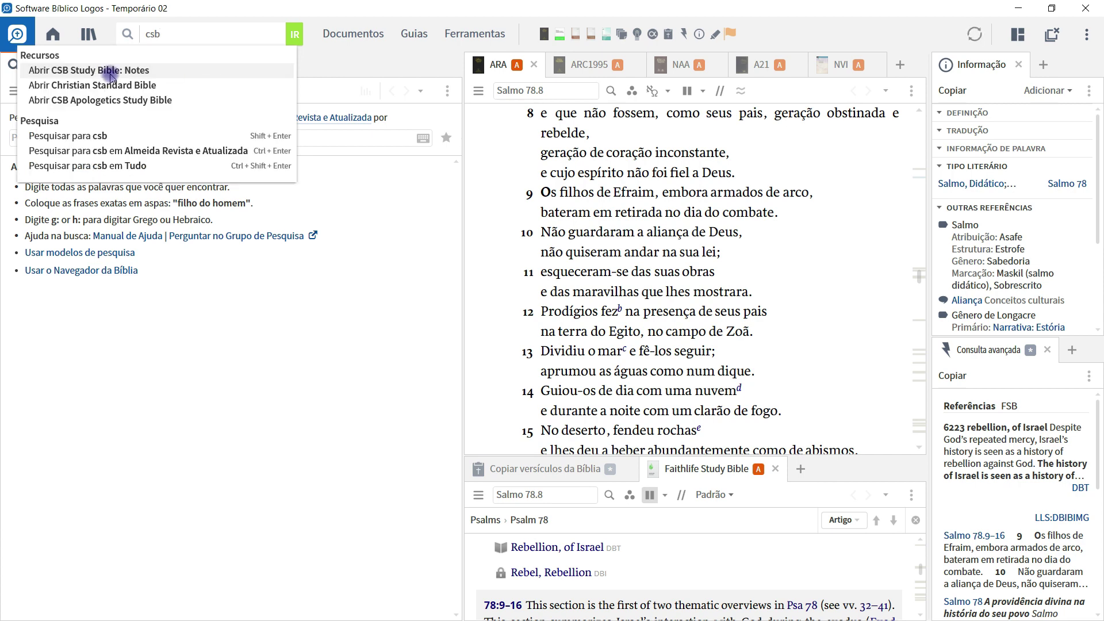
{"action": "mouse_move", "coordinate": [213, 67]}
{"action": "left_mouse_down"}
{"action": "mouse_move", "coordinate": [747, 405]}
{"action": "mouse_move", "coordinate": [798, 459]}
{"action": "left_mouse_up"}
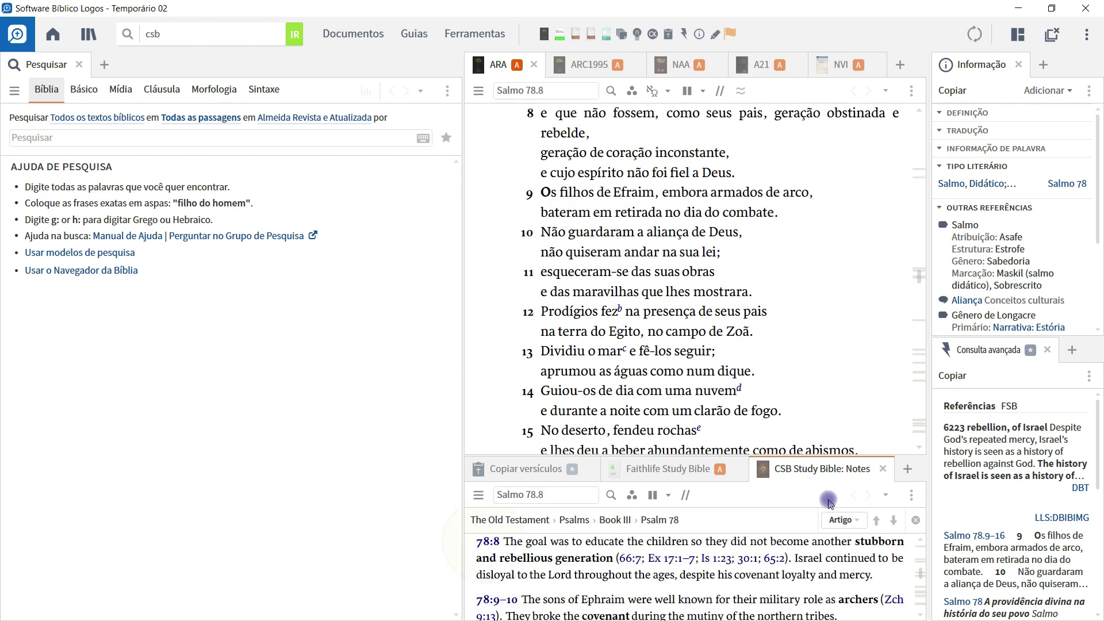
{"action": "mouse_move", "coordinate": [830, 477]}
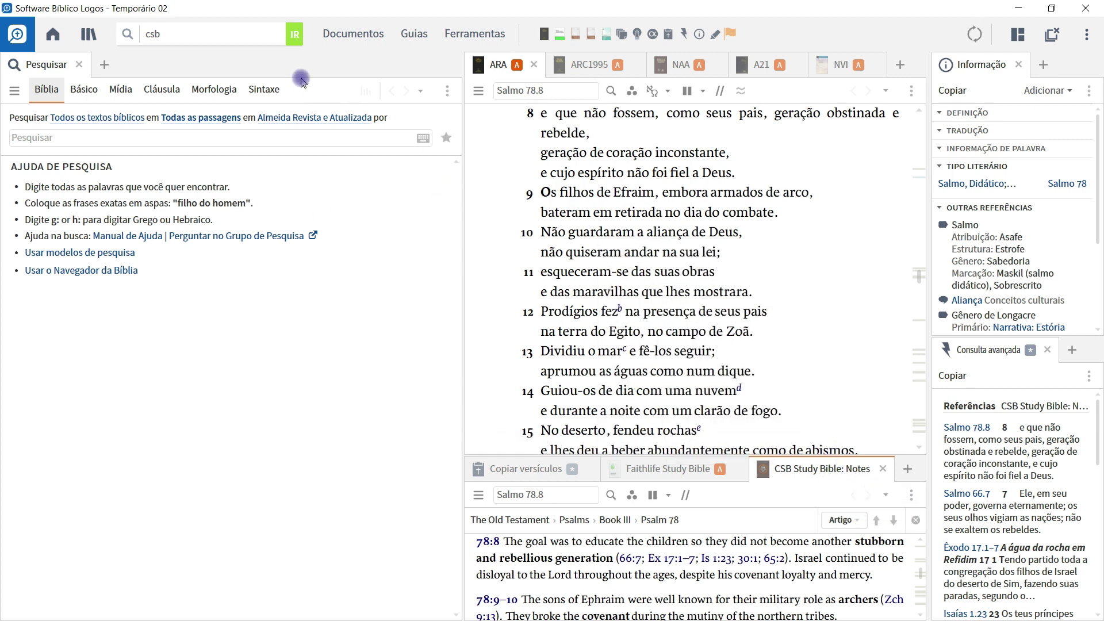
{"action": "left_click", "coordinate": [196, 33]}
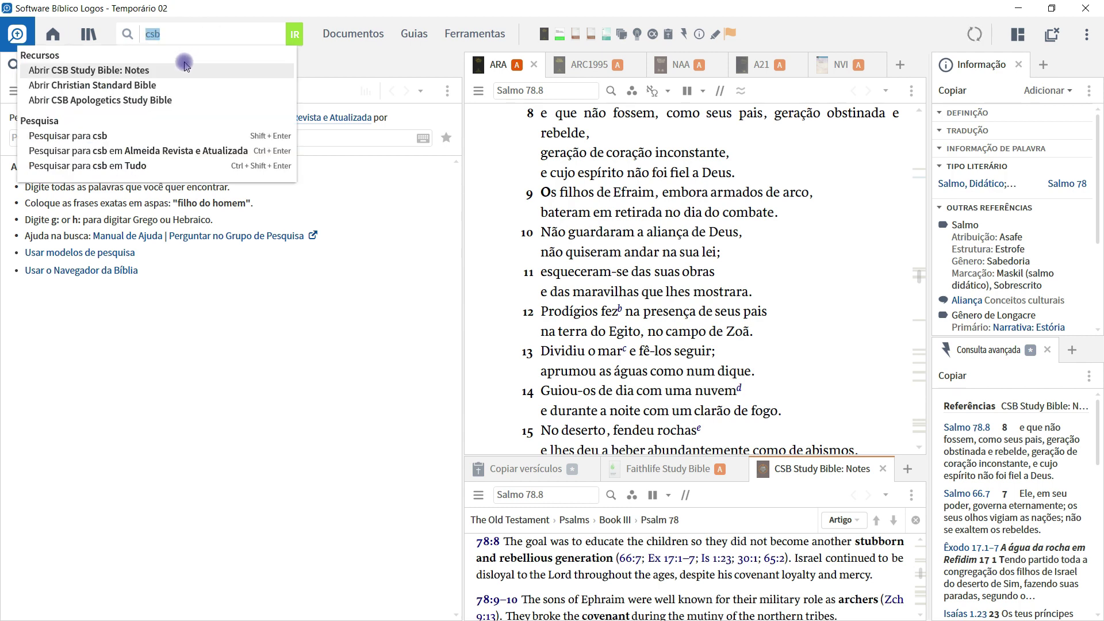
{"action": "left_click_drag", "start_coordinate": [164, 102], "coordinate": [898, 473]}
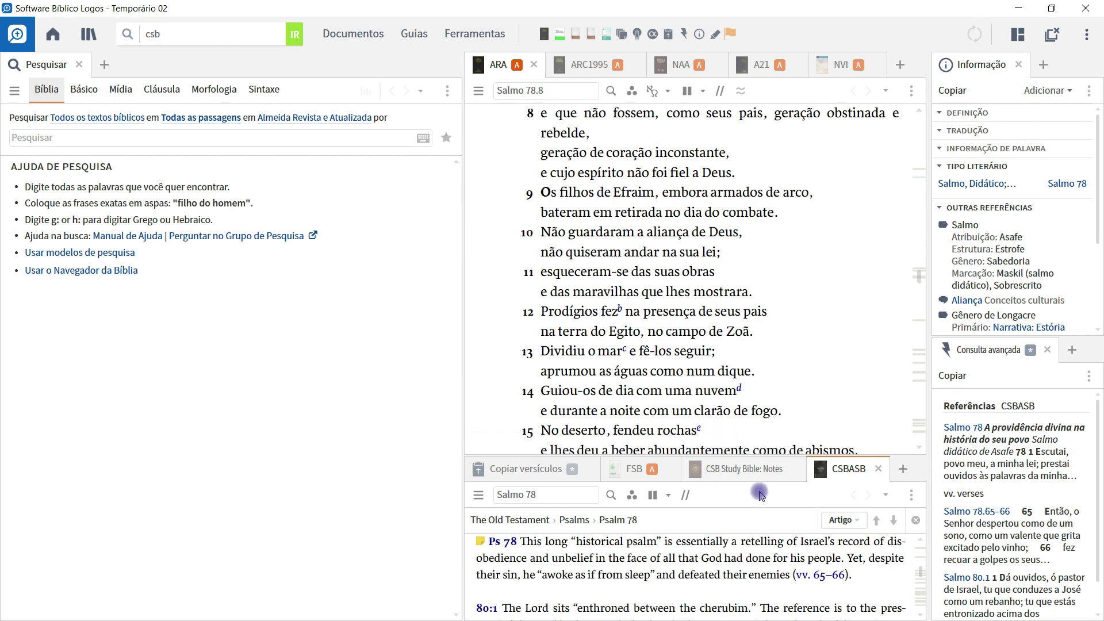
Assign CSB Study Bible: Notes and CSB Apologetics Study Bible to link set A
{"action": "left_click", "coordinate": [747, 478]}
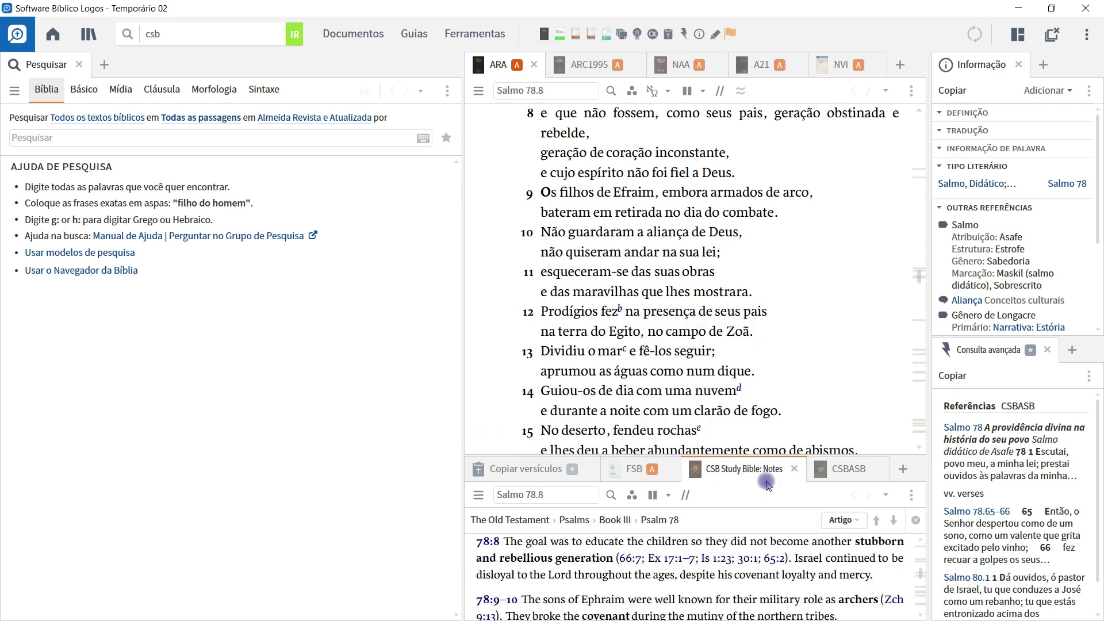
{"action": "left_click", "coordinate": [913, 494]}
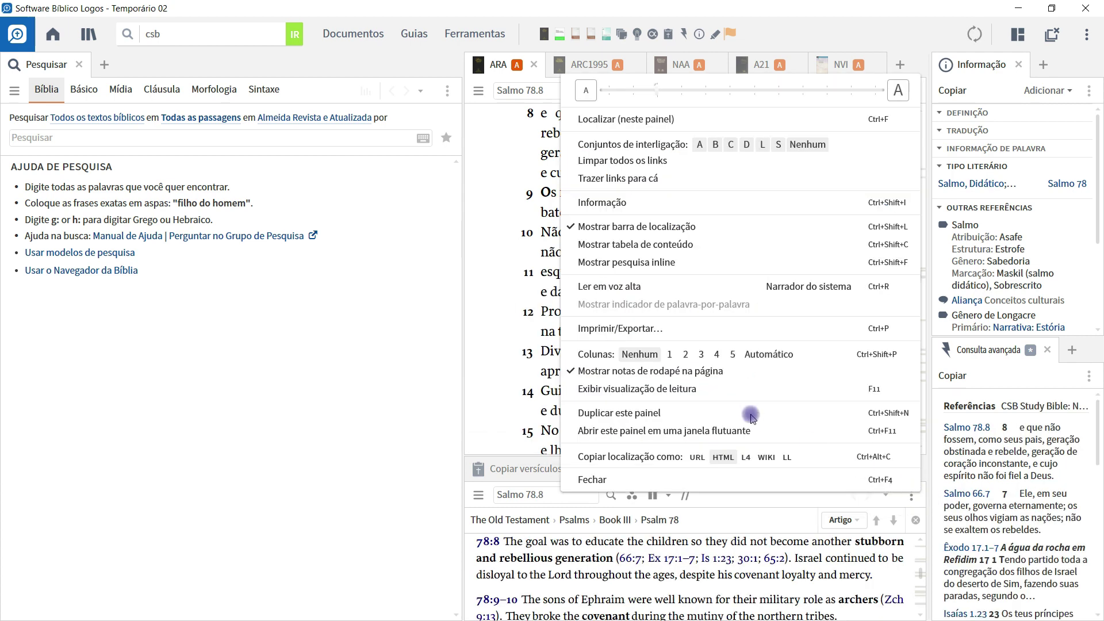
{"action": "left_click", "coordinate": [700, 145]}
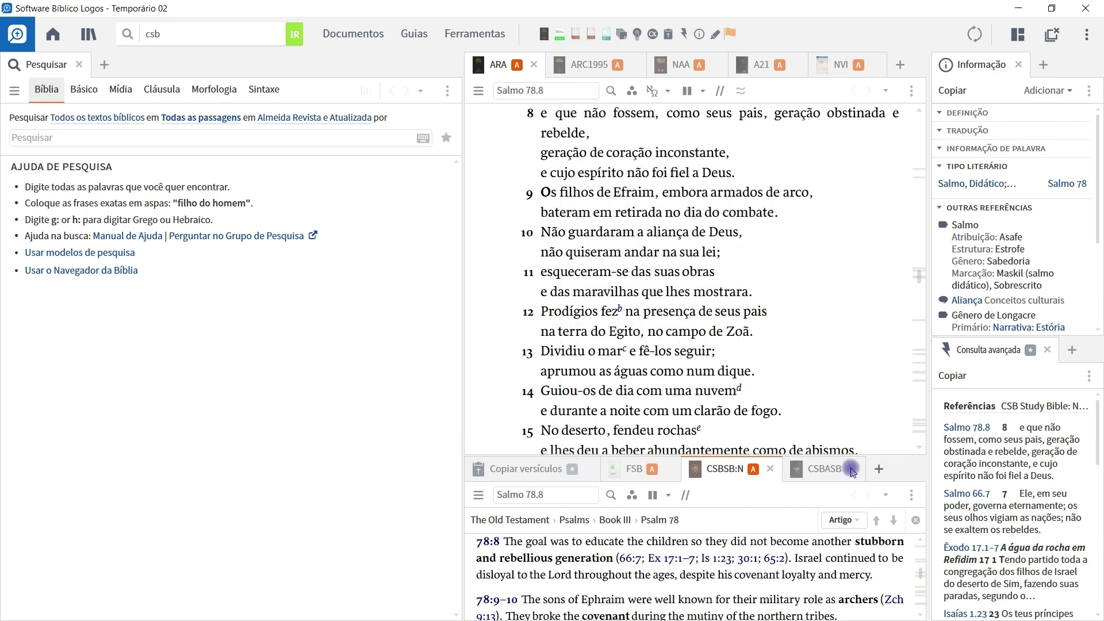
{"action": "left_click", "coordinate": [825, 468]}
{"action": "left_click", "coordinate": [920, 495]}
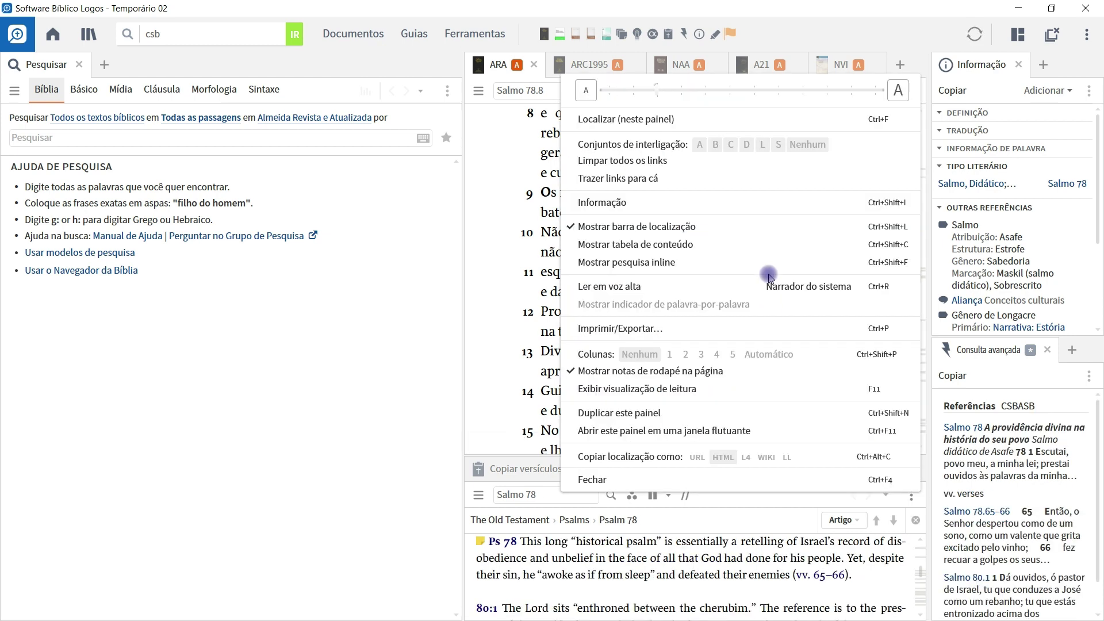
{"action": "left_click", "coordinate": [700, 145]}
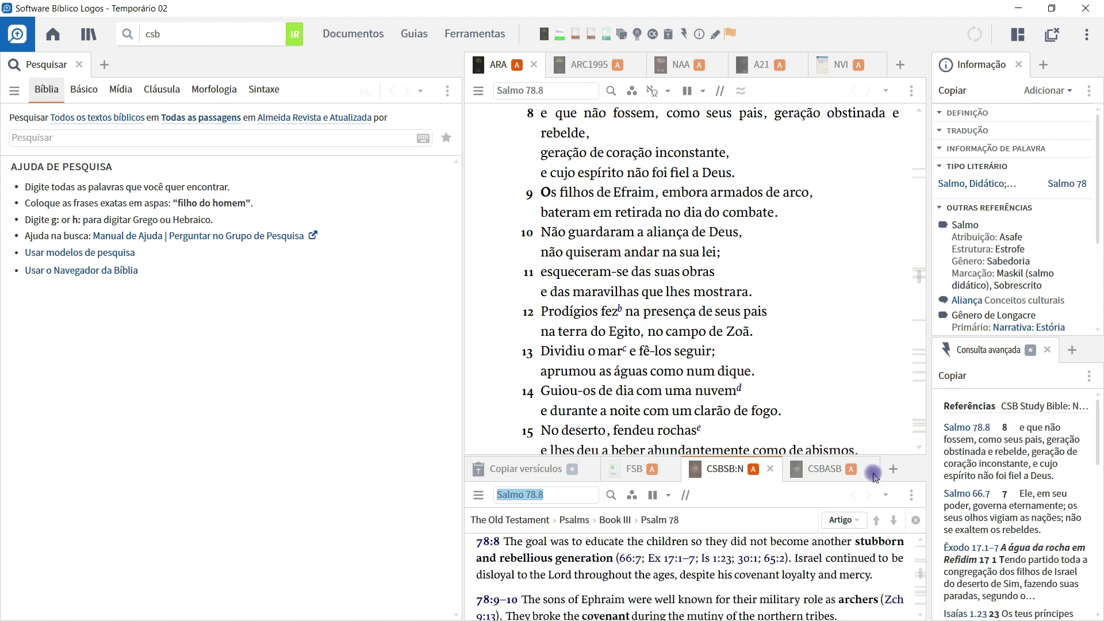
View the resource information for CSB Study Bible: Notes and return to its text
{"action": "left_click", "coordinate": [911, 496]}
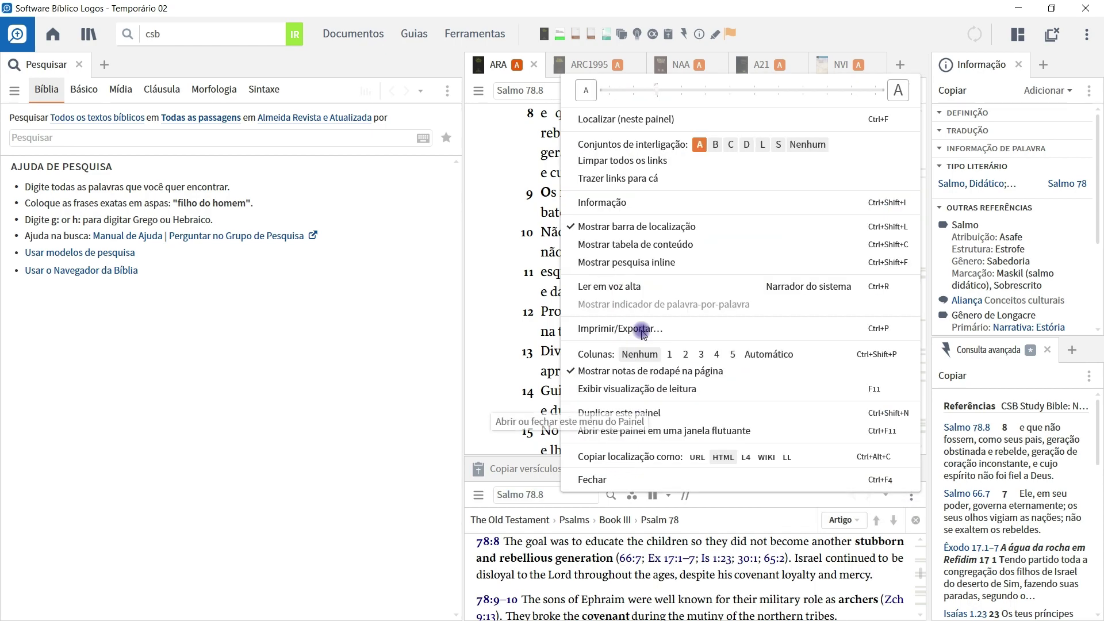
{"action": "left_click", "coordinate": [644, 203]}
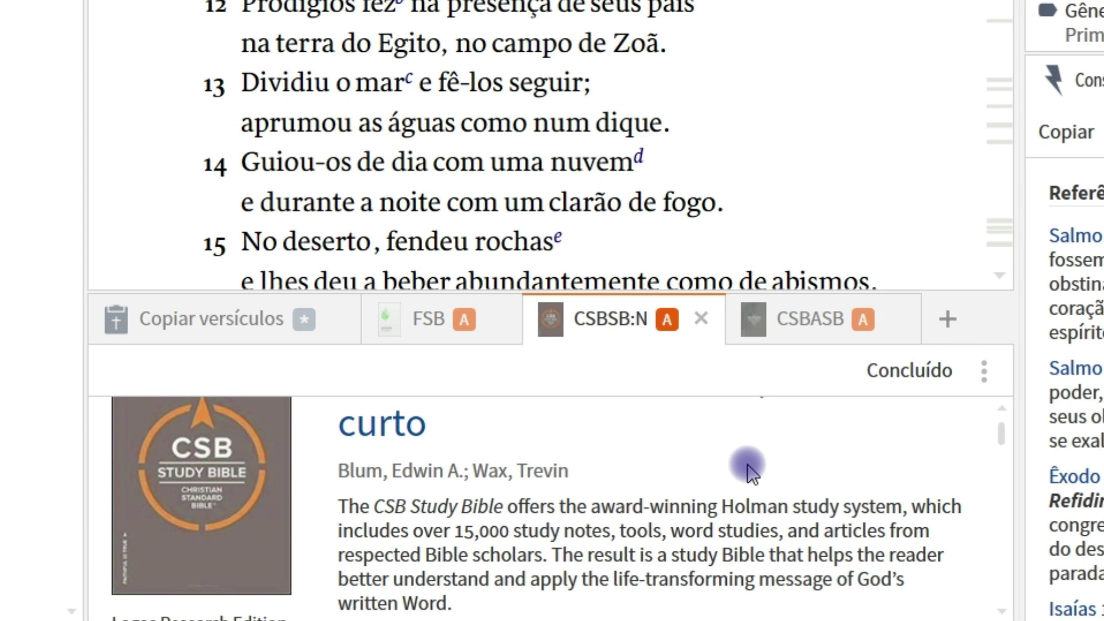
{"action": "left_click", "coordinate": [908, 372]}
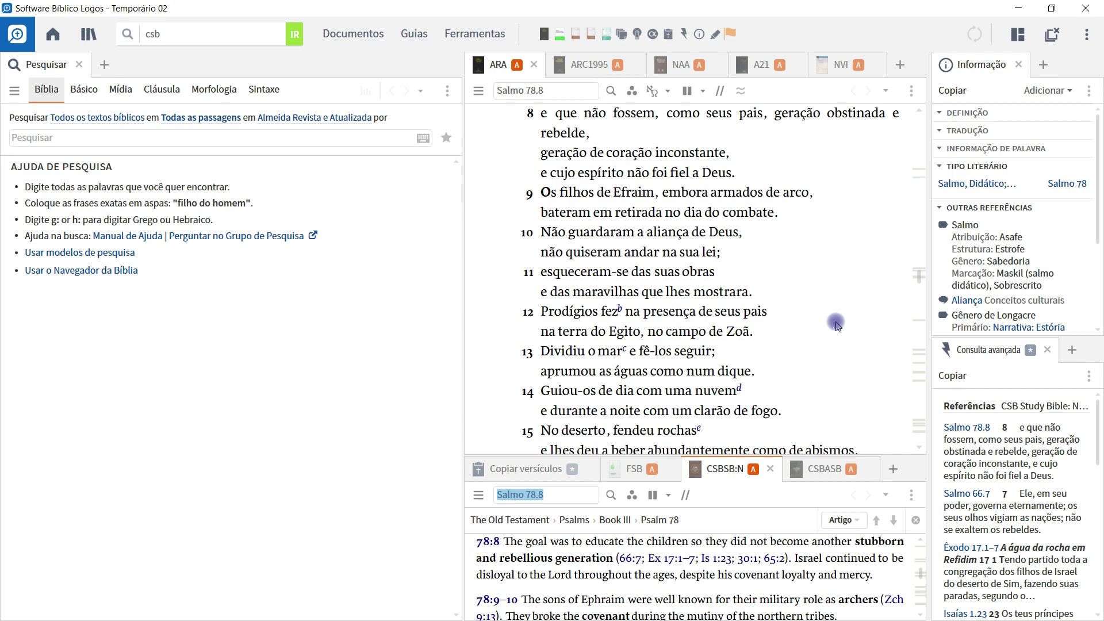
Find the CECB resource with "concor", dock it between Copiar versículos and FSB, and assign it to link set A
{"action": "left_click", "coordinate": [198, 36]}
{"action": "type", "text": "concor"}
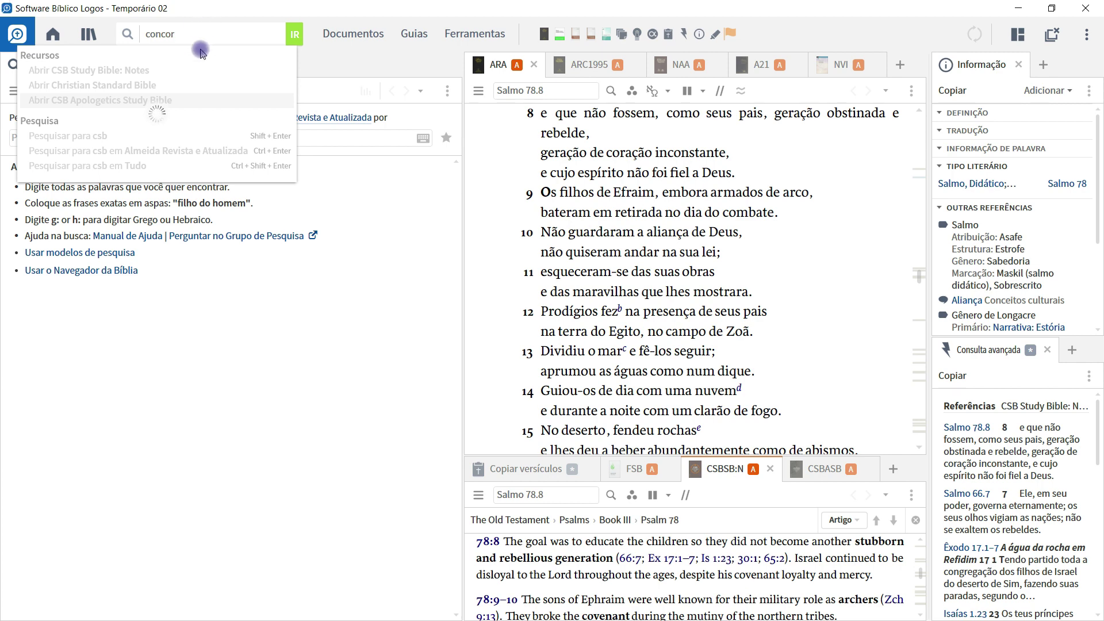
{"action": "mouse_move", "coordinate": [165, 71]}
{"action": "mouse_move", "coordinate": [166, 71]}
{"action": "left_mouse_down"}
{"action": "mouse_move", "coordinate": [437, 155]}
{"action": "mouse_move", "coordinate": [771, 357]}
{"action": "mouse_move", "coordinate": [850, 486]}
{"action": "mouse_move", "coordinate": [621, 481]}
{"action": "left_mouse_up"}
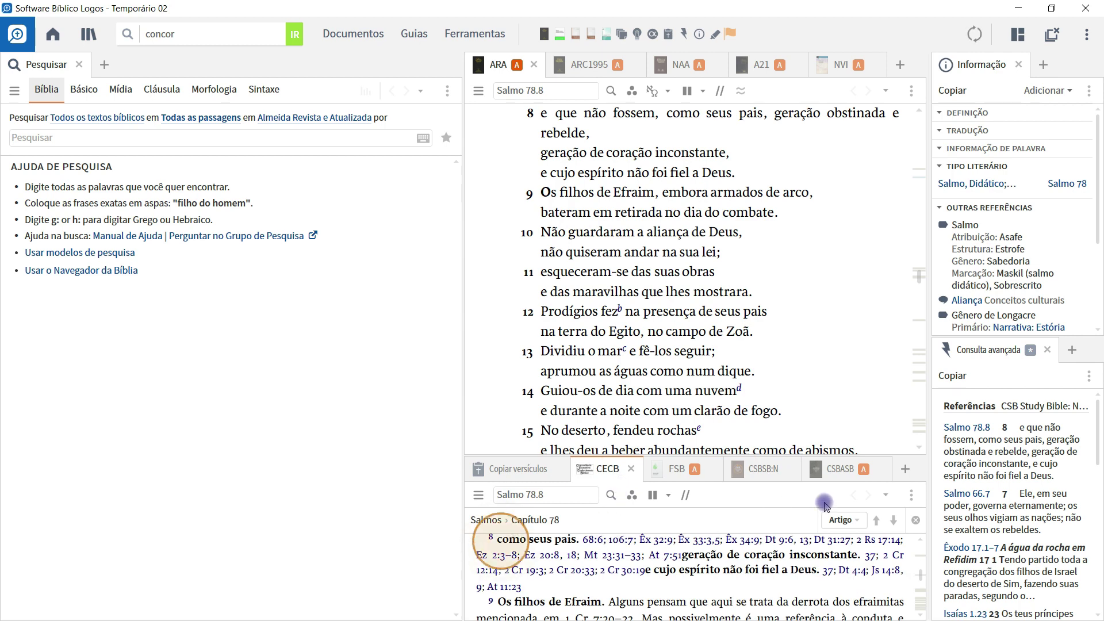
{"action": "left_click", "coordinate": [912, 495]}
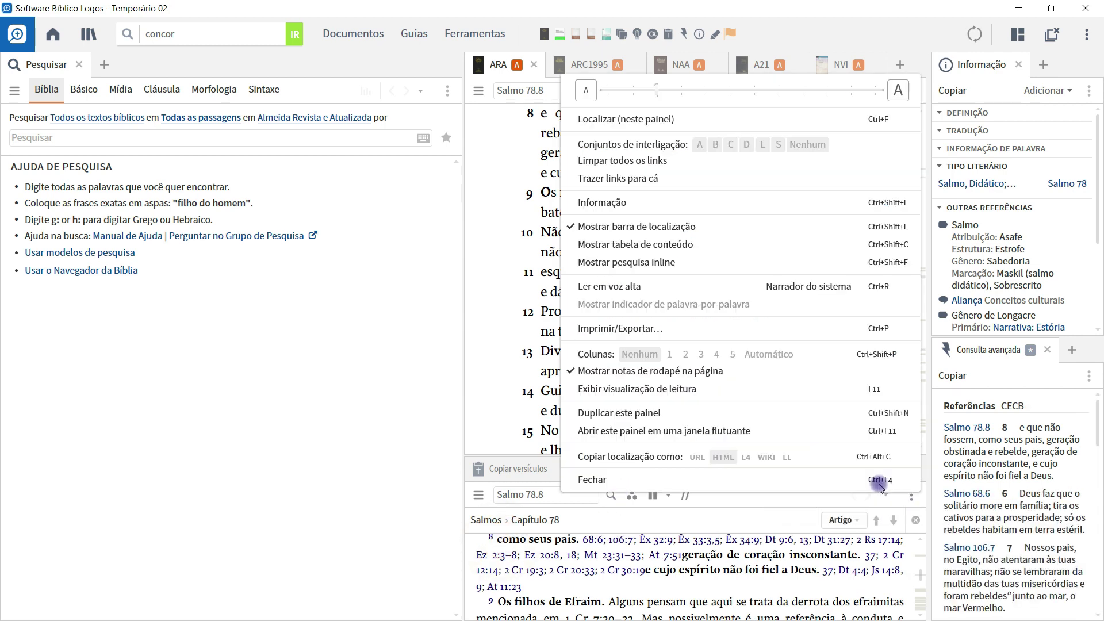
{"action": "key", "text": "Escape"}
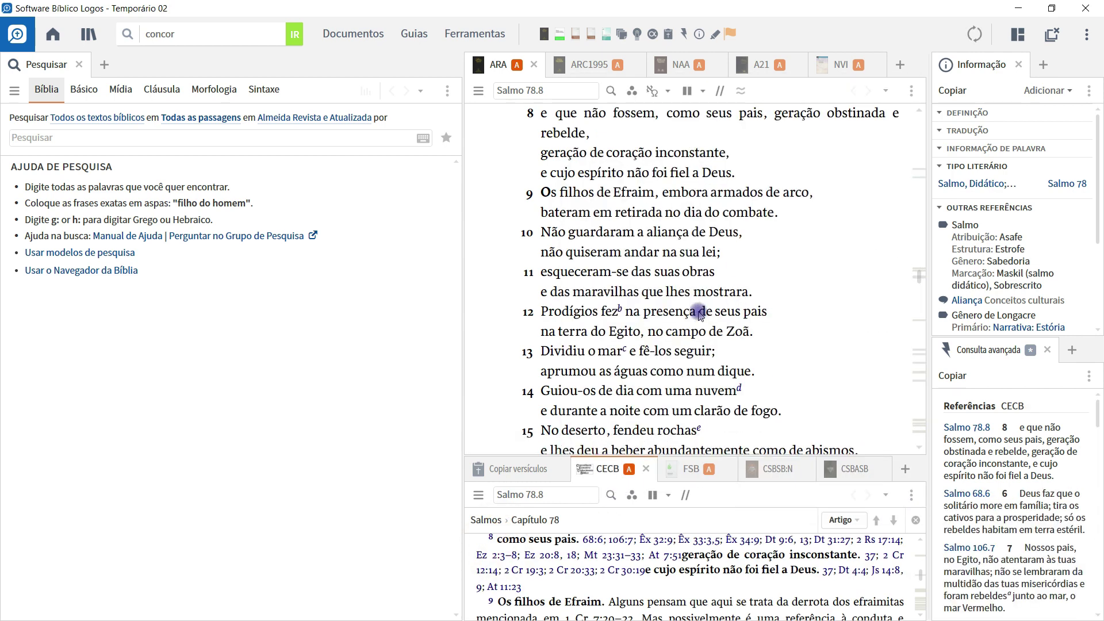
Check how CECB follows the ARA Bible by moving through Salmo 78 to verse 26
{"action": "scroll", "coordinate": [700, 314], "scroll_direction": "down", "scroll_amount": 8}
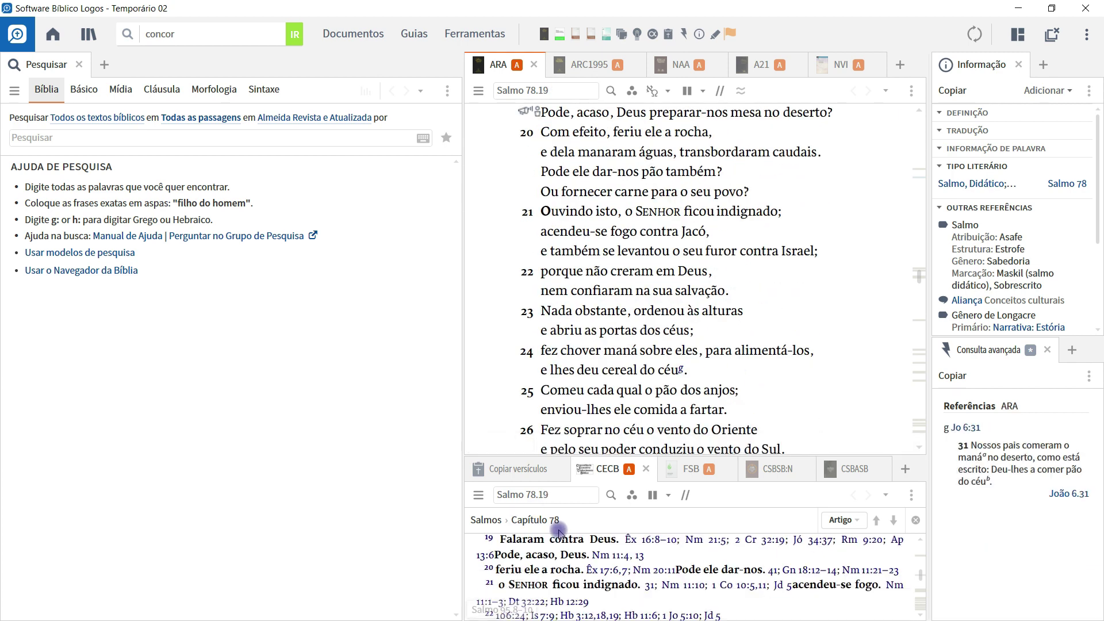
{"action": "scroll", "coordinate": [705, 259], "scroll_direction": "down", "scroll_amount": 4}
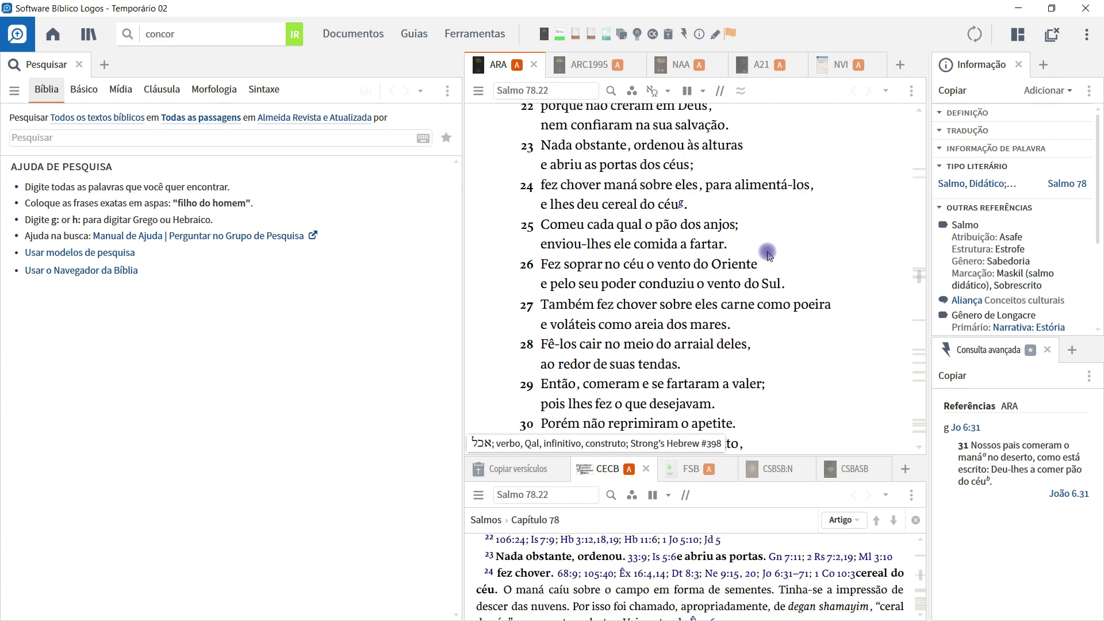
{"action": "scroll", "coordinate": [771, 239], "scroll_direction": "down", "scroll_amount": 3}
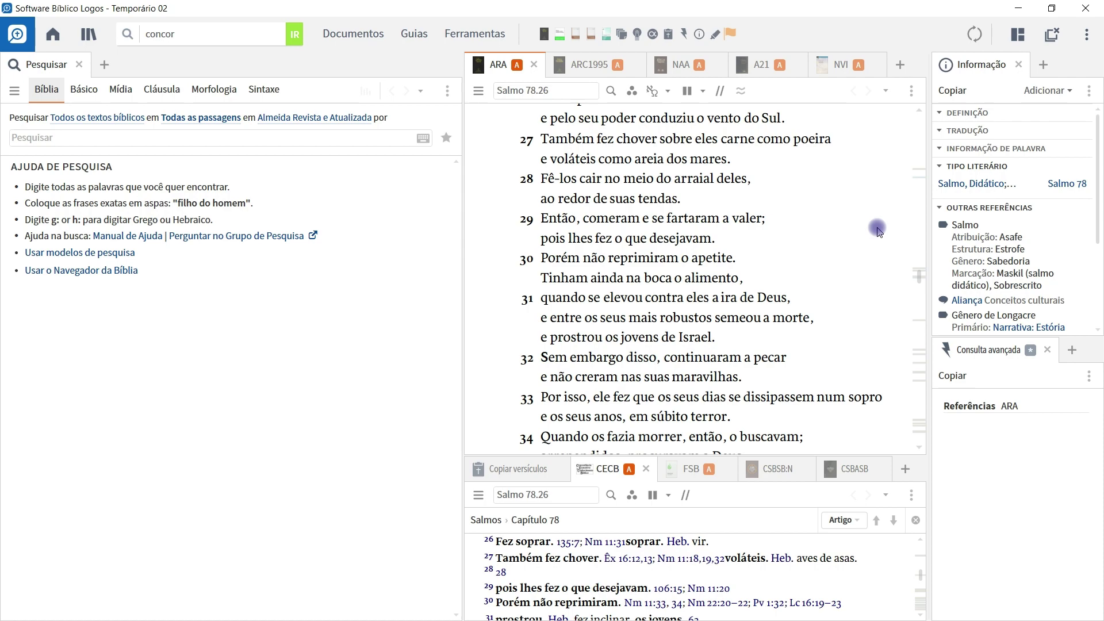
Update the active layout Temporário 02 with the current panel arrangement
{"action": "left_click", "coordinate": [1019, 35]}
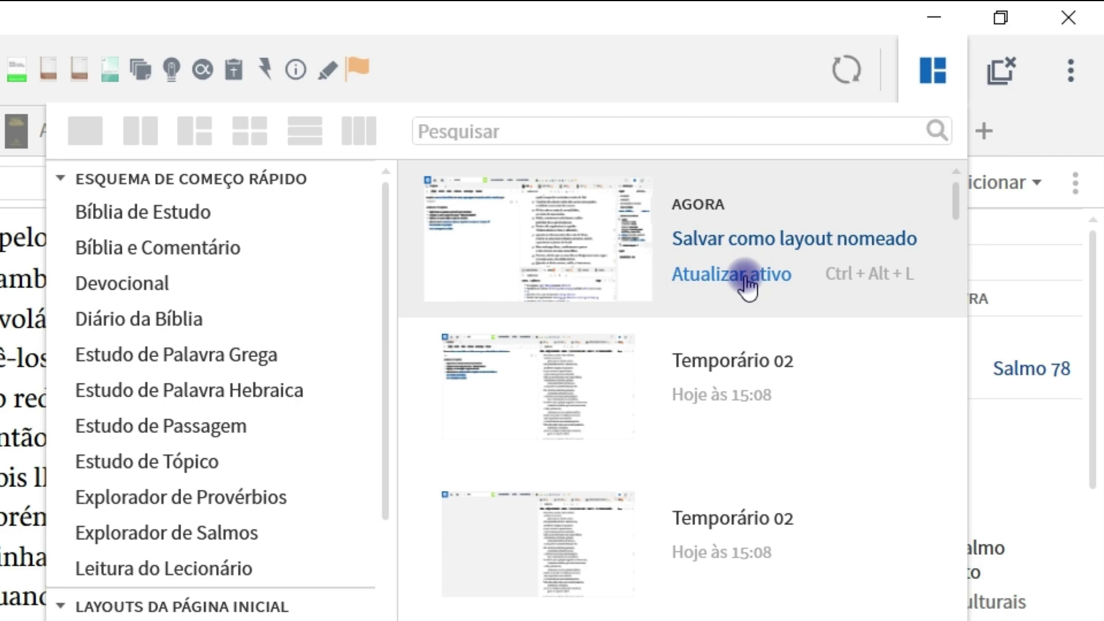
{"action": "left_click", "coordinate": [781, 252]}
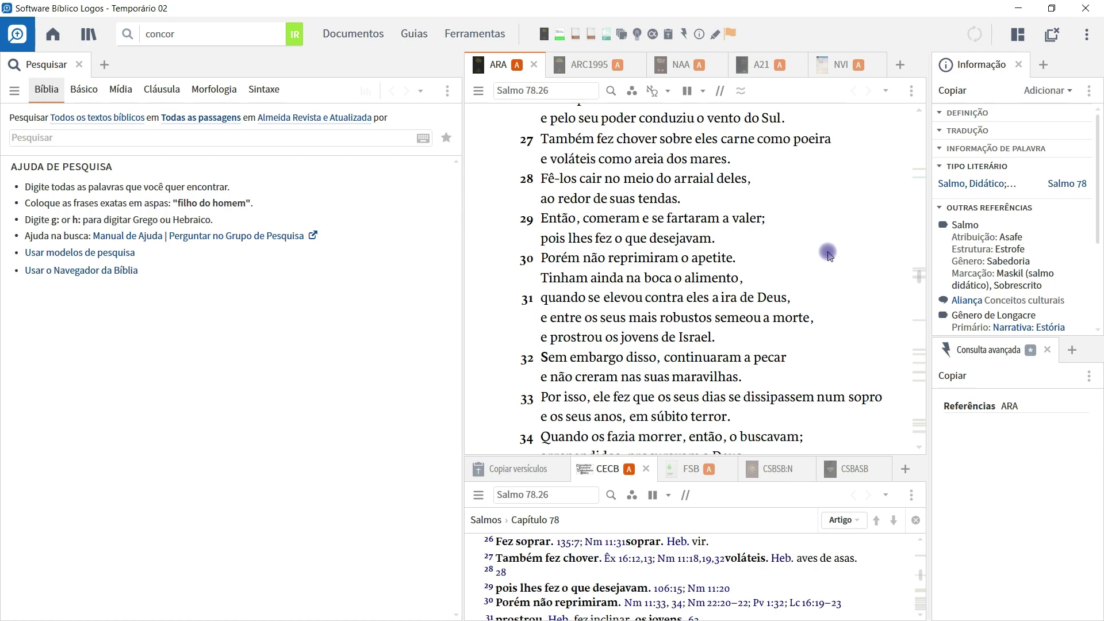
Search the Bible for the Hebrew lemma behind "arraial" in Salmo 78.28 of the ARA, and close the extra search tab
{"action": "right_click", "coordinate": [685, 179]}
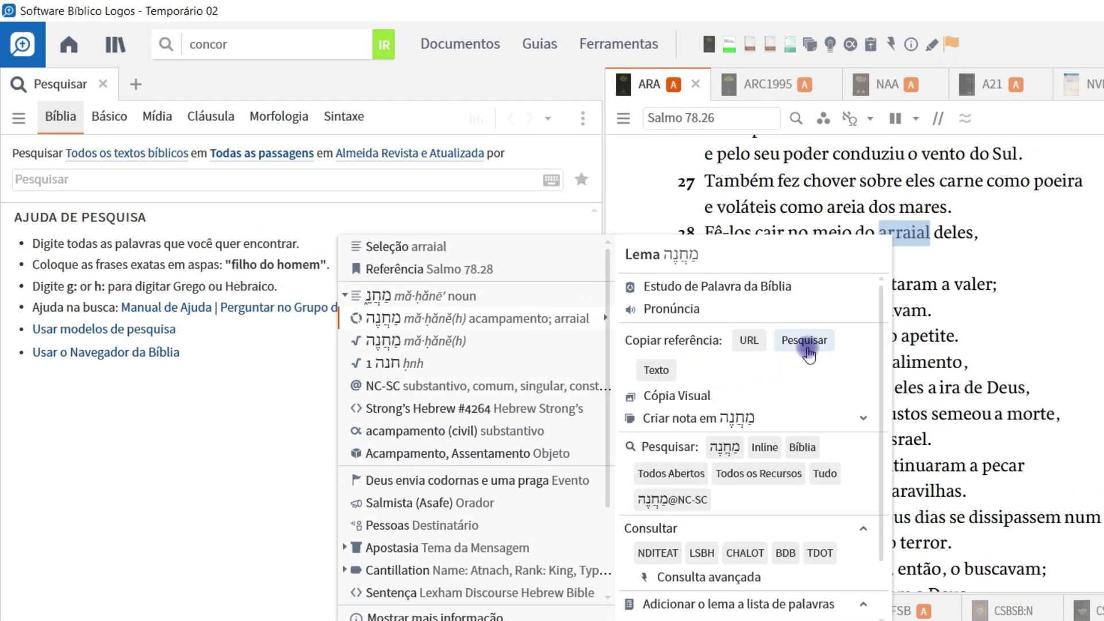
{"action": "left_click", "coordinate": [798, 448]}
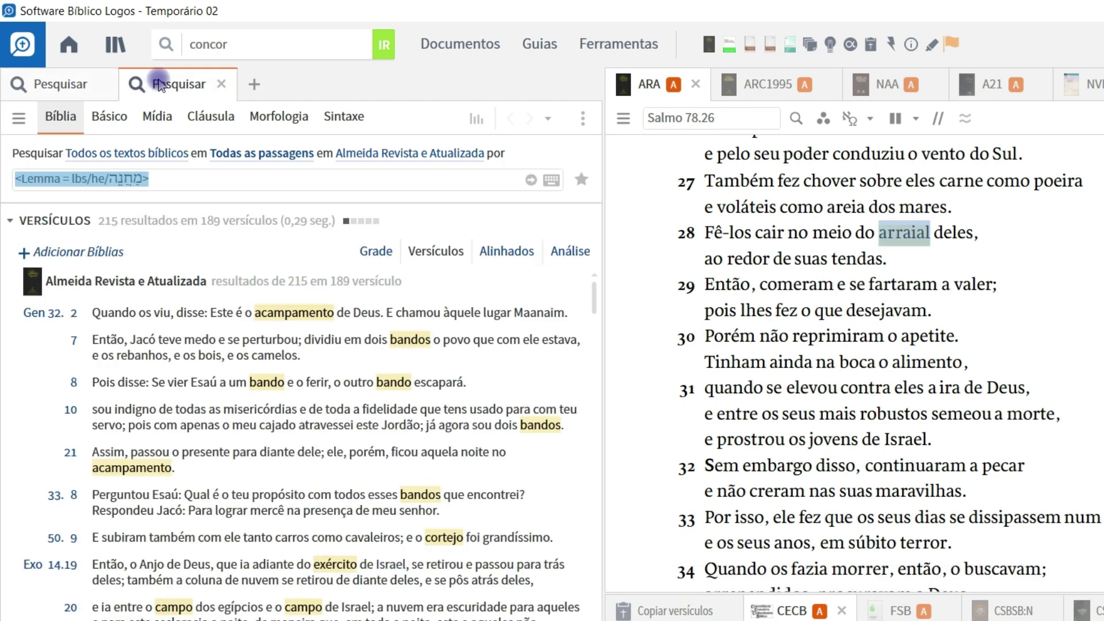
{"action": "middle_click", "coordinate": [161, 86]}
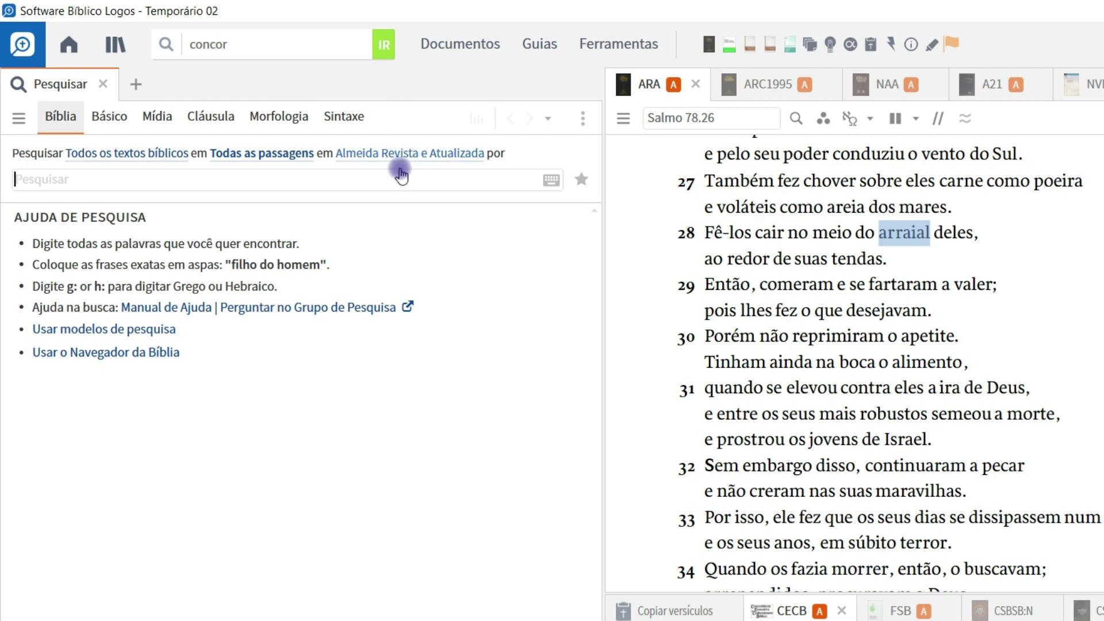
Set the Pesquisar panel to receive all searches sent from other resources
{"action": "left_click", "coordinate": [585, 119]}
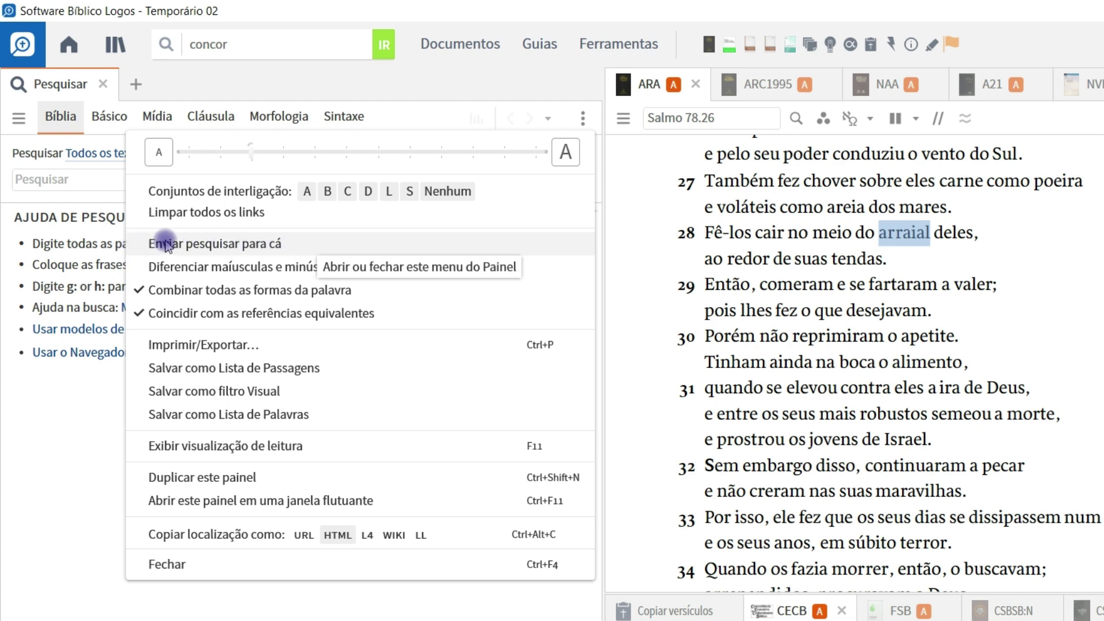
{"action": "left_click", "coordinate": [176, 243]}
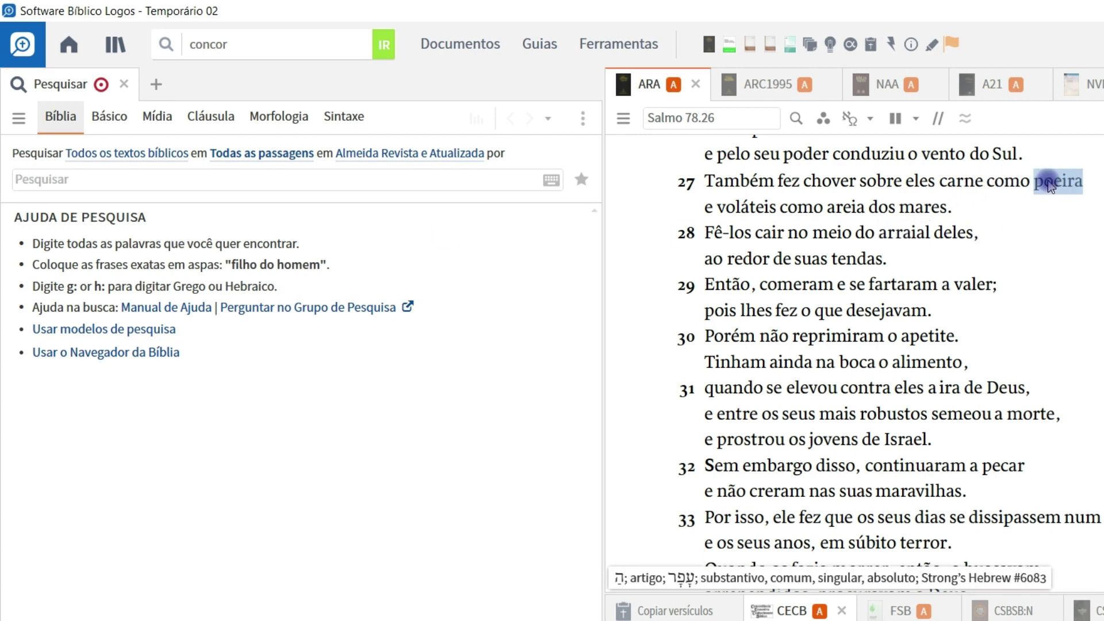
Test the search target with a Bible search for the lemma behind "poeira" in Salmo 78.27, and clear the query
{"action": "right_click", "coordinate": [1048, 185]}
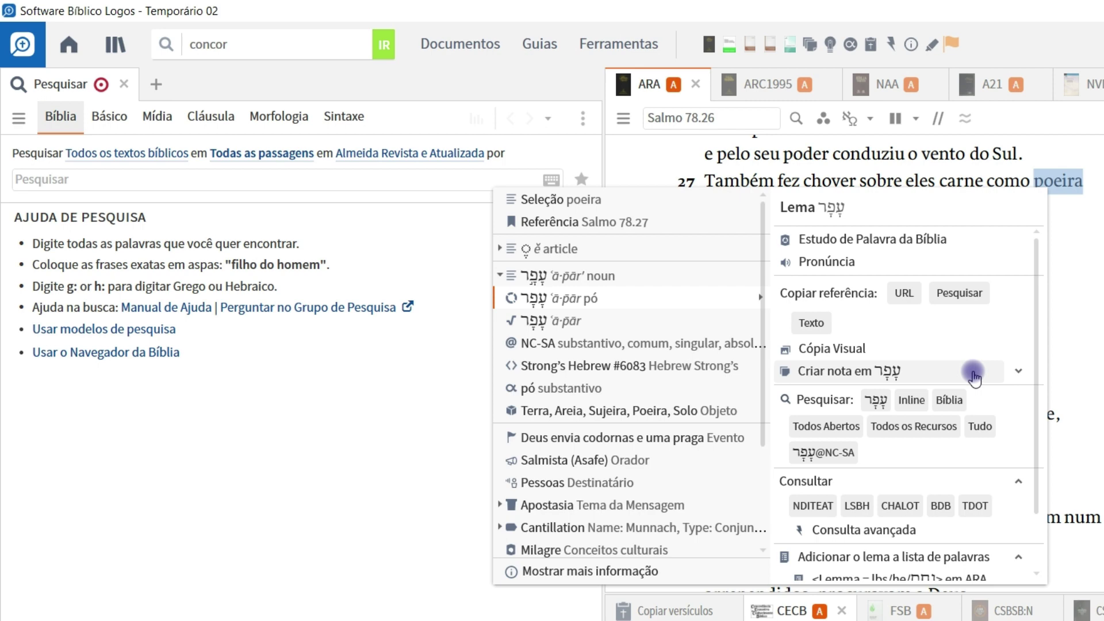
{"action": "left_click", "coordinate": [949, 399]}
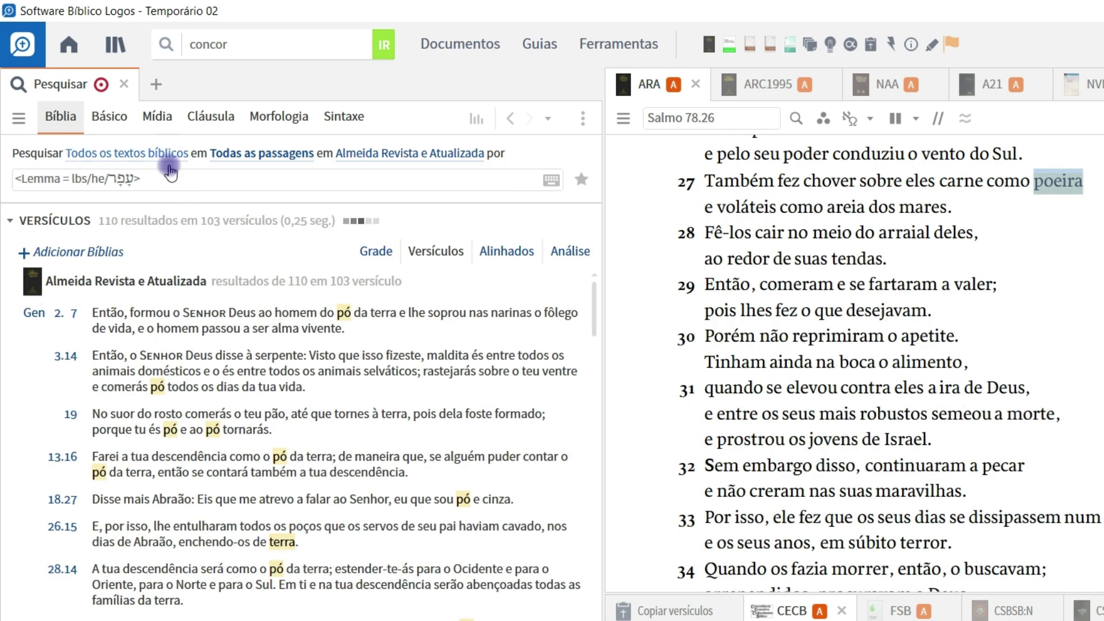
{"action": "left_click", "coordinate": [169, 178]}
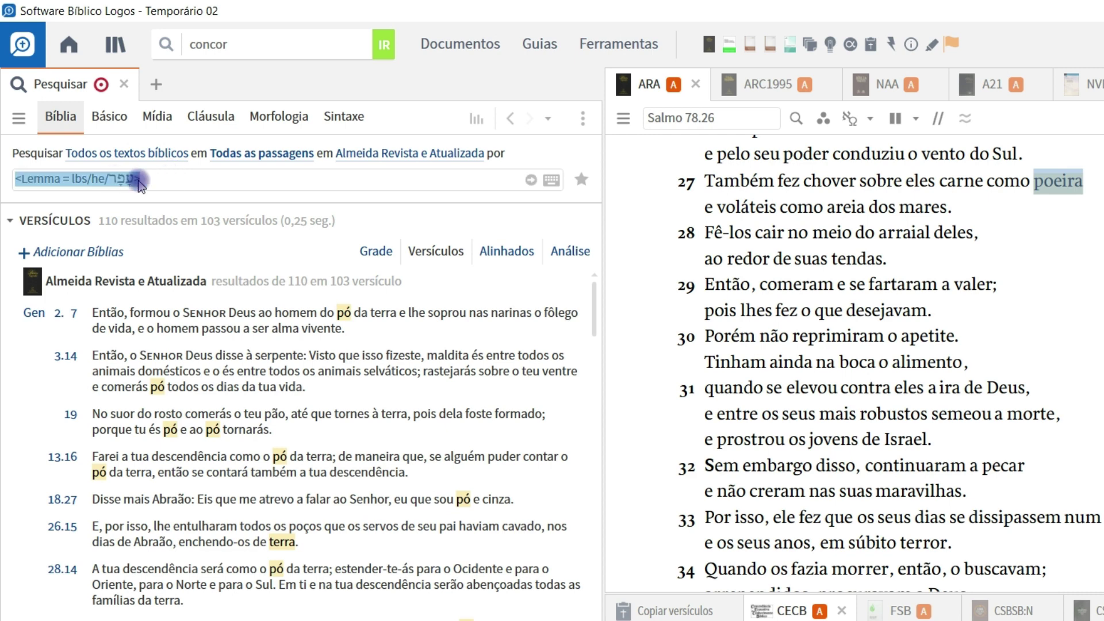
{"action": "key", "text": "BackSpace"}
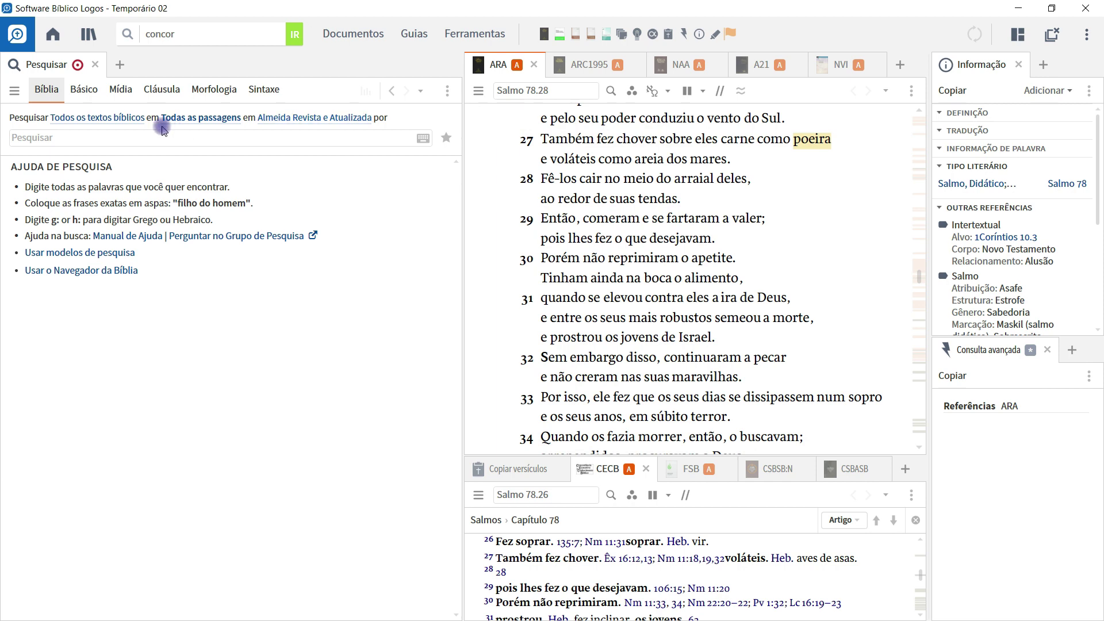
{"action": "left_click", "coordinate": [422, 41]}
{"action": "left_click", "coordinate": [353, 35]}
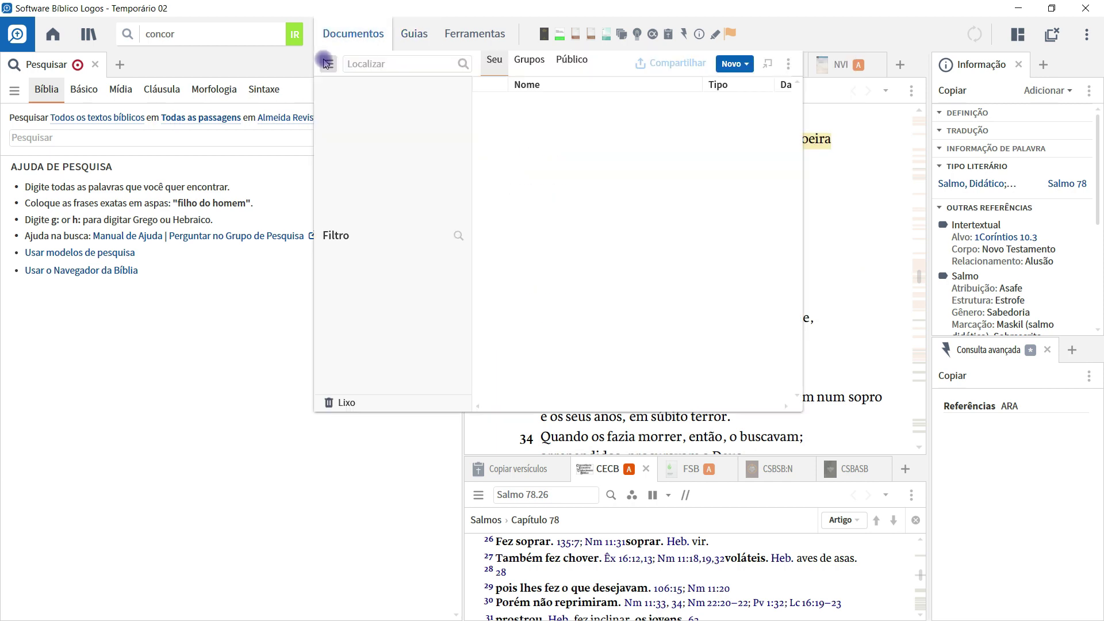
{"action": "left_click", "coordinate": [857, 262]}
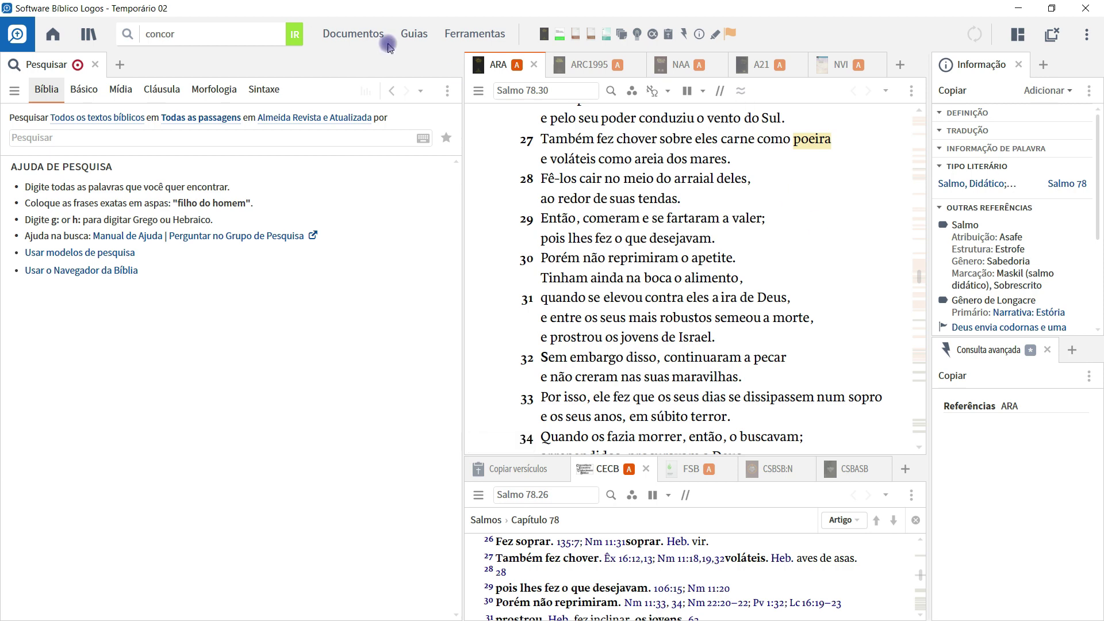
Find the Guia de Passagens with "pass" and dock it ahead of Pesquisar in the same group
{"action": "left_click", "coordinate": [415, 38]}
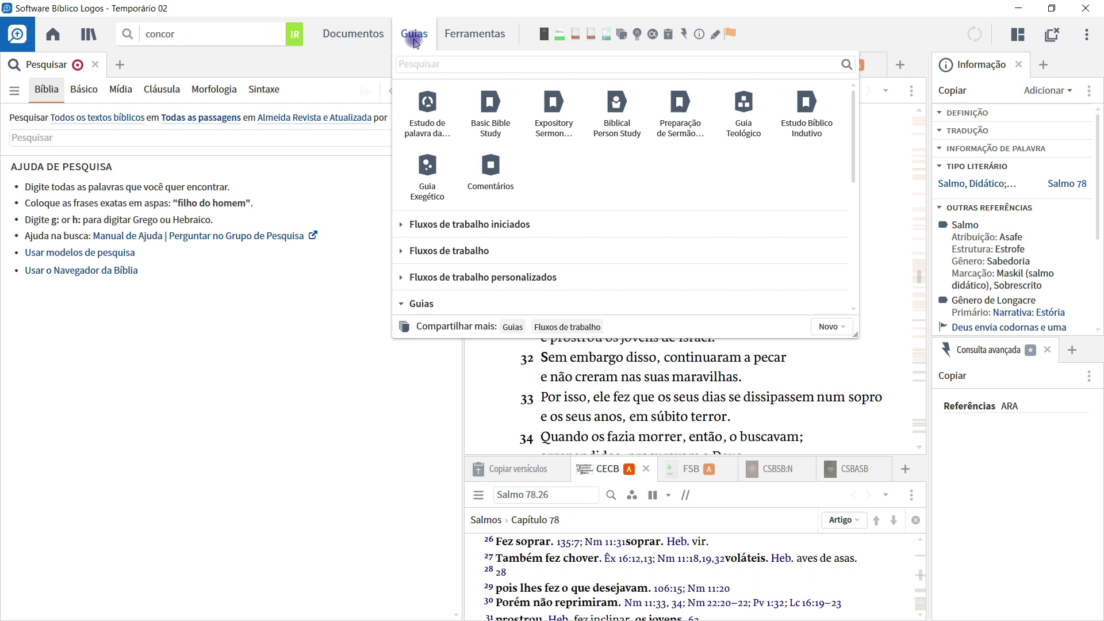
{"action": "type", "text": "pass"}
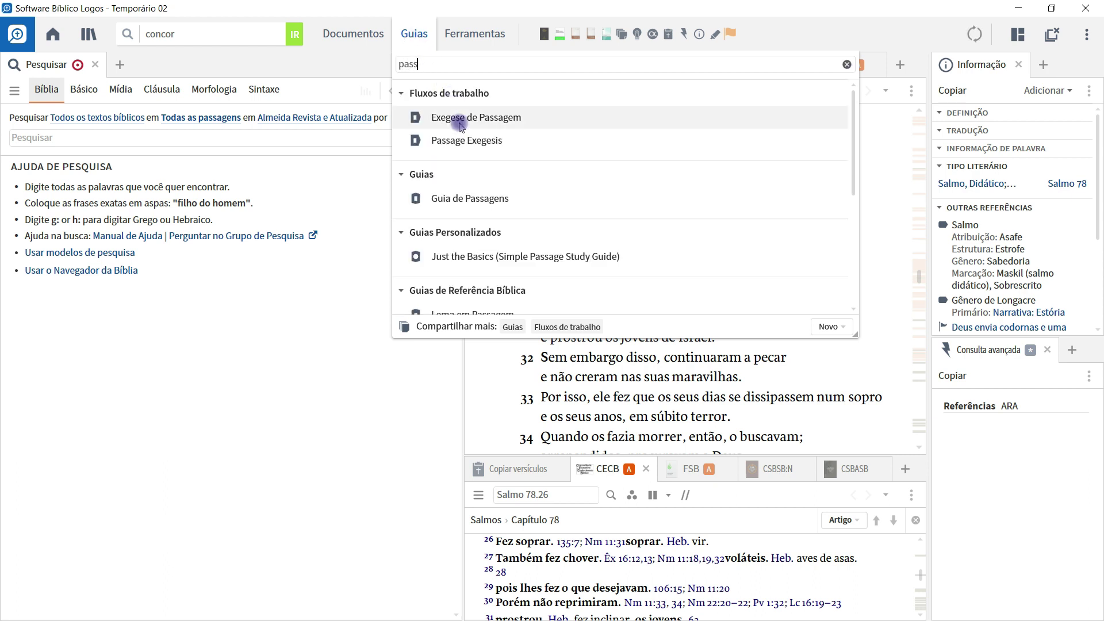
{"action": "left_click_drag", "start_coordinate": [476, 205], "coordinate": [33, 61]}
{"action": "left_click", "coordinate": [62, 91]}
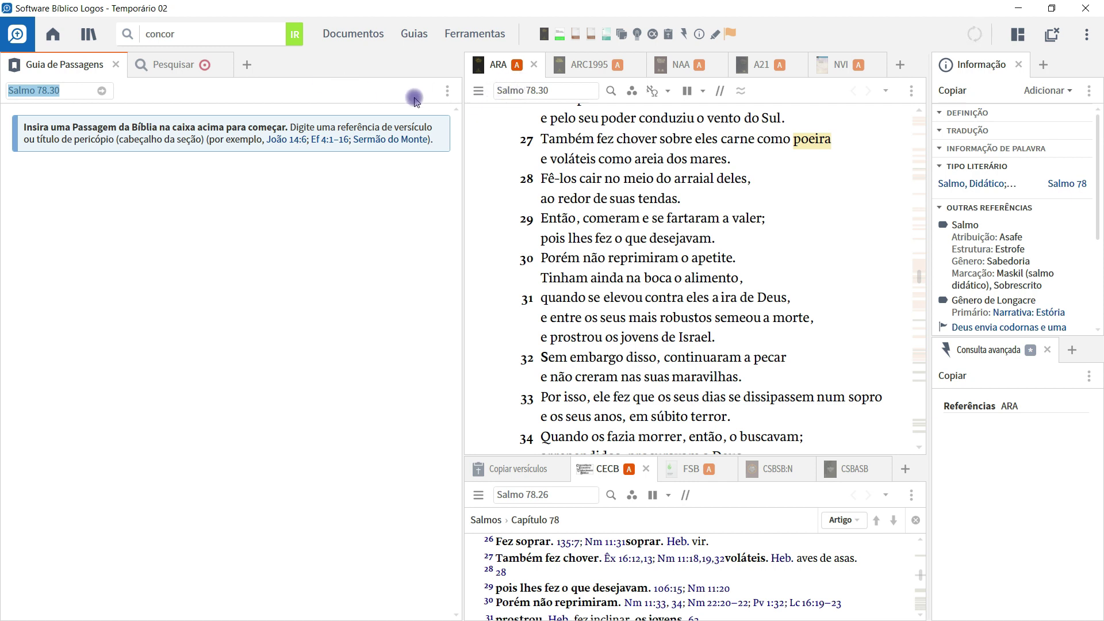
Run the Guia de Passagens for Salmo 78 and preview its Comentários section, leaving that section collapsed
{"action": "left_click", "coordinate": [448, 91]}
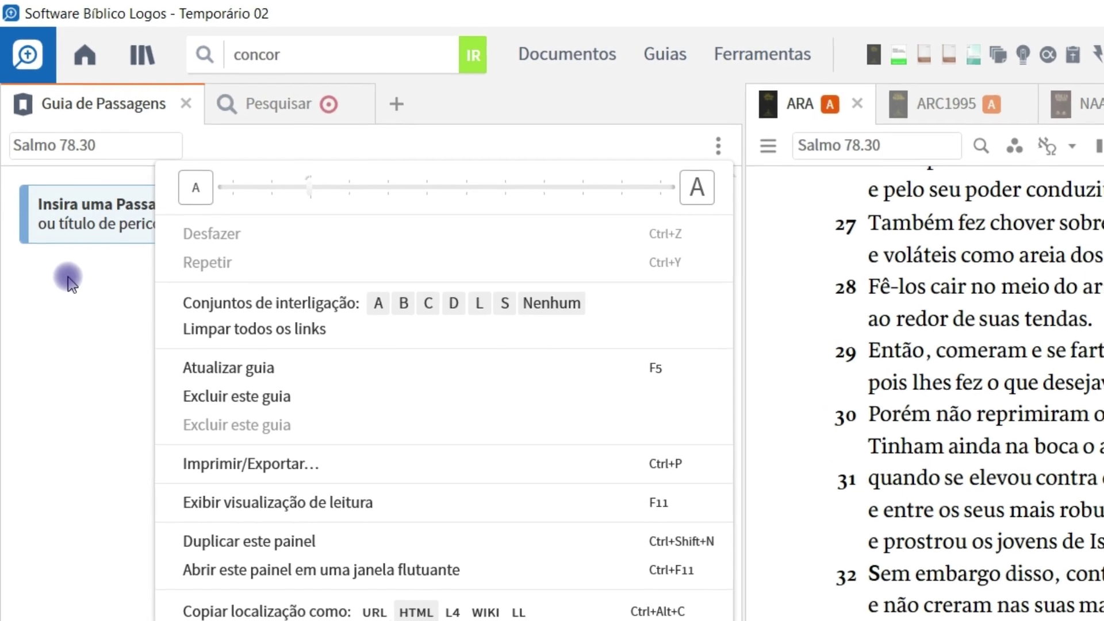
{"action": "left_click", "coordinate": [579, 109]}
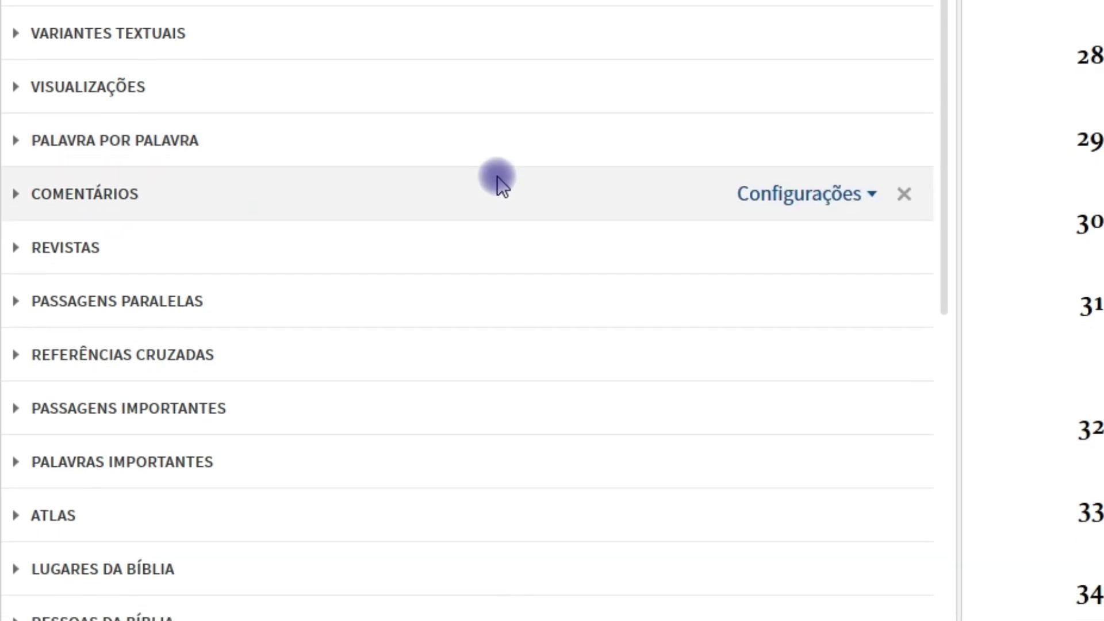
{"action": "scroll", "coordinate": [495, 374], "scroll_direction": "down", "scroll_amount": 10}
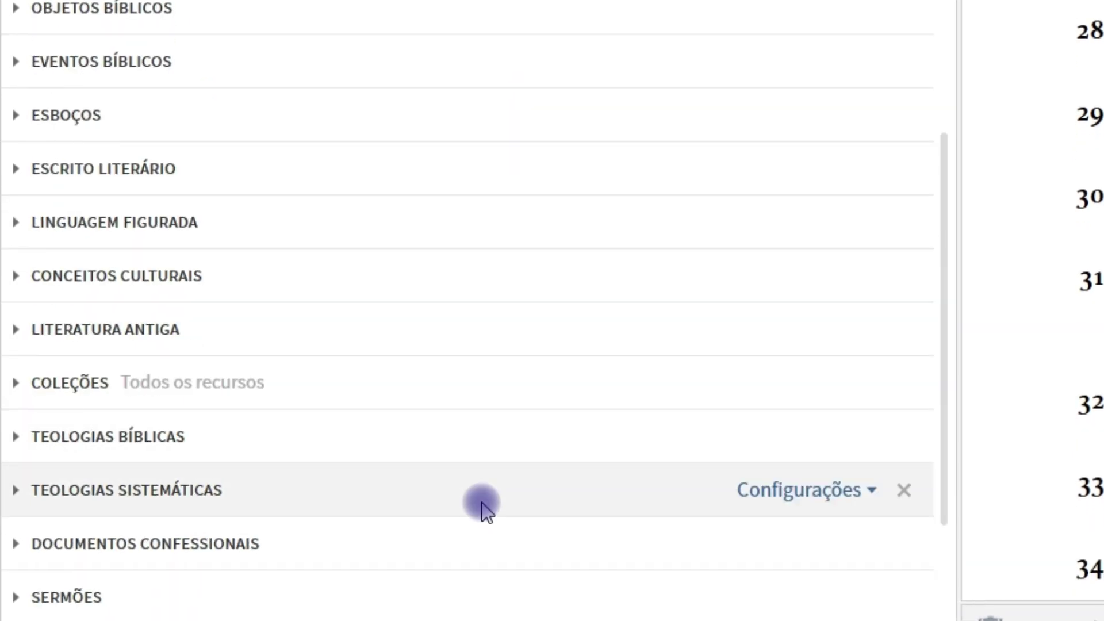
{"action": "scroll", "coordinate": [483, 506], "scroll_direction": "up", "scroll_amount": 8}
{"action": "left_click", "coordinate": [259, 23]}
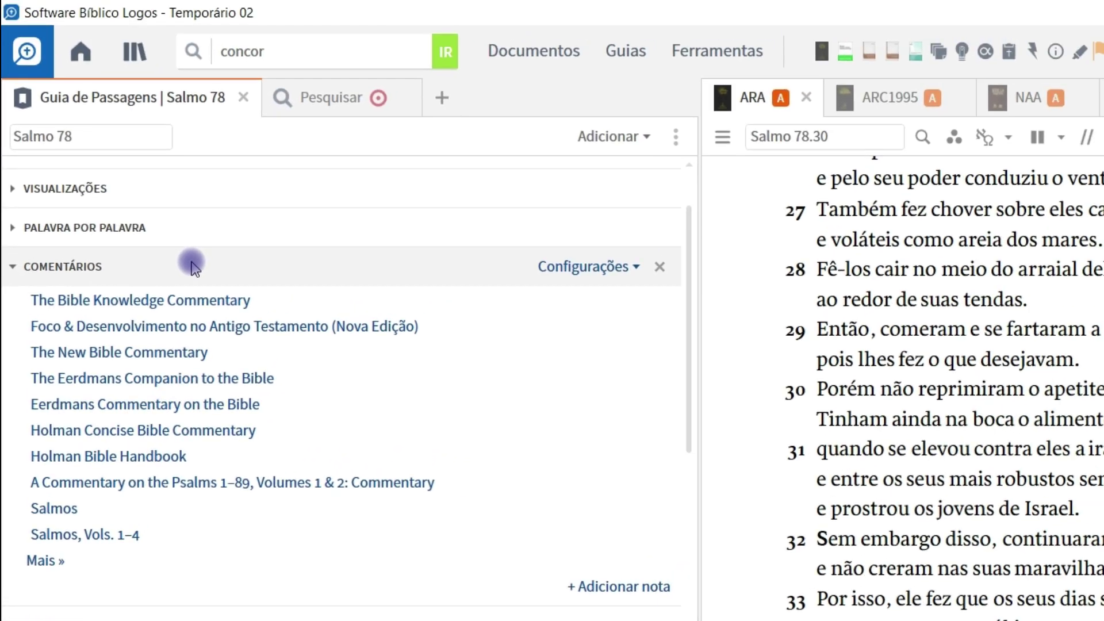
{"action": "left_click", "coordinate": [242, 95]}
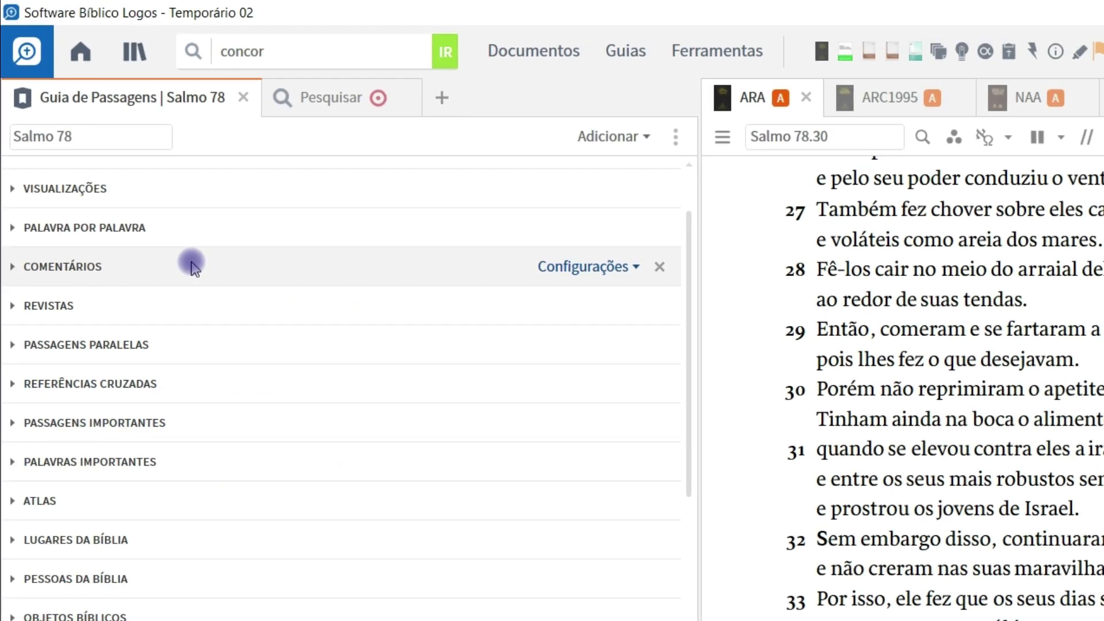
Examine the link set options of the Guia de Passagens and browse its list of sections
{"action": "left_click", "coordinate": [676, 137]}
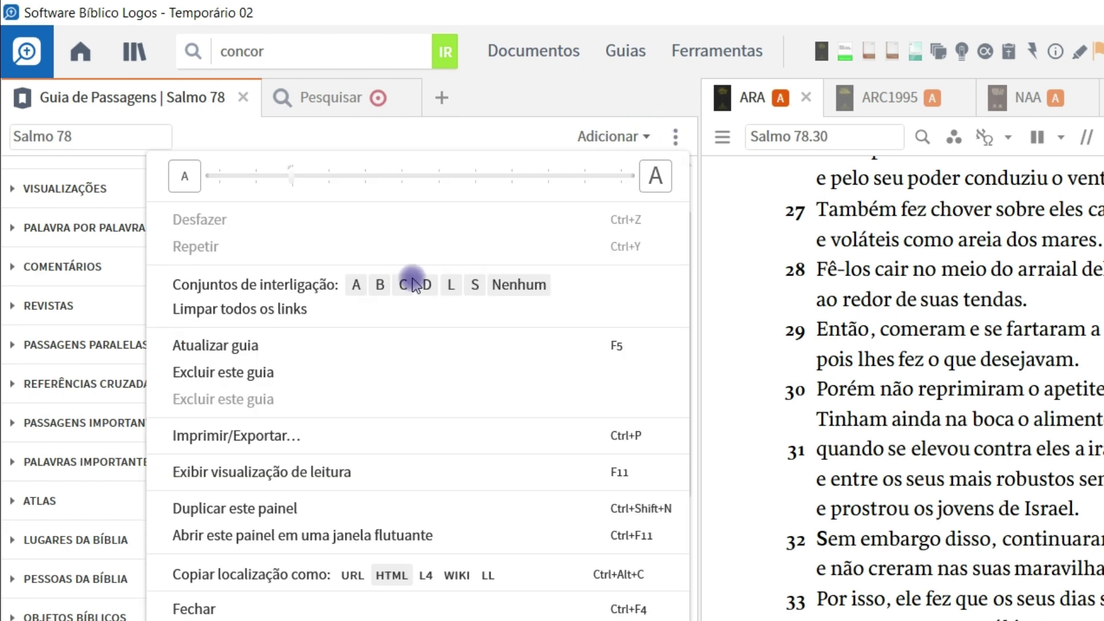
{"action": "left_click", "coordinate": [559, 76]}
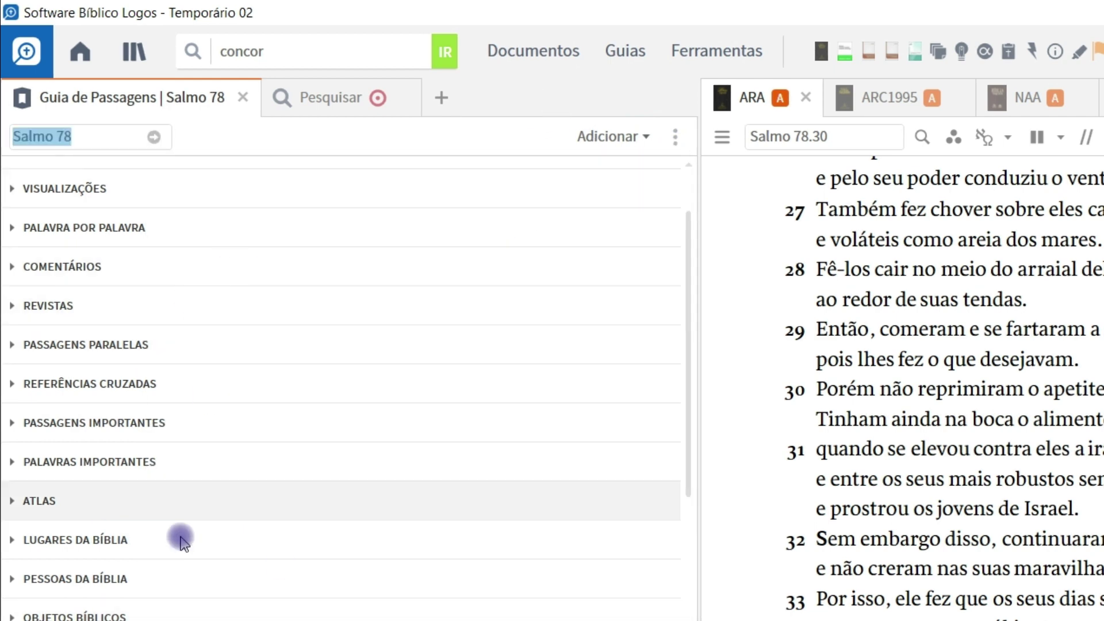
{"action": "scroll", "coordinate": [341, 552], "scroll_direction": "down", "scroll_amount": 5}
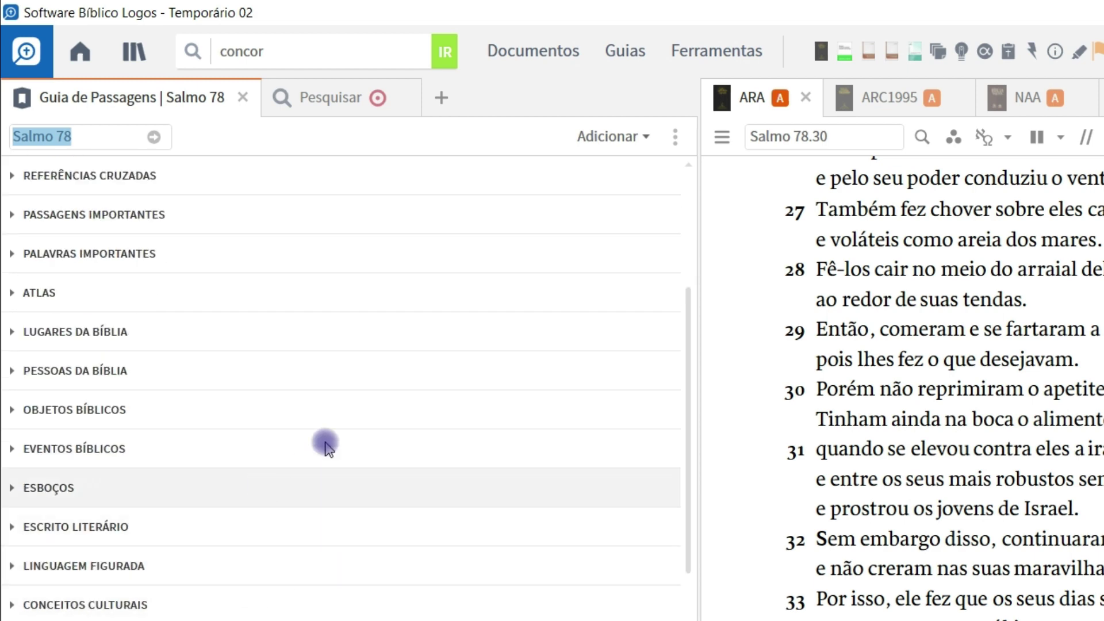
{"action": "left_click", "coordinate": [625, 50]}
{"action": "left_click", "coordinate": [566, 21]}
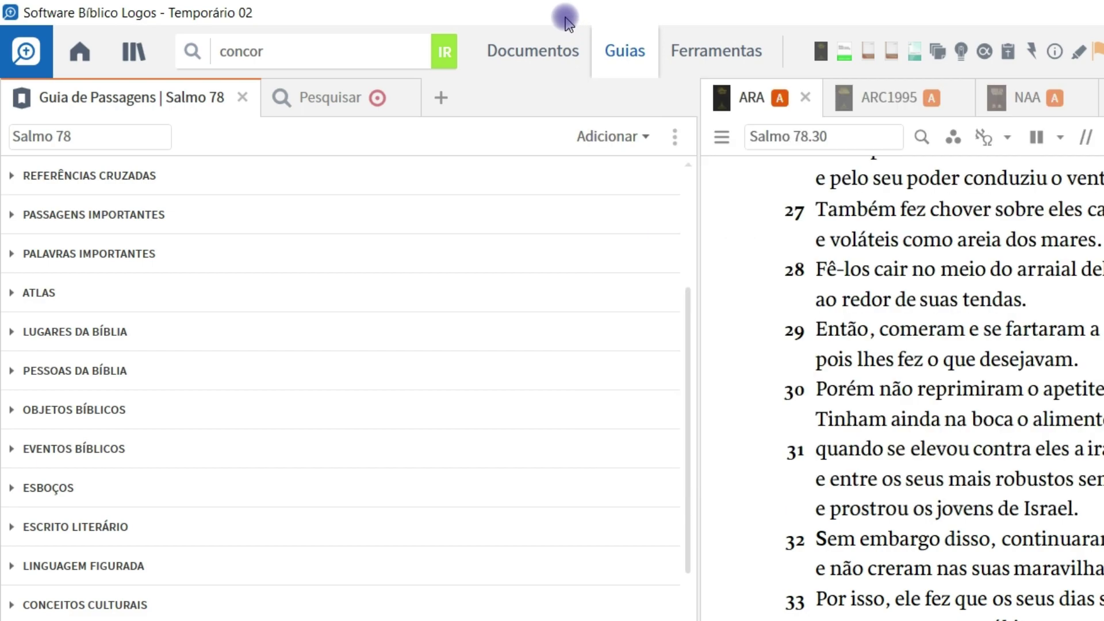
{"action": "scroll", "coordinate": [387, 446], "scroll_direction": "up", "scroll_amount": 4}
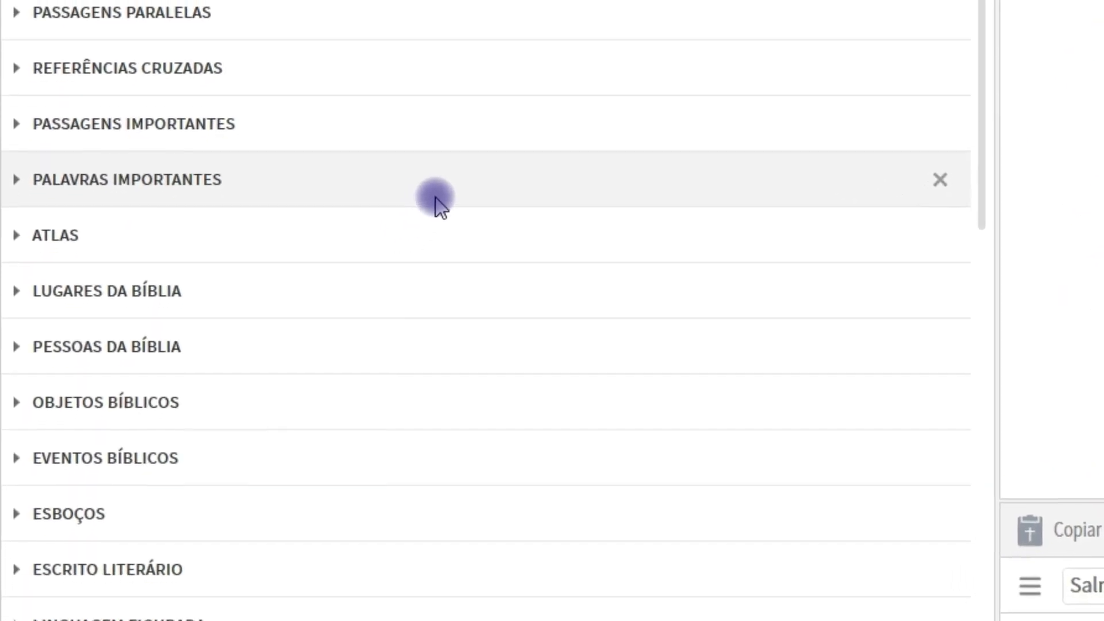
Preview the guide's Palavras Importantes section, and collapse both it and Seu Conteúdo
{"action": "left_click", "coordinate": [412, 253]}
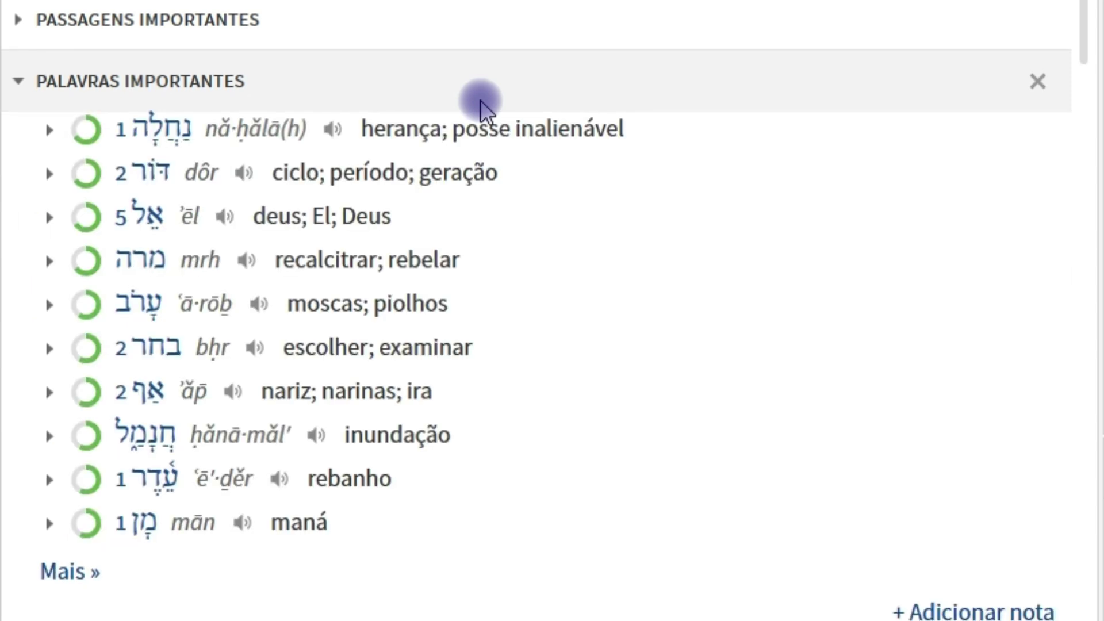
{"action": "left_click", "coordinate": [334, 135]}
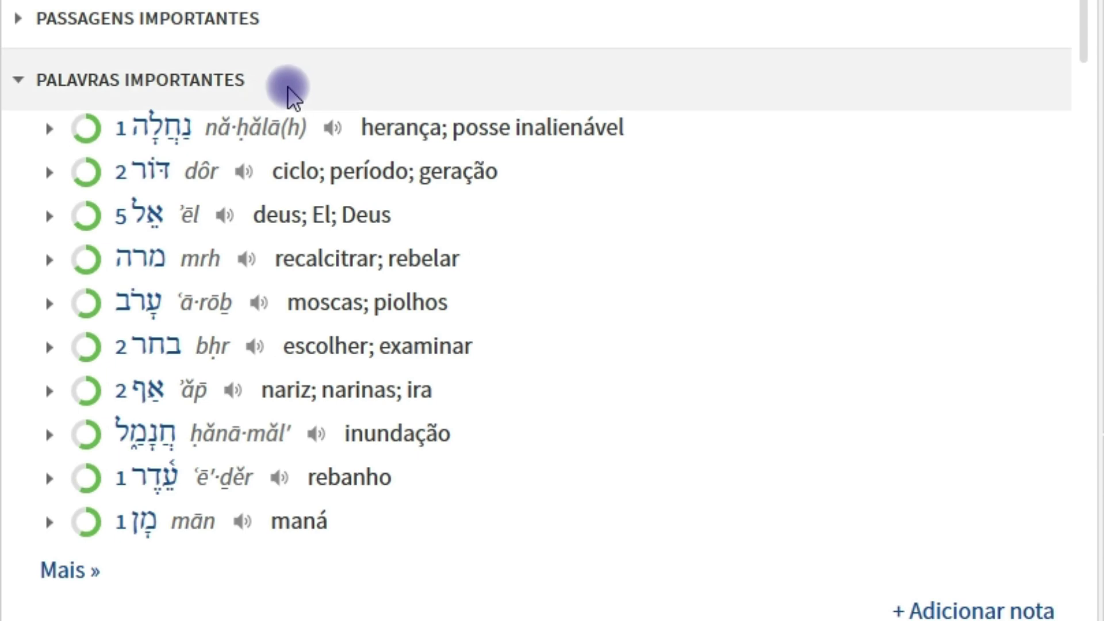
{"action": "left_click", "coordinate": [288, 92]}
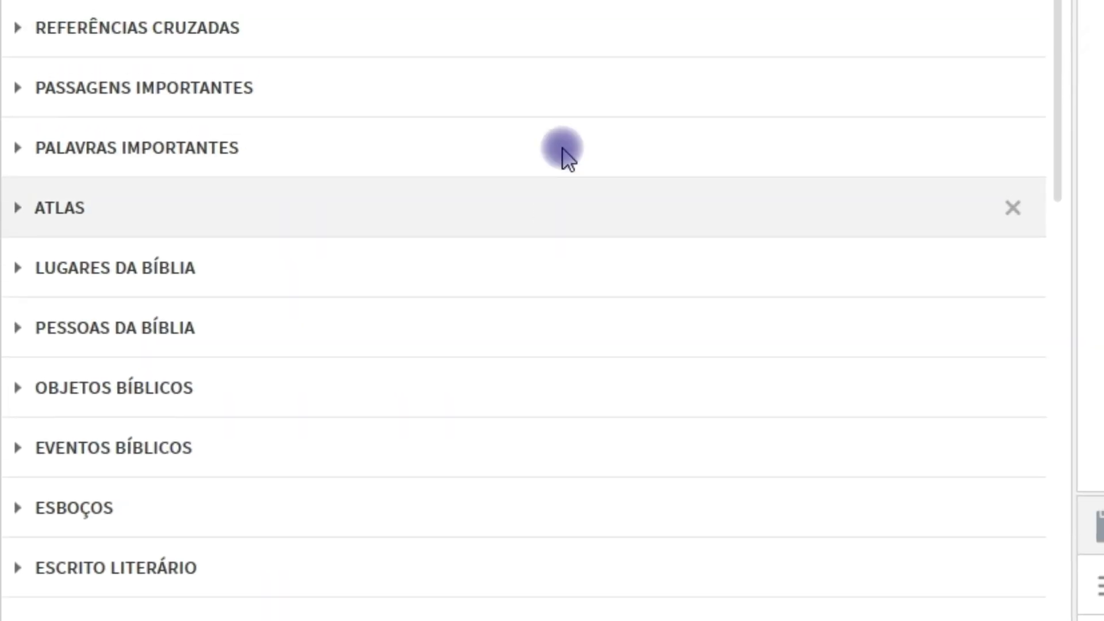
{"action": "scroll", "coordinate": [567, 158], "scroll_direction": "up", "scroll_amount": 7}
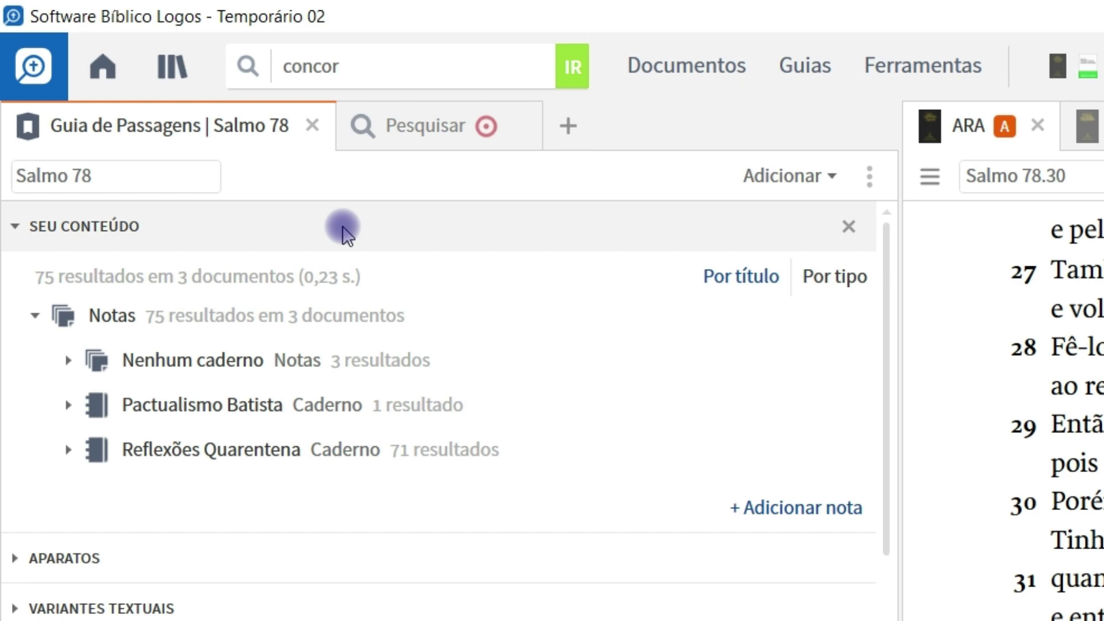
{"action": "left_click", "coordinate": [347, 234]}
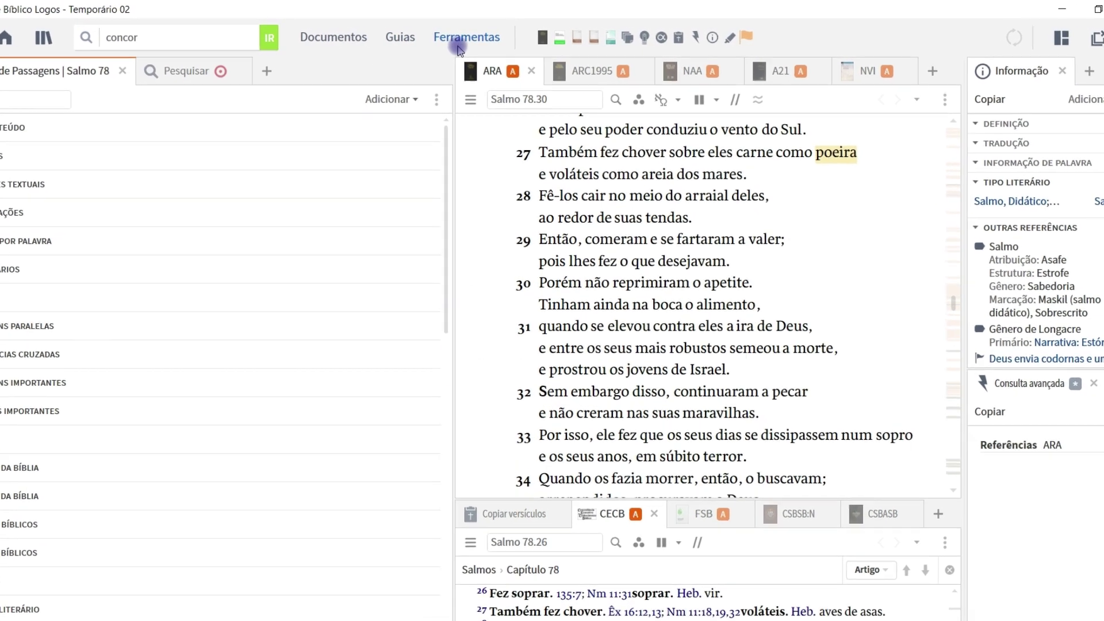
Browse the available tools and view the description of New Testament Use of the Old Testament
{"action": "left_click", "coordinate": [459, 46]}
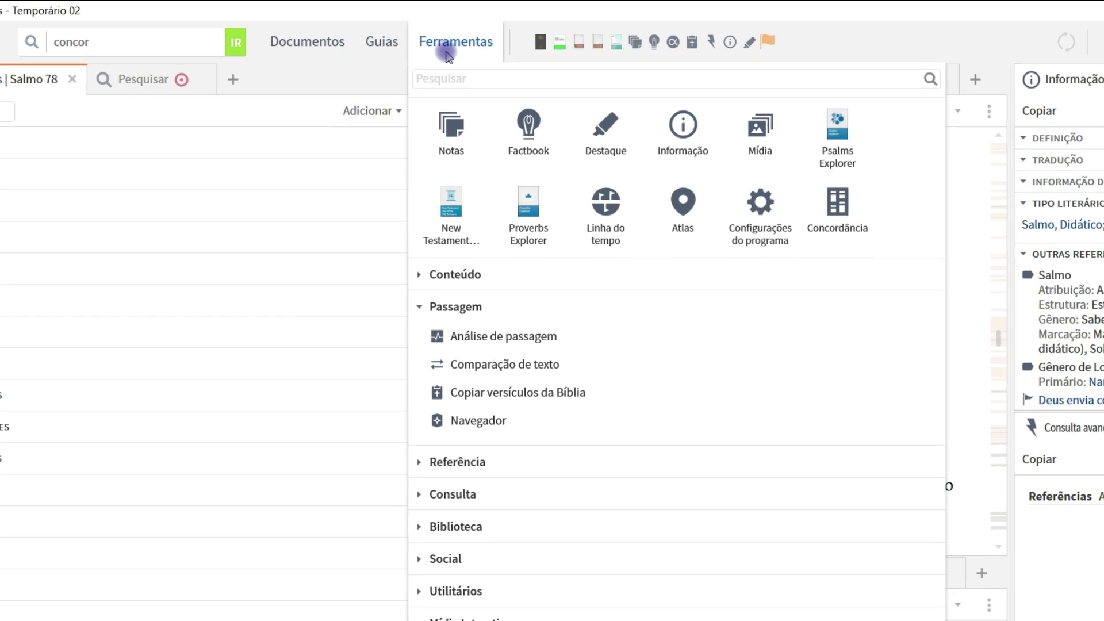
{"action": "mouse_move", "coordinate": [463, 215]}
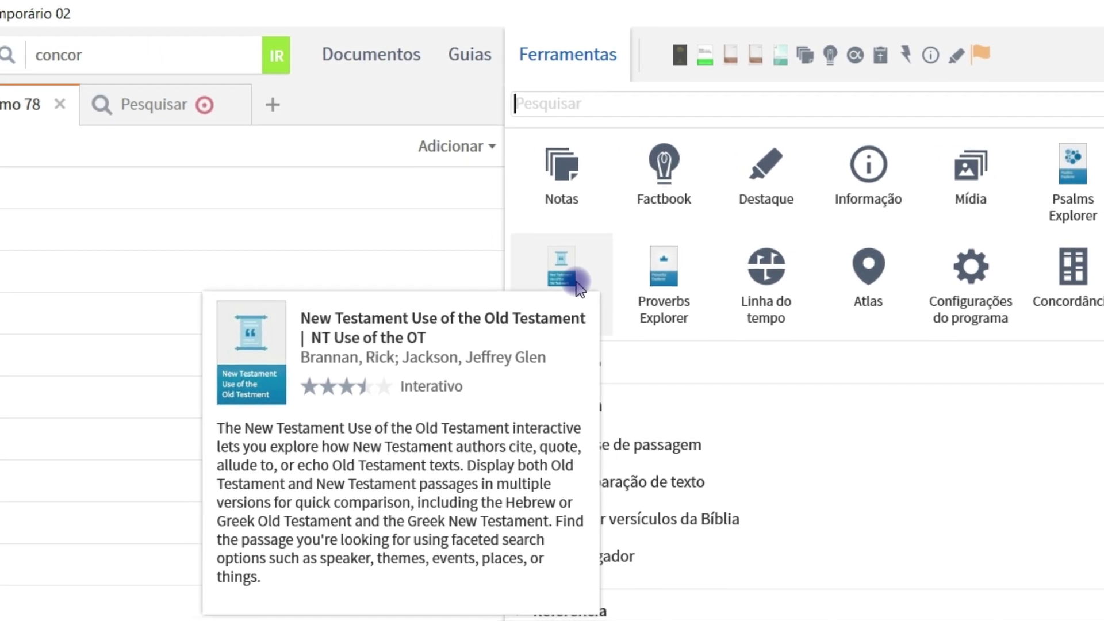
{"action": "left_click", "coordinate": [438, 92]}
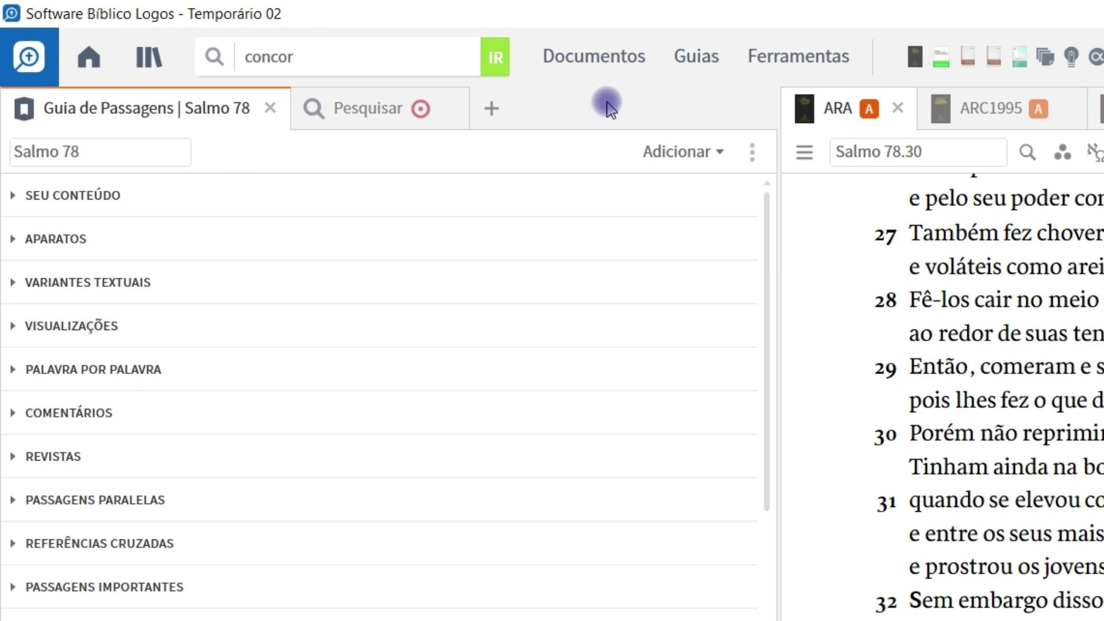
Clear the old "concor" text from the command box
{"action": "left_click", "coordinate": [388, 60]}
{"action": "key", "text": "BackSpace"}
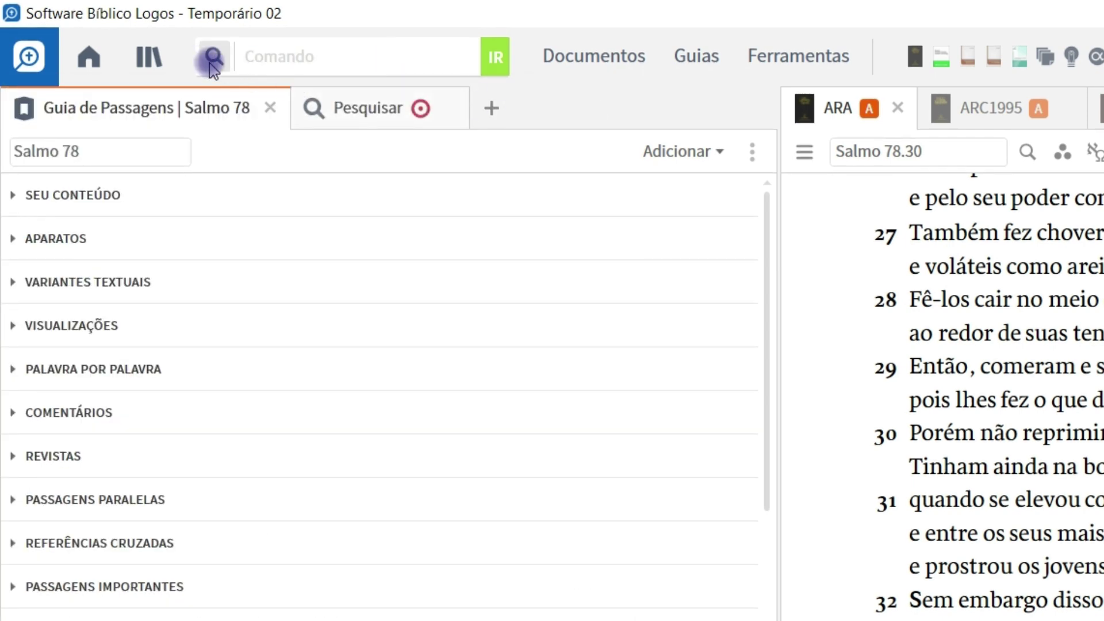
Open a new search panel in the same pane as the Guia de Passagens
{"action": "left_click_drag", "start_coordinate": [225, 59], "coordinate": [311, 106]}
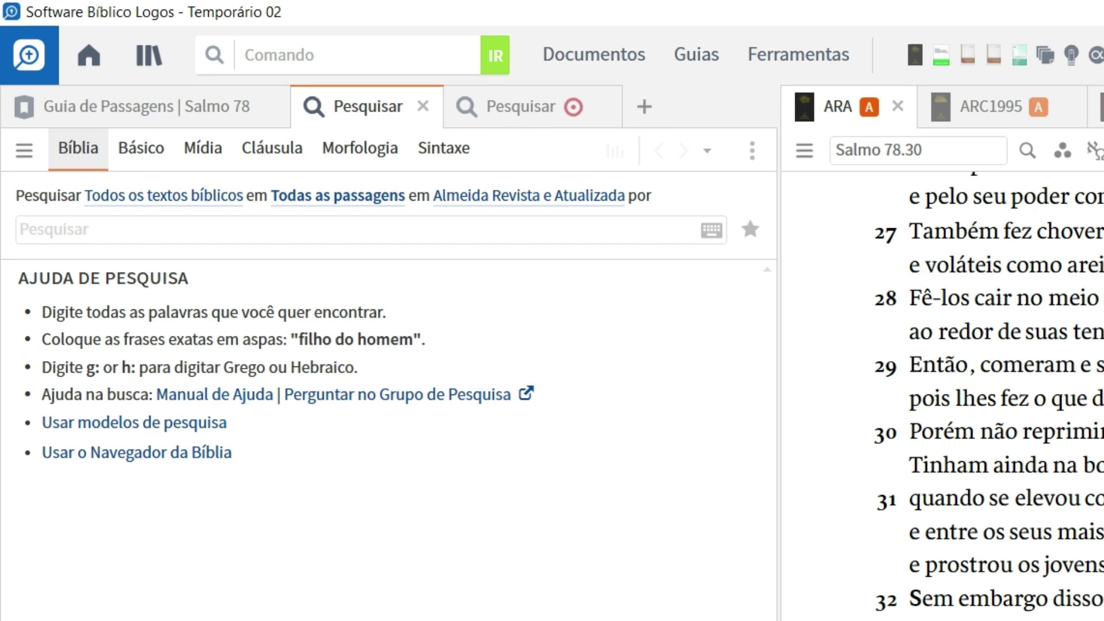
Try the search template for an Old Testament passage used by a New Testament author with Salmo 78, reviewing its relationship types
{"action": "left_click", "coordinate": [24, 151]}
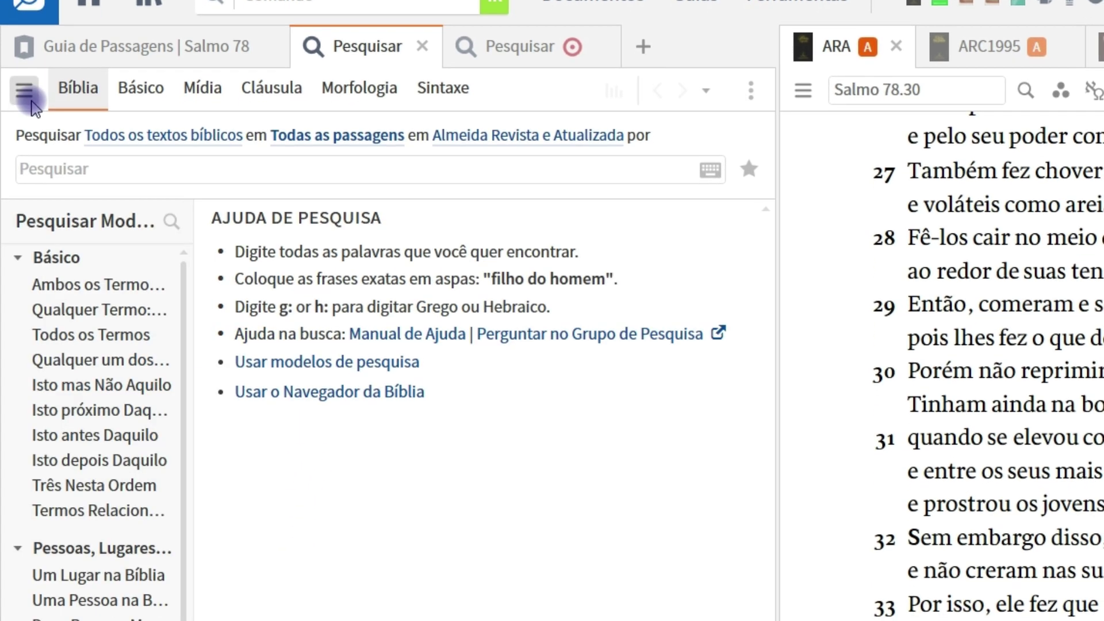
{"action": "scroll", "coordinate": [98, 596], "scroll_direction": "down", "scroll_amount": 3}
{"action": "scroll", "coordinate": [96, 526], "scroll_direction": "down", "scroll_amount": 3}
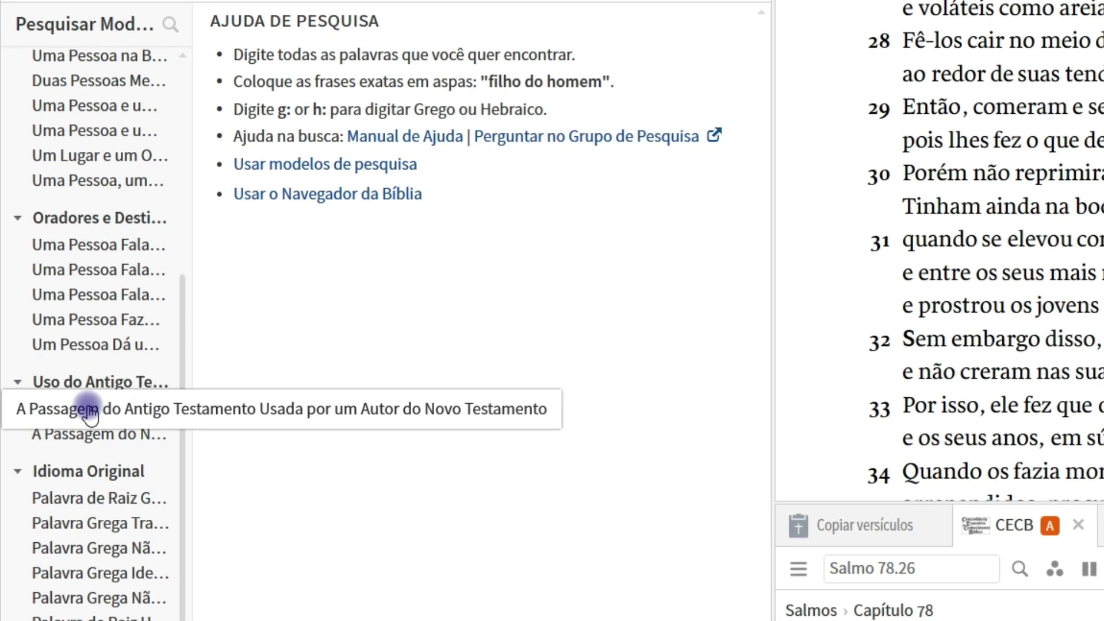
{"action": "left_click", "coordinate": [74, 412]}
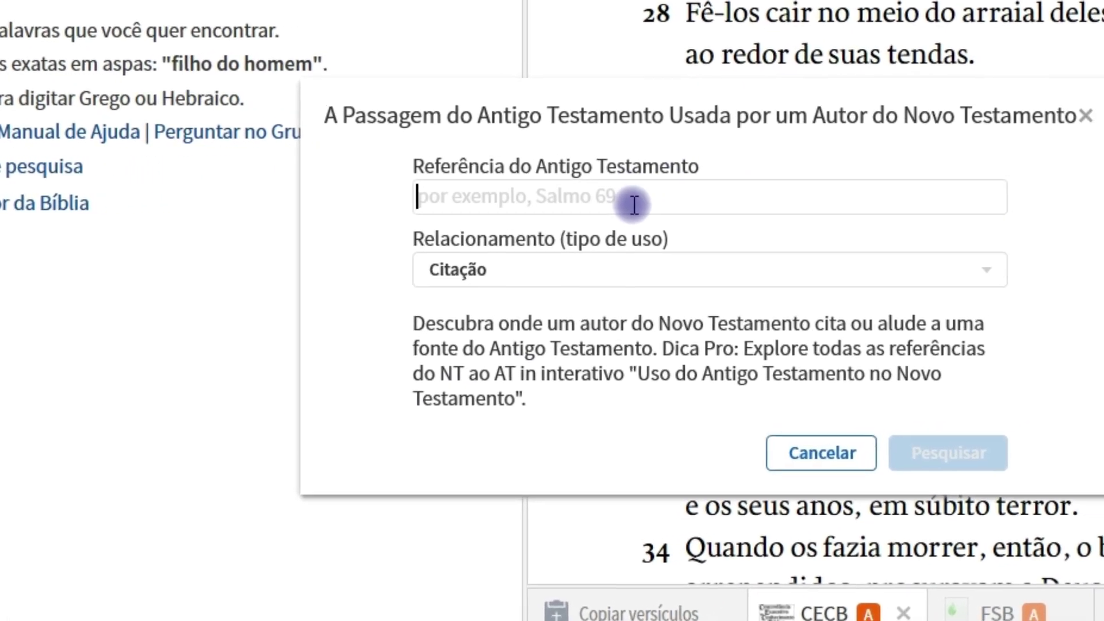
{"action": "type", "text": "sl 78"}
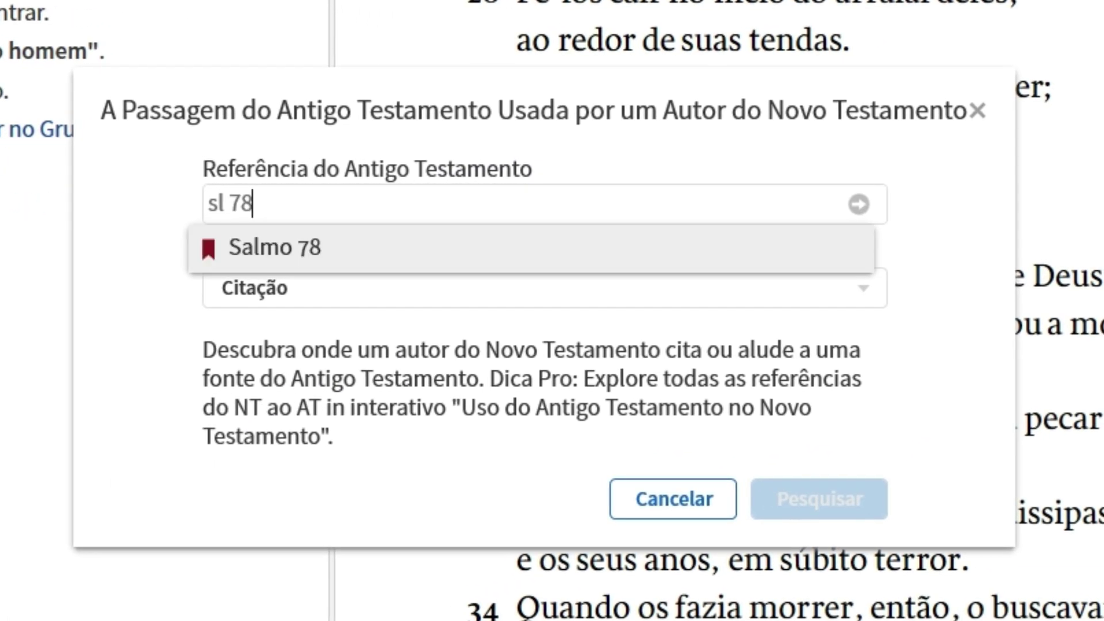
{"action": "left_click", "coordinate": [318, 249]}
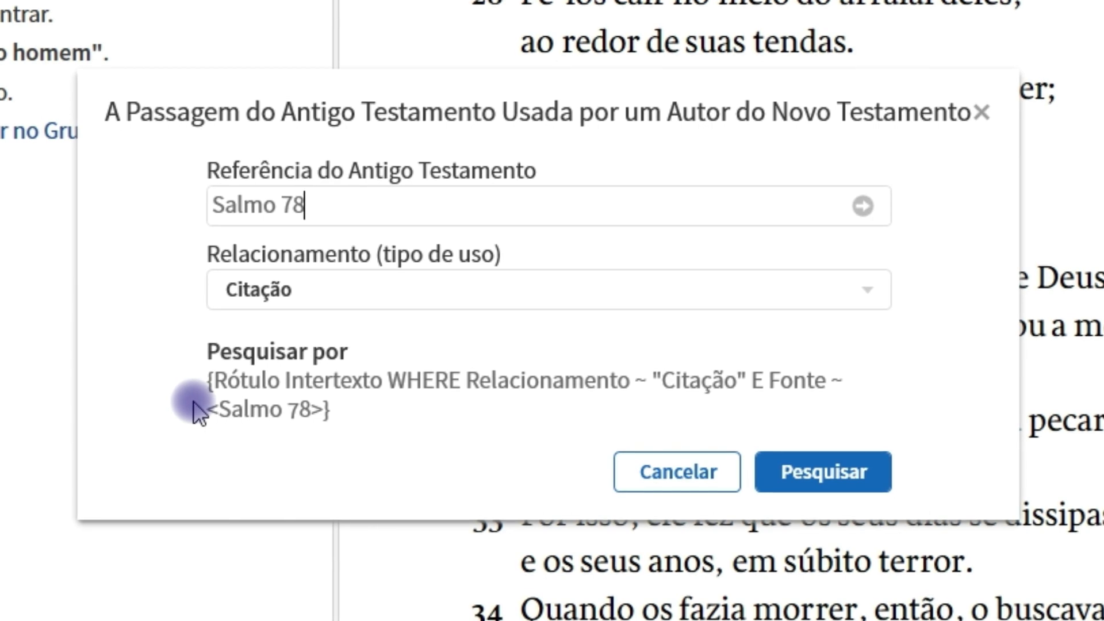
{"action": "left_click", "coordinate": [348, 300]}
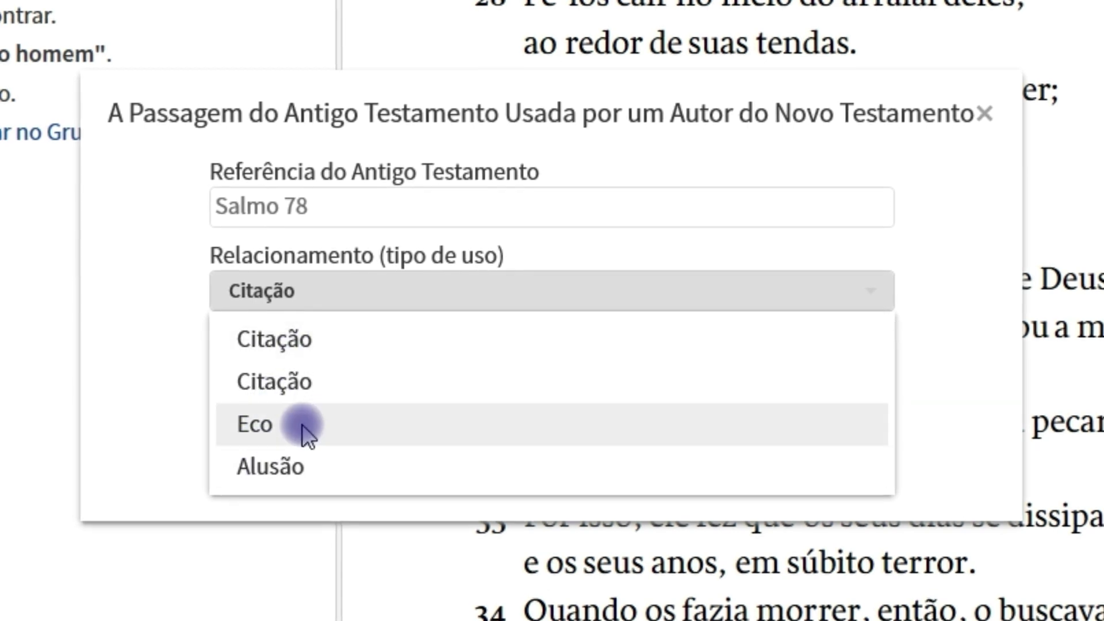
{"action": "left_click", "coordinate": [133, 385]}
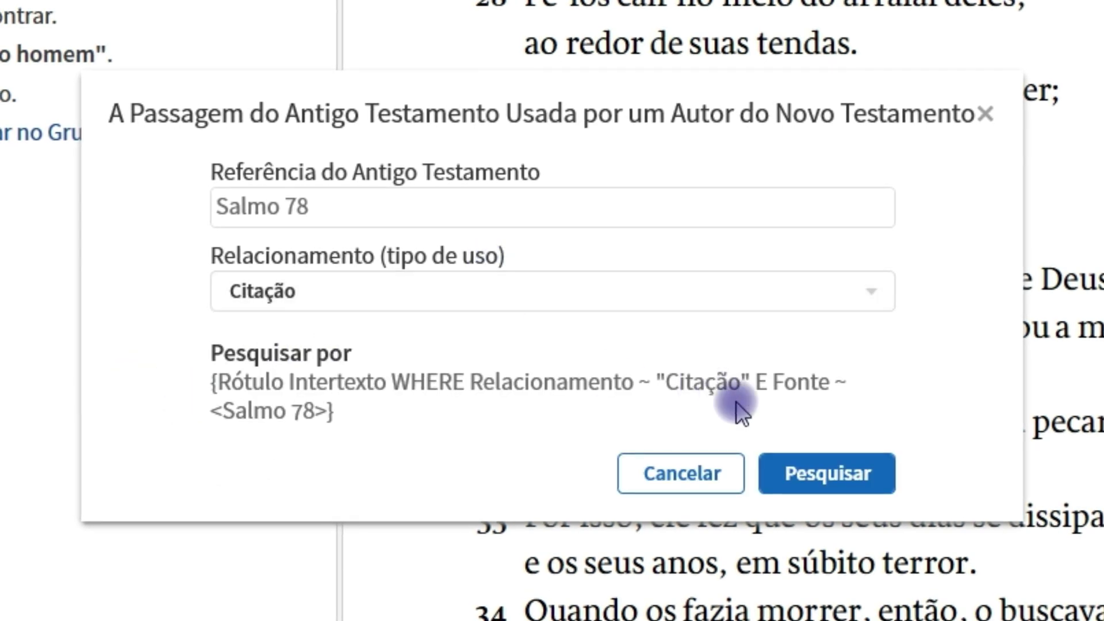
{"action": "left_click", "coordinate": [729, 473]}
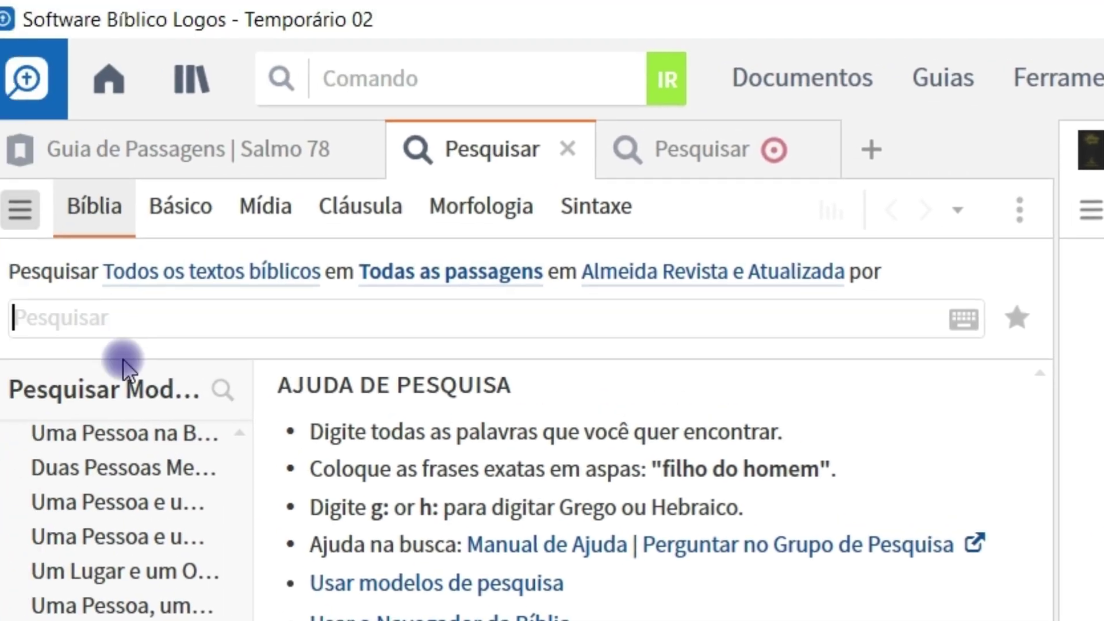
{"action": "left_click", "coordinate": [22, 211]}
Begin the Bible search query with the expression {Label Intertext WHERE Source}, leaving the closing brace last
{"action": "left_click", "coordinate": [143, 318]}
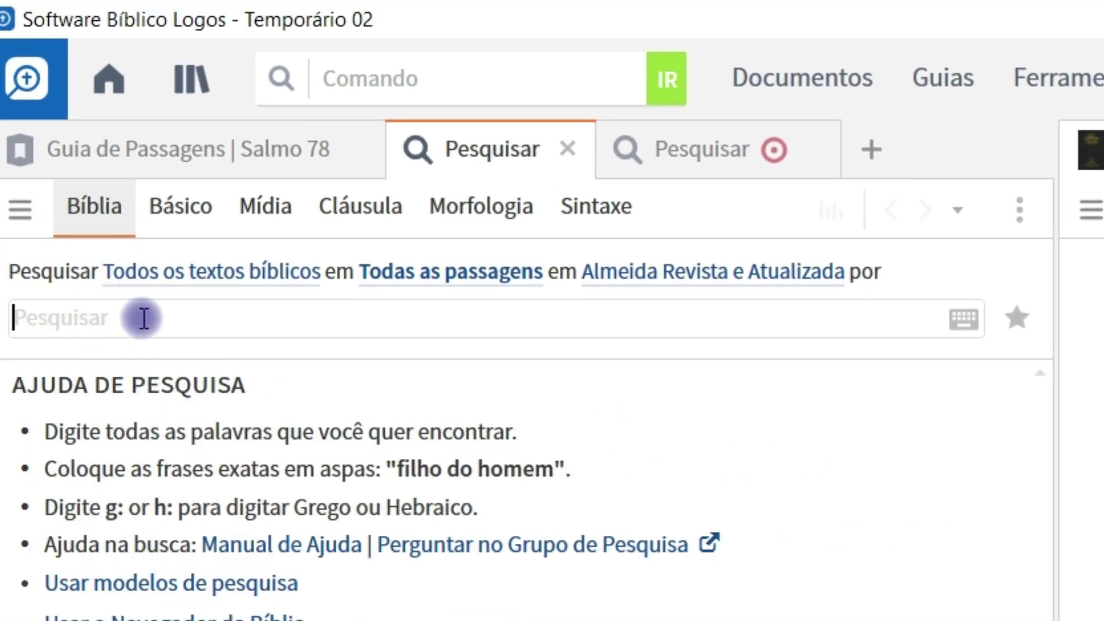
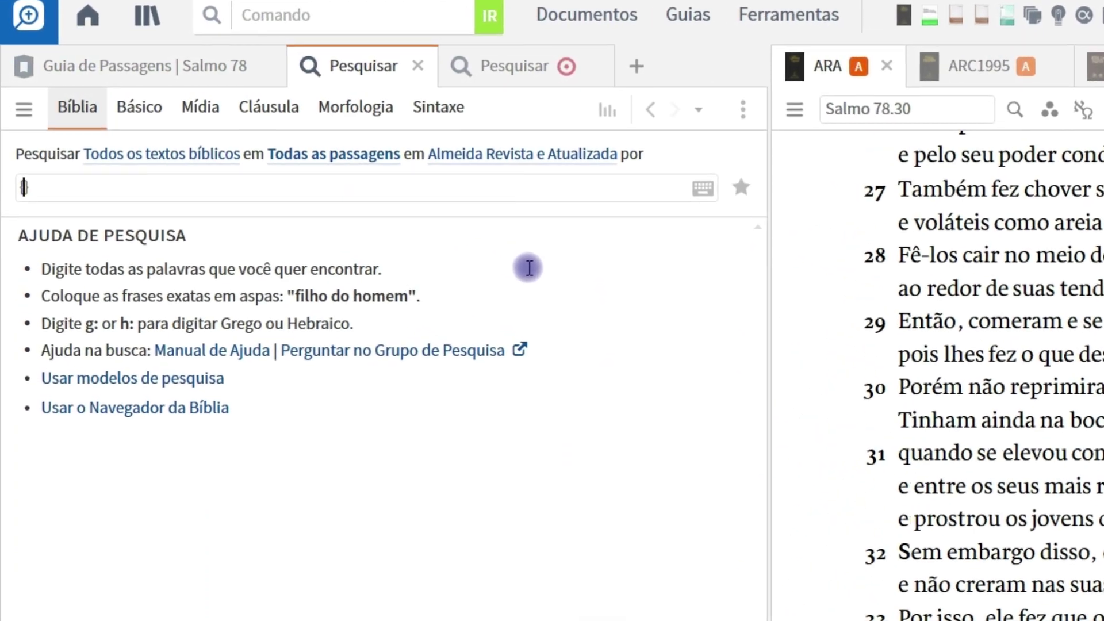
{"action": "type", "text": "Label"}
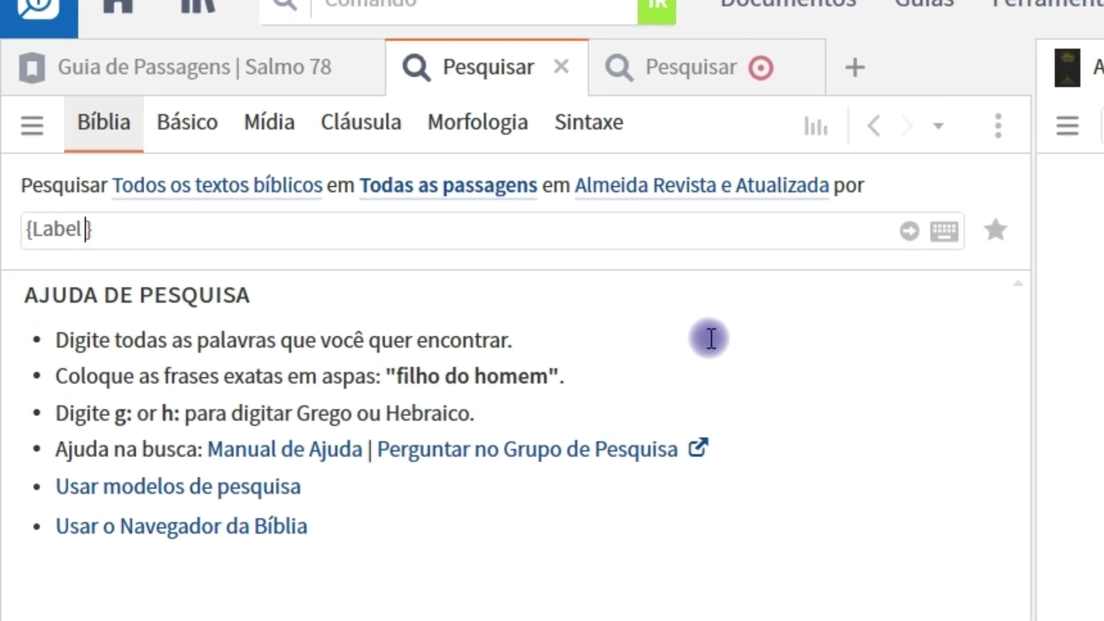
{"action": "type", "text": " Intertex"}
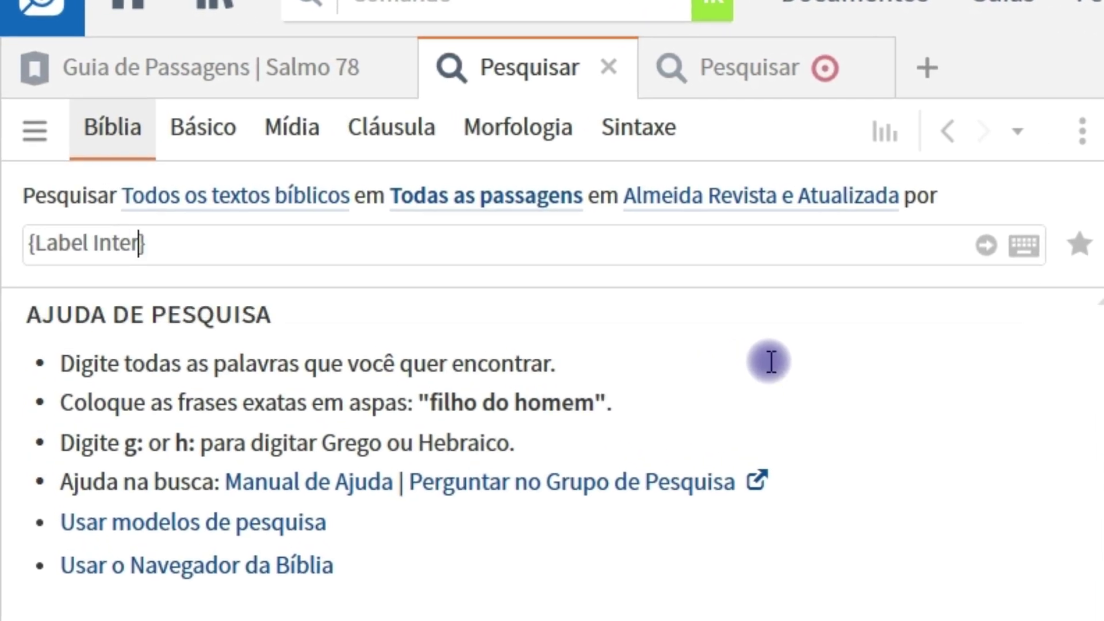
{"action": "type", "text": "t"}
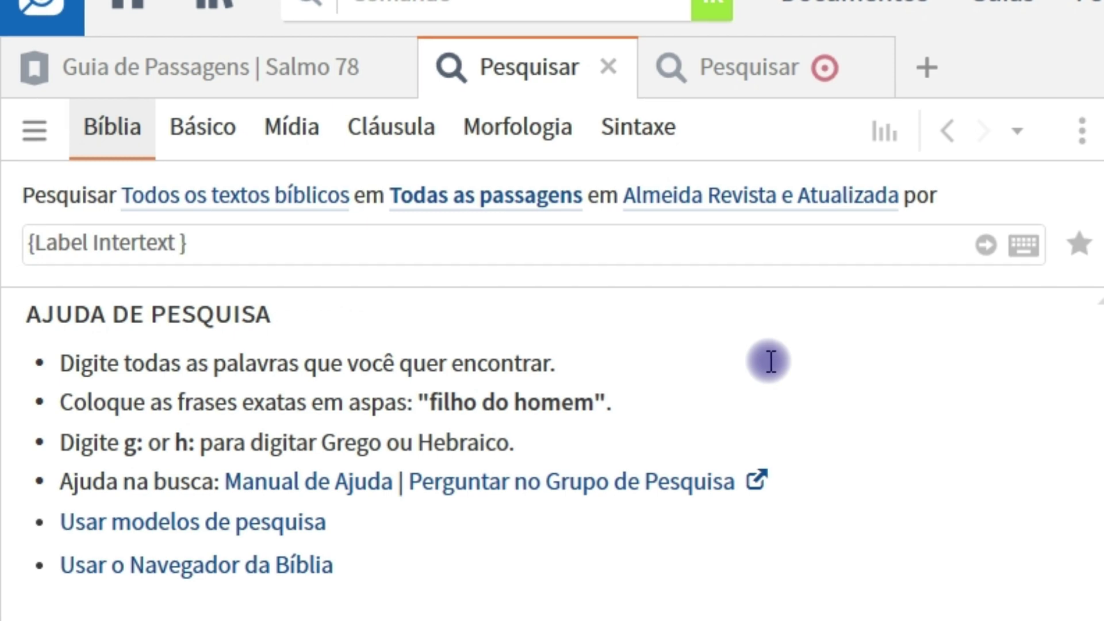
{"action": "key", "text": "BackSpace"}
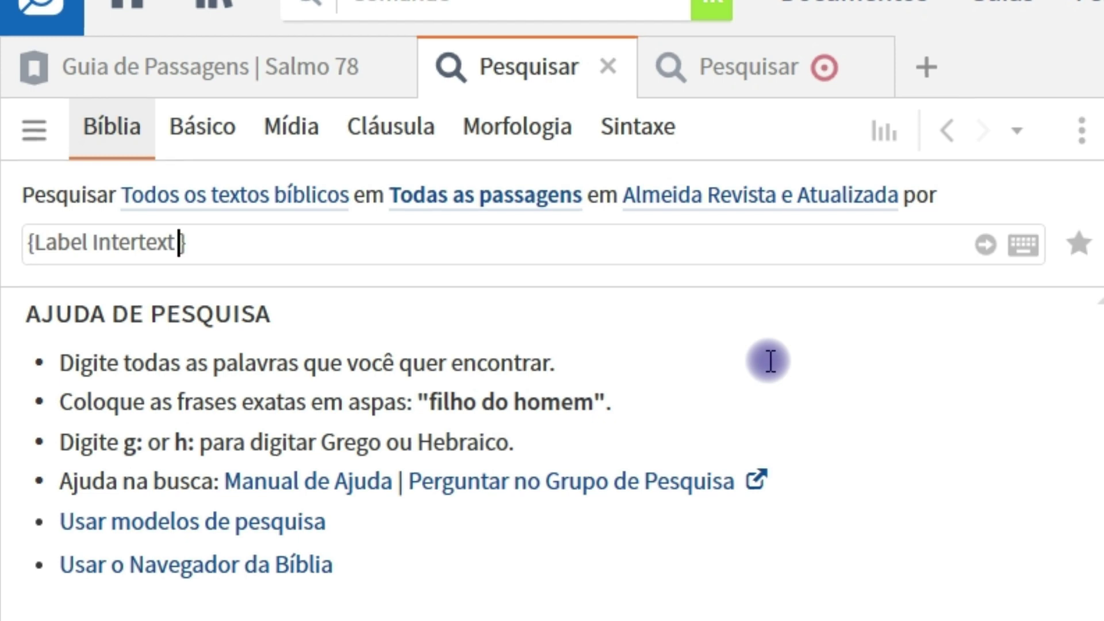
{"action": "type", "text": "WHERE"}
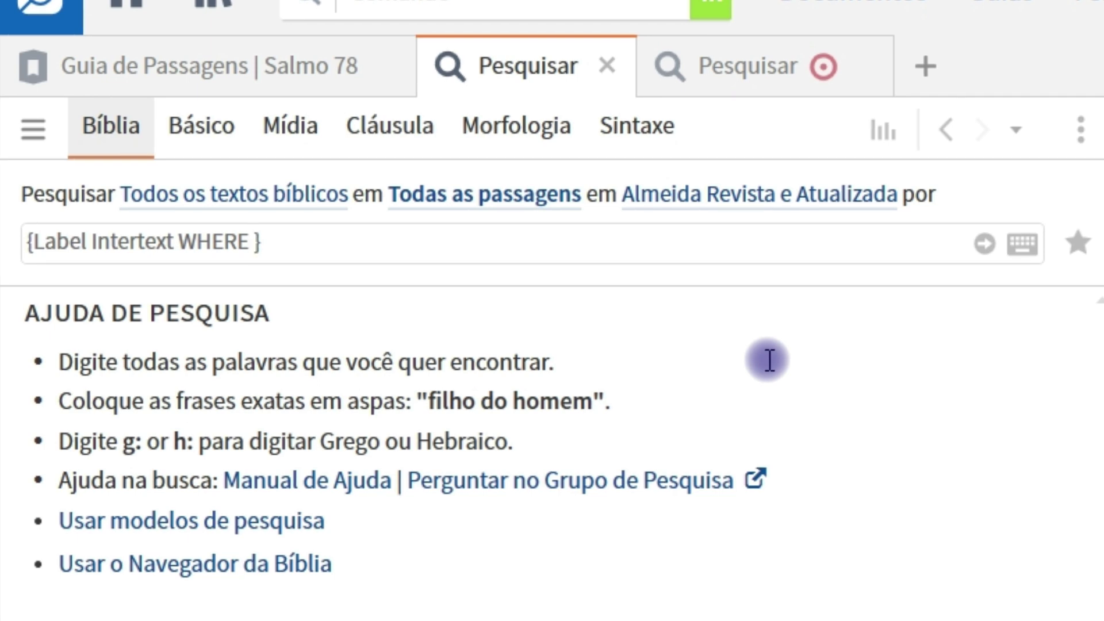
{"action": "type", "text": "Sou"}
{"action": "type", "text": "ce"}
{"action": "key", "text": "Left"}
{"action": "key", "text": "Left"}
{"action": "type", "text": "r"}
{"action": "key", "text": "Right"}
{"action": "key", "text": "Right"}
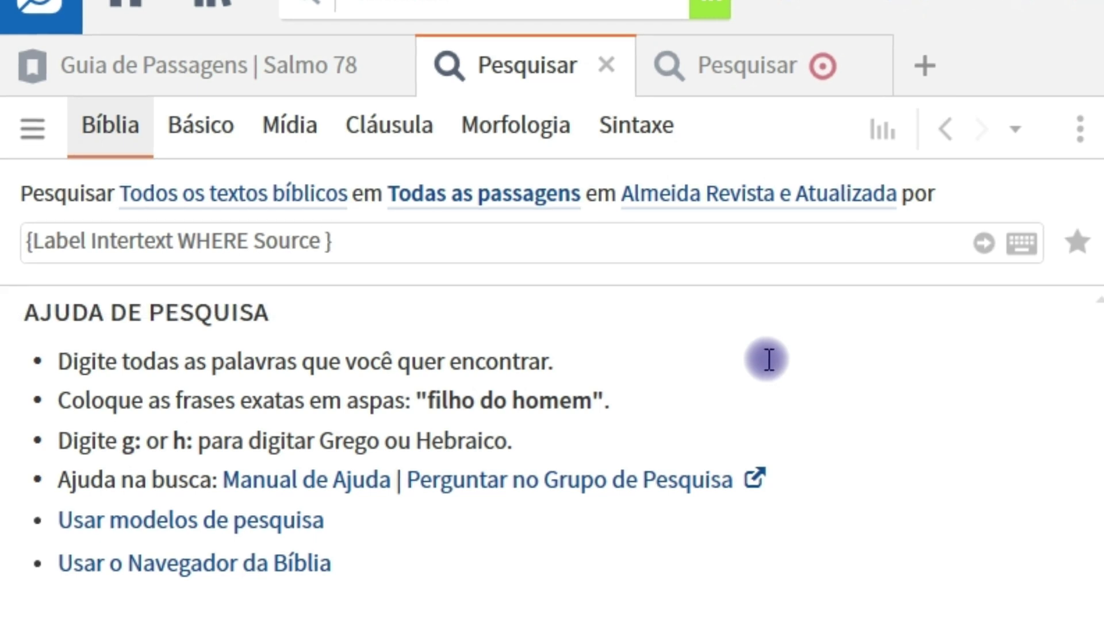
Complete the query as {Label Intertext WHERE Source ~ <Salmo 78>} and run the search in Almeida Revista e Atualizada
{"action": "type", "text": "~ "}
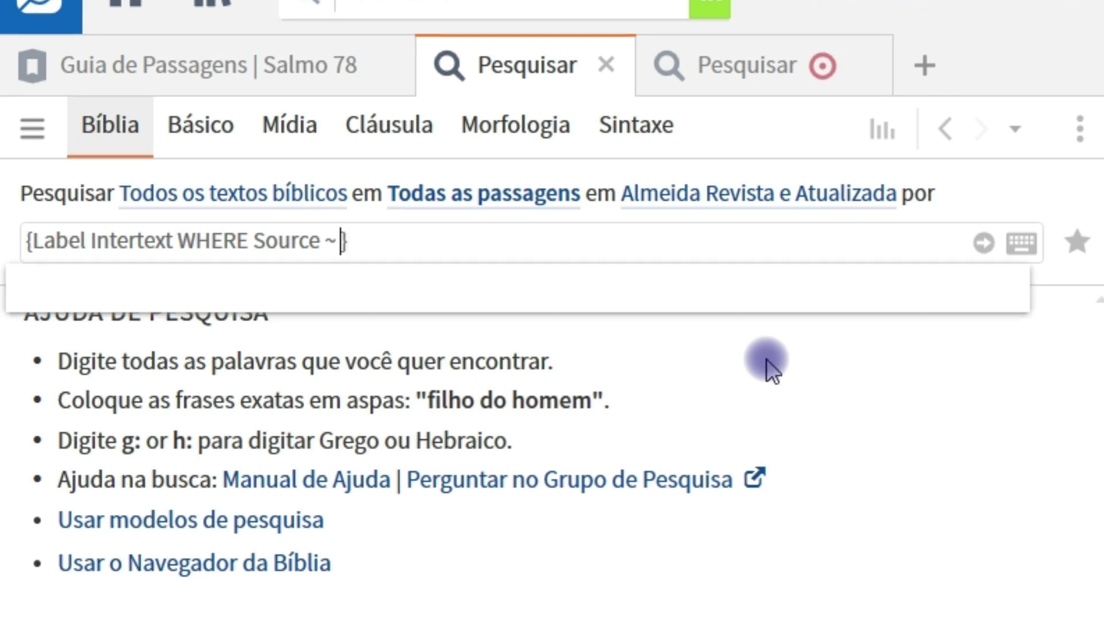
{"action": "type", "text": "<>"}
{"action": "key", "text": "Left"}
{"action": "type", "text": "S"}
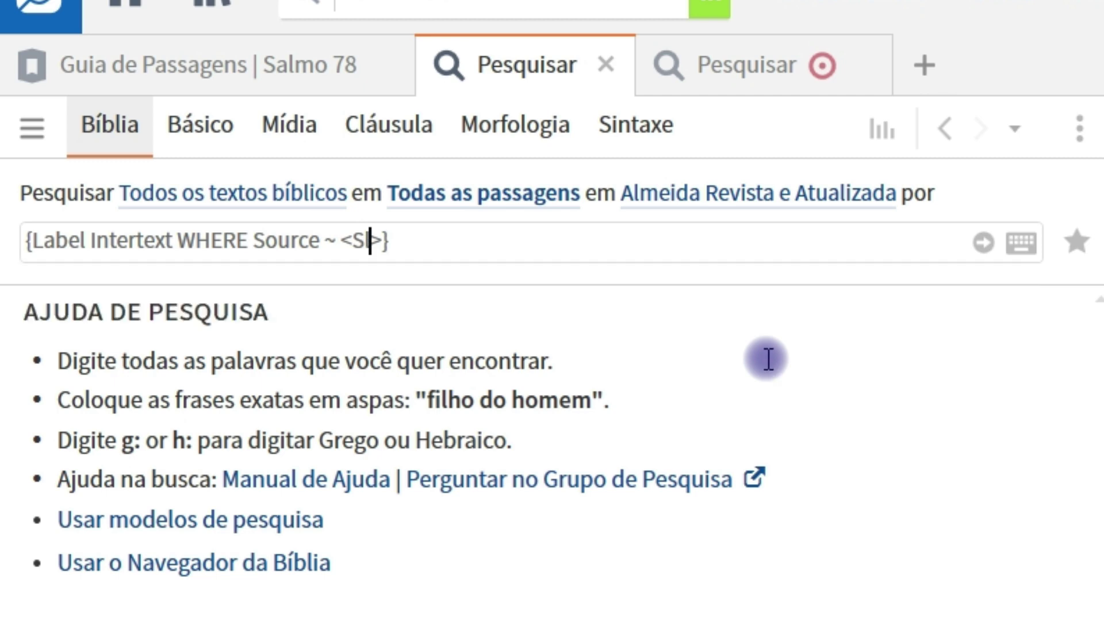
{"action": "type", "text": "am"}
{"action": "key", "text": "BackSpace"}
{"action": "type", "text": "lmo 78"}
{"action": "key", "text": "End"}
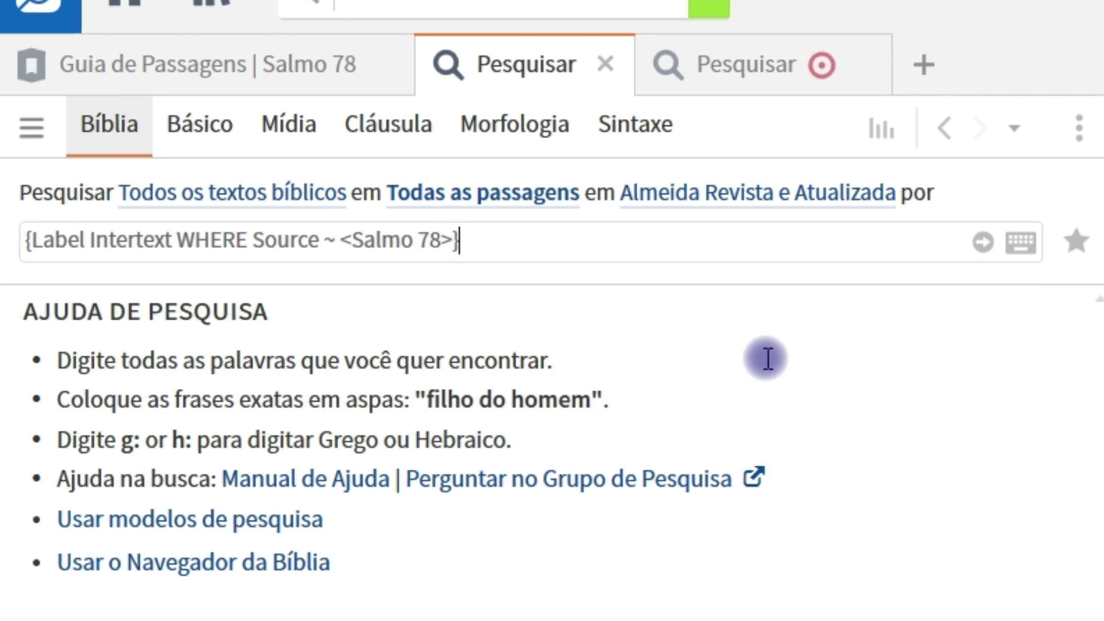
{"action": "key", "text": "Return"}
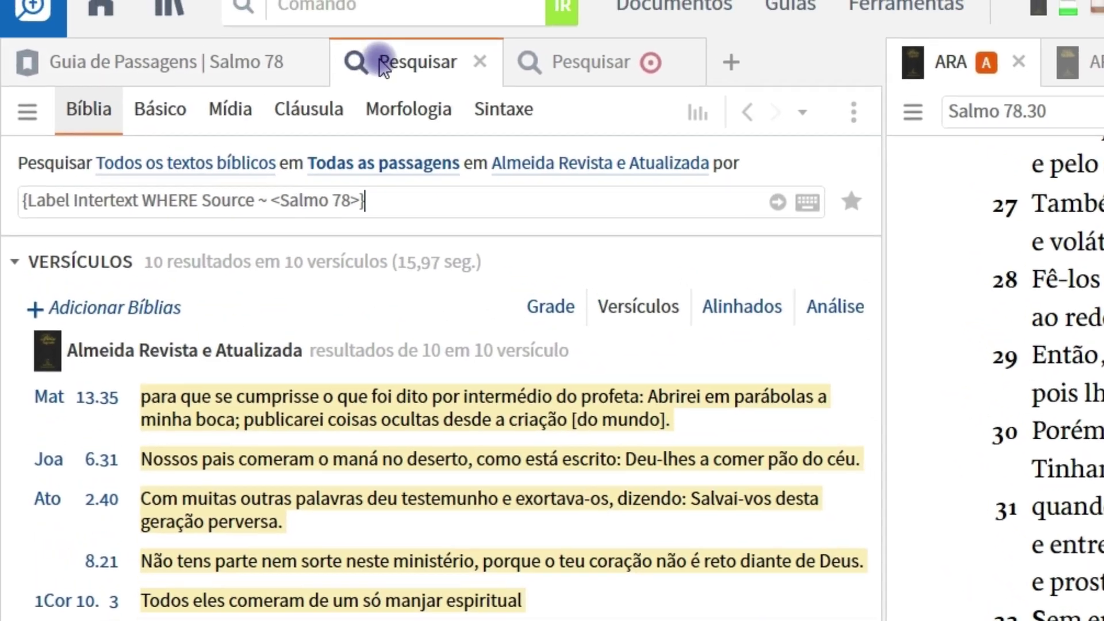
Place the intertext search panel before the Guia de Passagens and rerun its query with the source <Salmo 79>
{"action": "left_click_drag", "start_coordinate": [382, 65], "coordinate": [44, 62]}
{"action": "left_click_drag", "start_coordinate": [46, 138], "coordinate": [38, 139]}
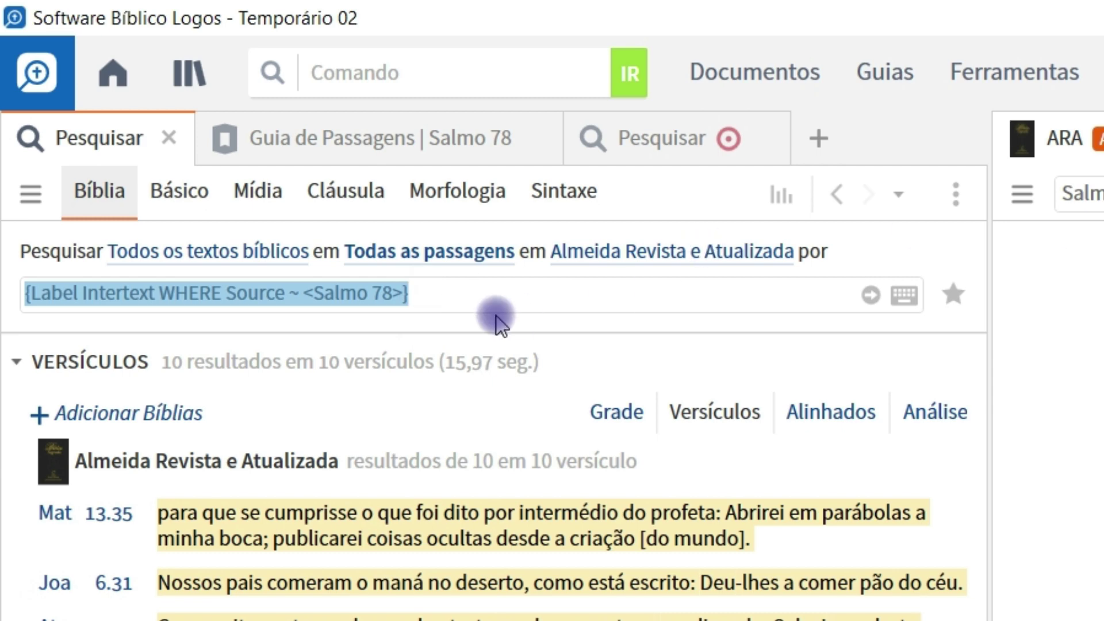
{"action": "left_click", "coordinate": [393, 294]}
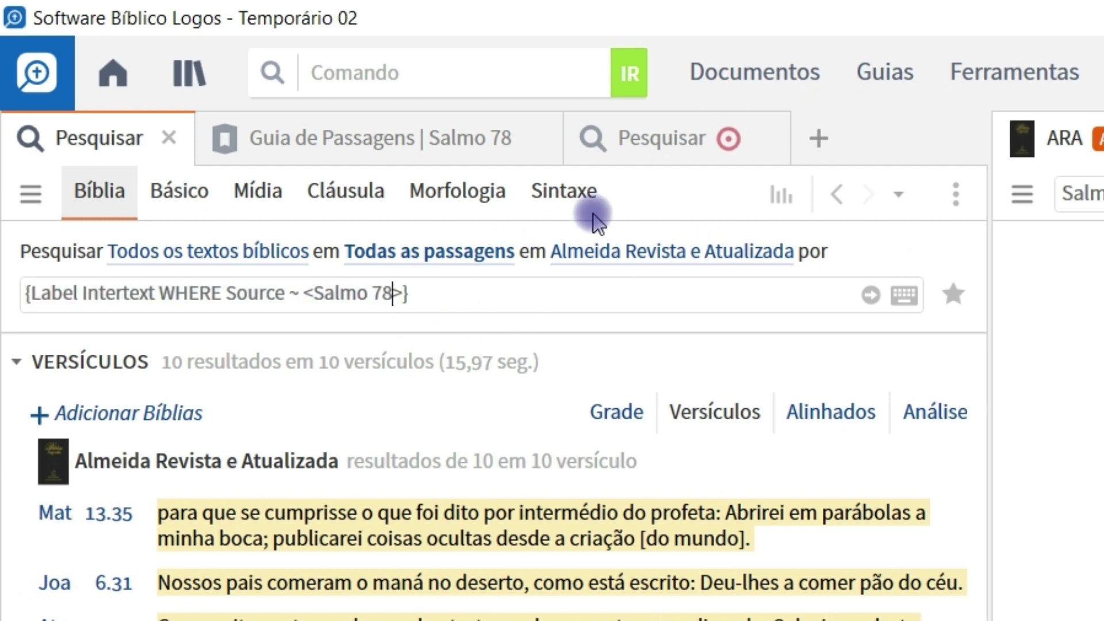
{"action": "type", "text": "9"}
{"action": "key", "text": "Left"}
{"action": "key", "text": "BackSpace"}
{"action": "key", "text": "Return"}
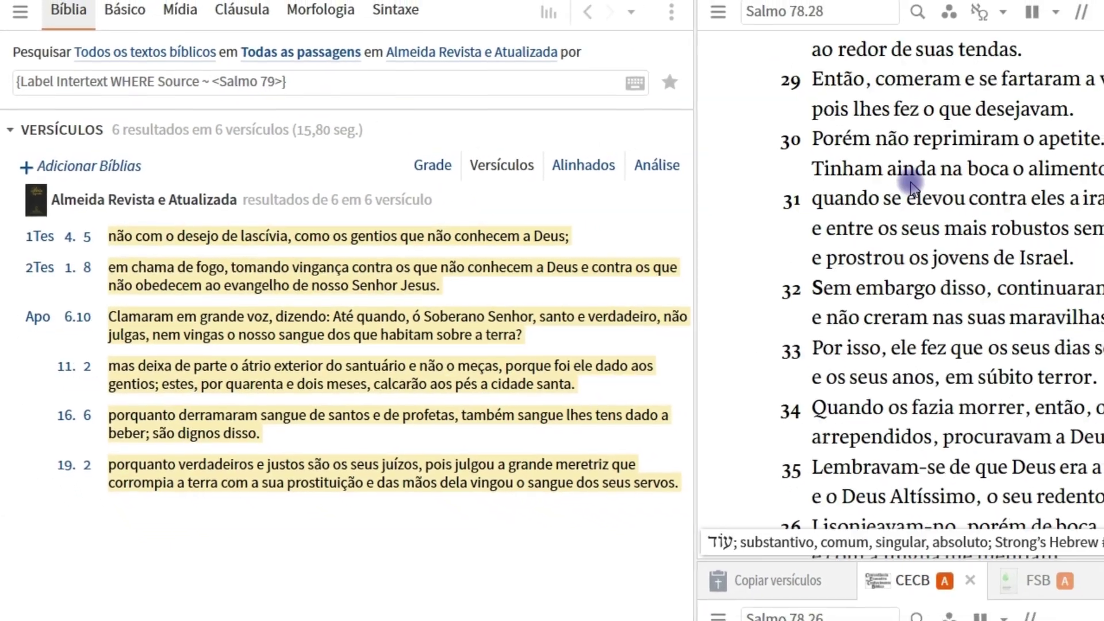
Read through Salmo 79 in the ARA Bible and preview the 1Tessalonicenses 4.5 search result
{"action": "scroll", "coordinate": [912, 185], "scroll_direction": "down", "scroll_amount": 15}
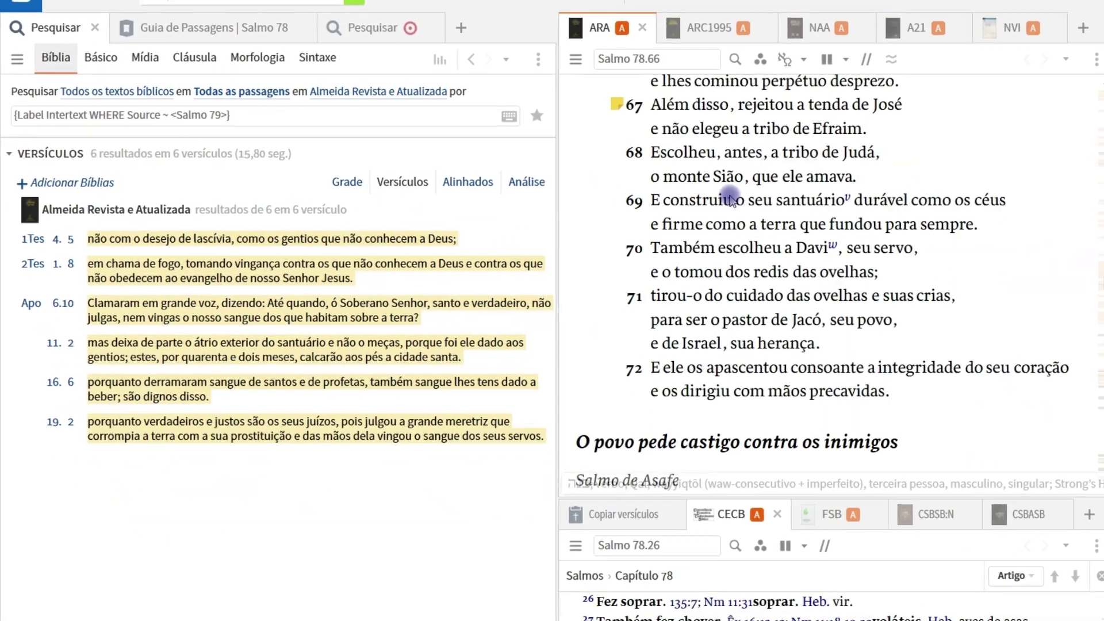
{"action": "scroll", "coordinate": [730, 199], "scroll_direction": "down", "scroll_amount": 10}
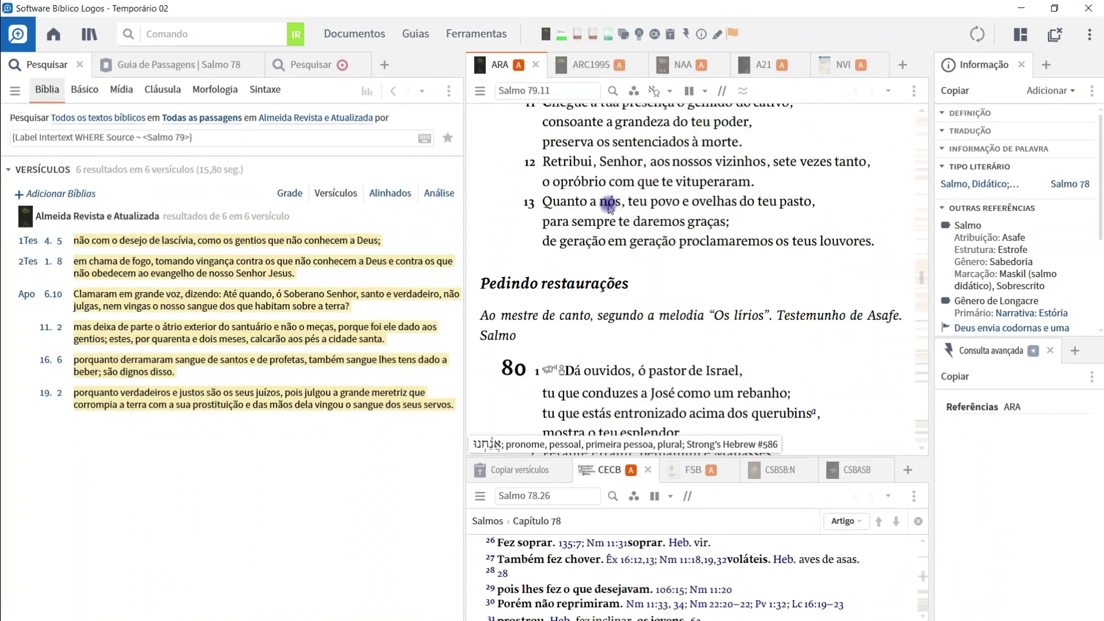
{"action": "mouse_move", "coordinate": [34, 246]}
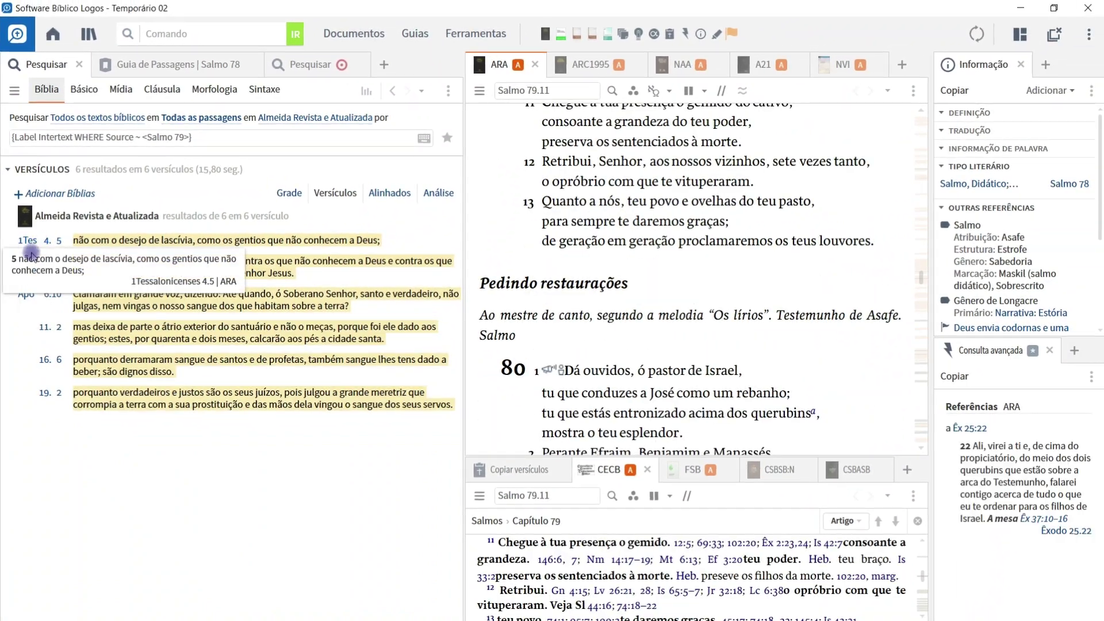
{"action": "mouse_move", "coordinate": [45, 307]}
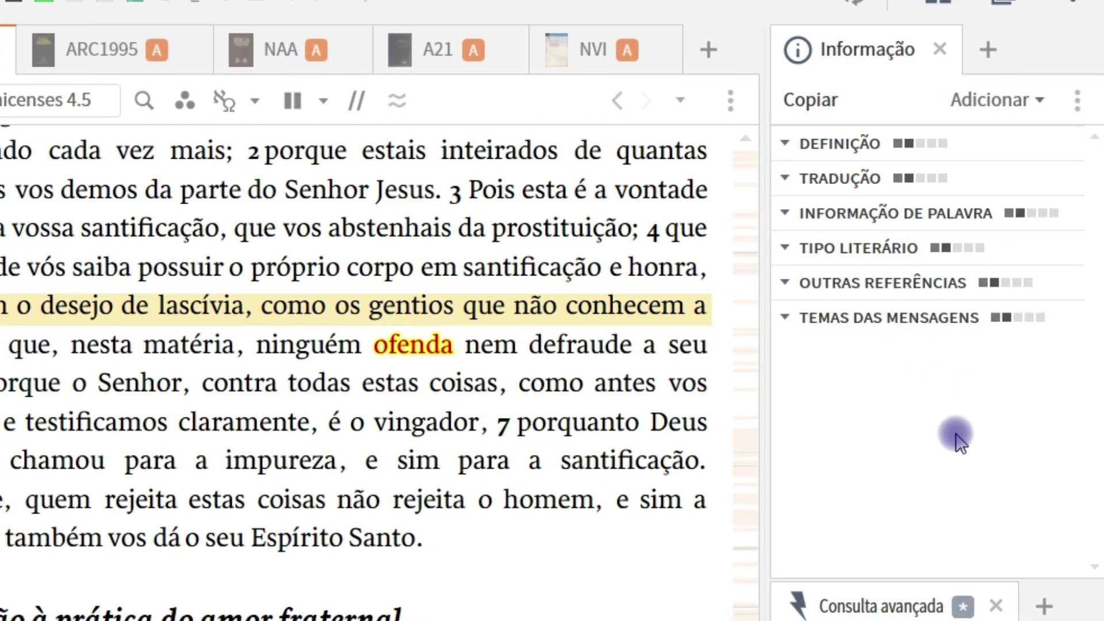
Examine the Informação panel for 1Tessalonicenses 4.5, from Informação de Palavra and Tipo Literário through the Intertextual entries in Outras Referências
{"action": "scroll", "coordinate": [958, 434], "scroll_direction": "down", "scroll_amount": 10}
{"action": "scroll", "coordinate": [976, 429], "scroll_direction": "down", "scroll_amount": 6}
{"action": "scroll", "coordinate": [985, 415], "scroll_direction": "down", "scroll_amount": 7}
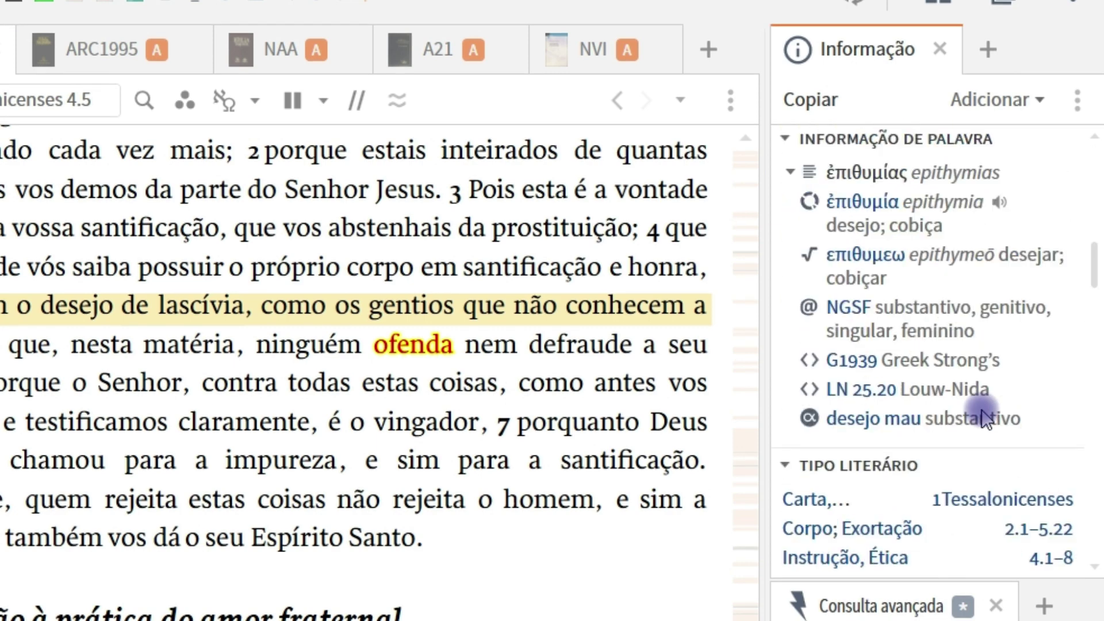
{"action": "mouse_move", "coordinate": [978, 442]}
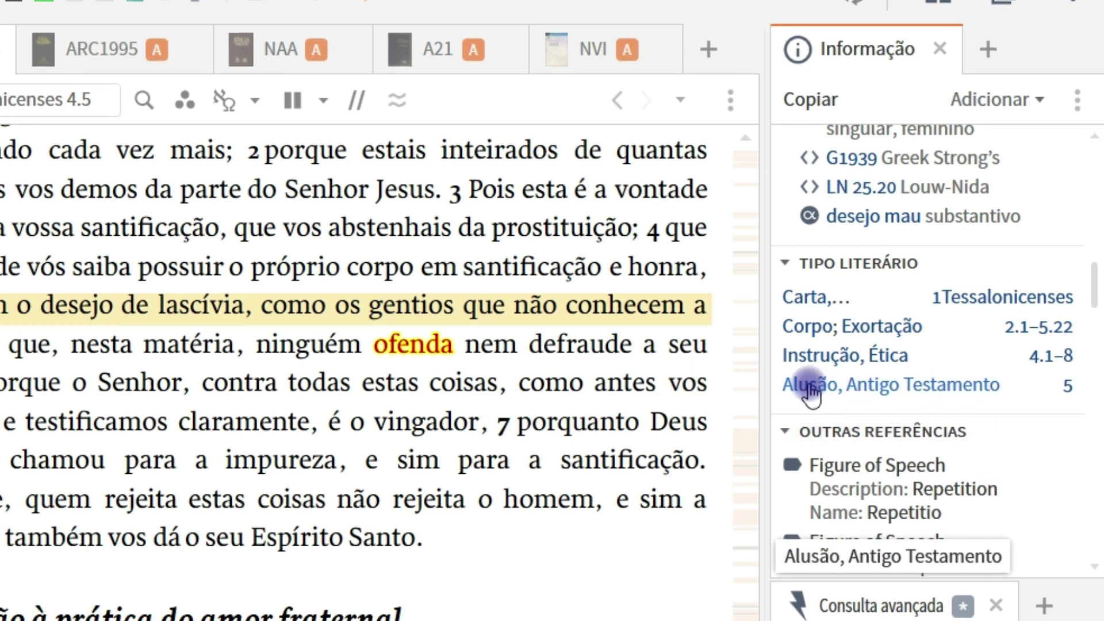
{"action": "mouse_move", "coordinate": [845, 387]}
{"action": "scroll", "coordinate": [991, 403], "scroll_direction": "down", "scroll_amount": 6}
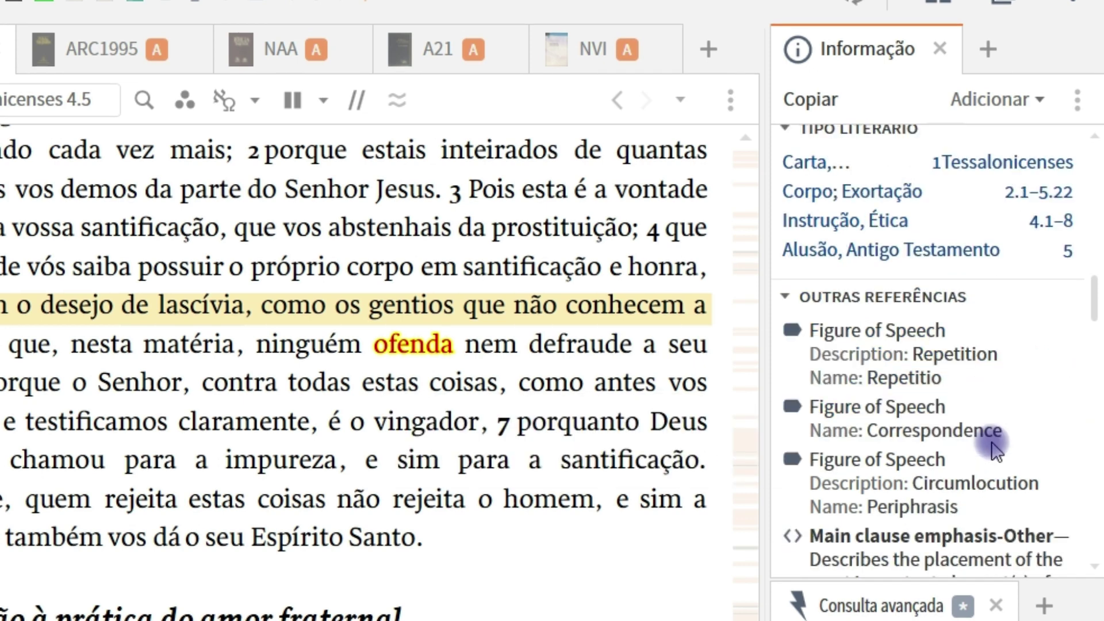
{"action": "scroll", "coordinate": [1018, 419], "scroll_direction": "down", "scroll_amount": 6}
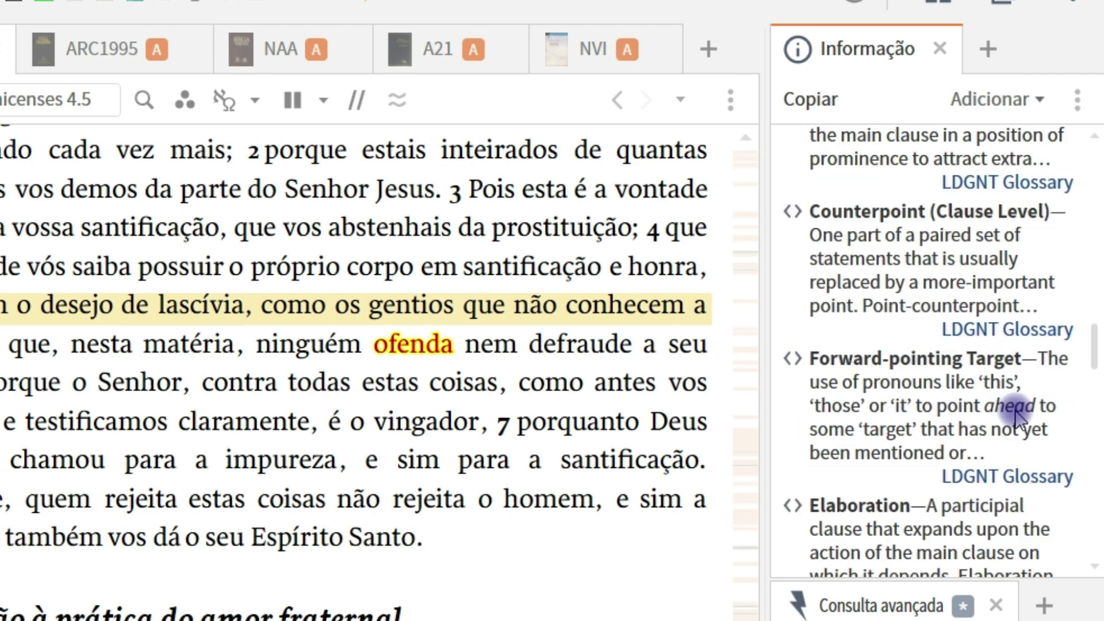
{"action": "scroll", "coordinate": [994, 418], "scroll_direction": "down", "scroll_amount": 6}
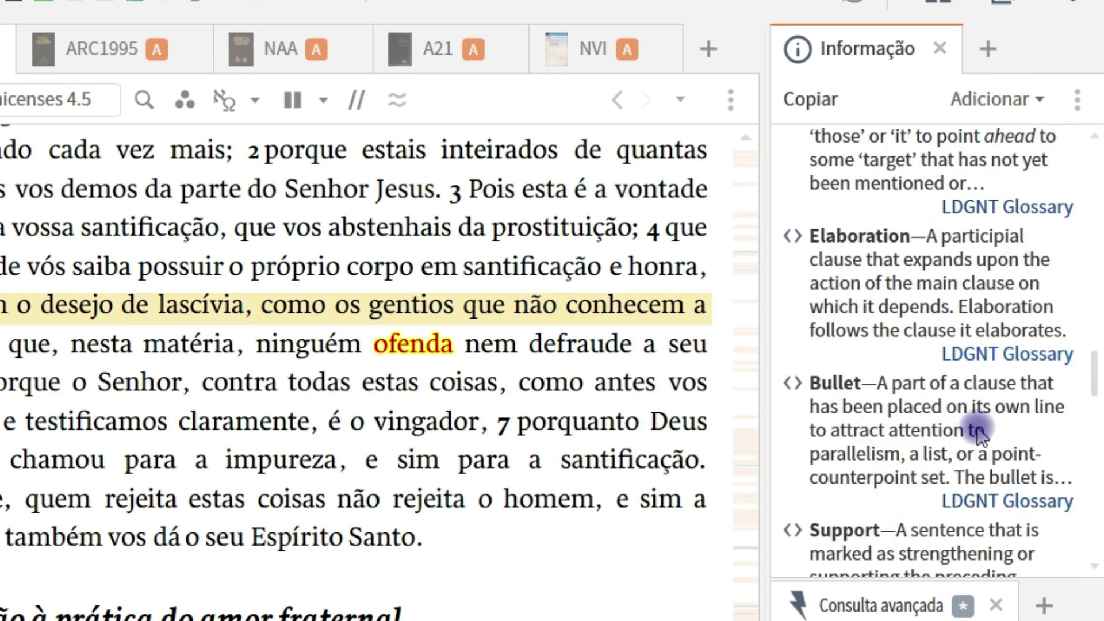
{"action": "scroll", "coordinate": [977, 429], "scroll_direction": "down", "scroll_amount": 3}
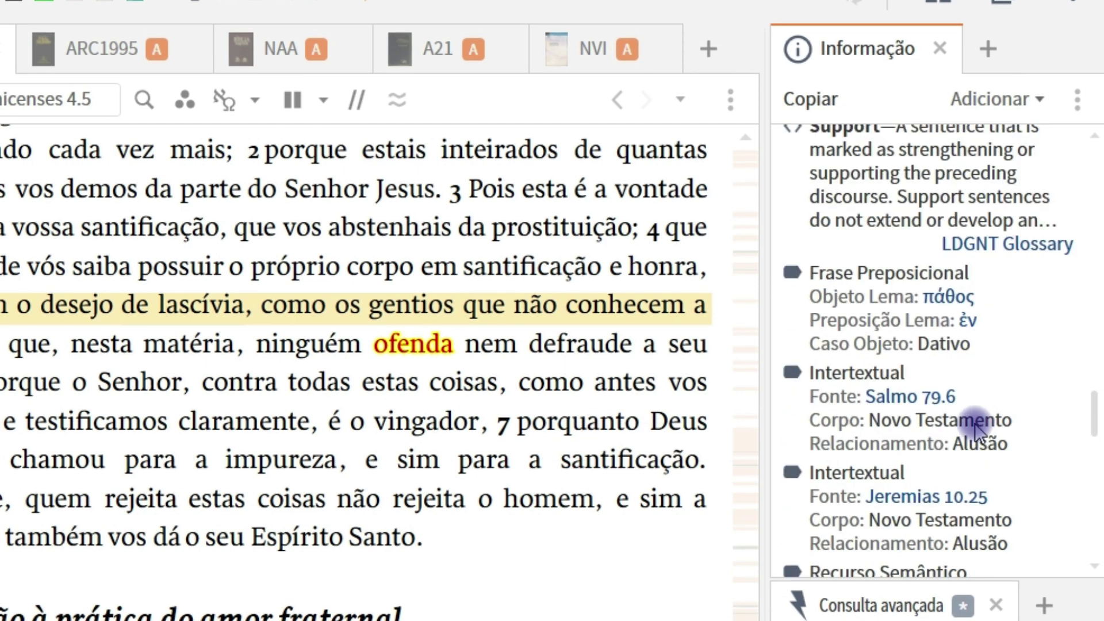
{"action": "scroll", "coordinate": [1003, 366], "scroll_direction": "down", "scroll_amount": 3}
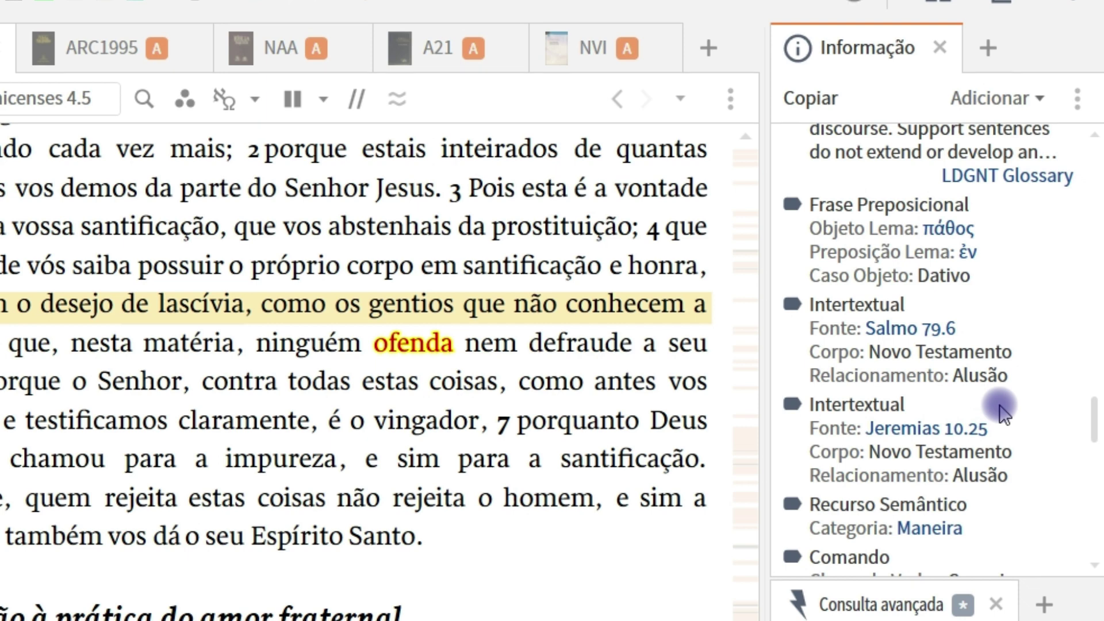
Examine the remaining Informação entries for 1Tessalonicenses 4.5, from Intertextual and Recurso Semântico through Comando, Acento and Sílaba
{"action": "scroll", "coordinate": [999, 409], "scroll_direction": "down", "scroll_amount": 3}
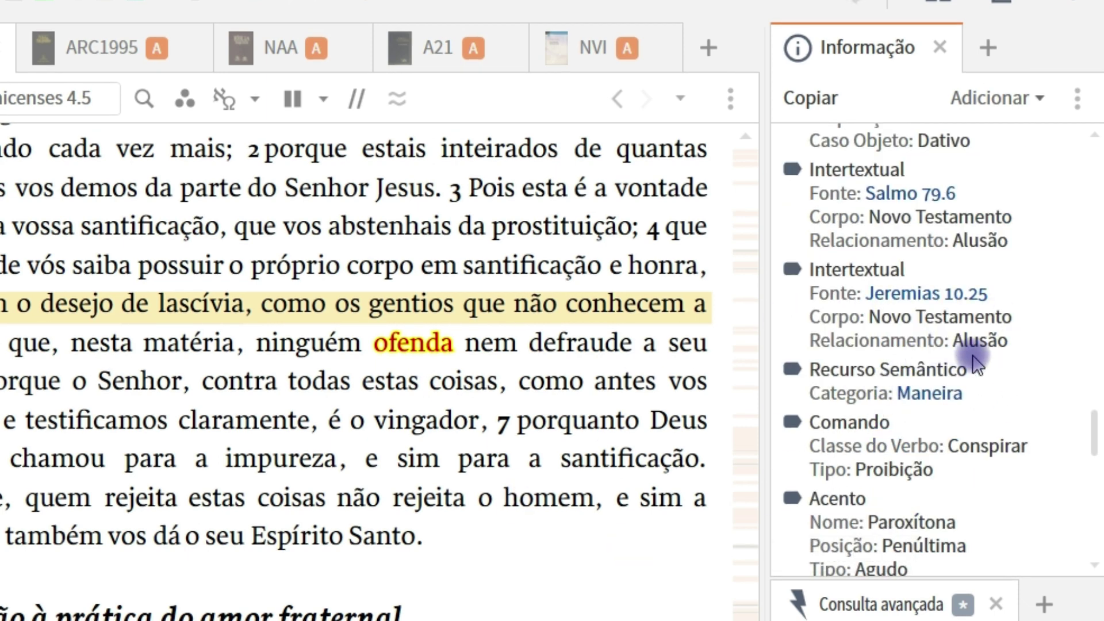
{"action": "scroll", "coordinate": [973, 359], "scroll_direction": "down", "scroll_amount": 3}
{"action": "scroll", "coordinate": [974, 363], "scroll_direction": "down", "scroll_amount": 2}
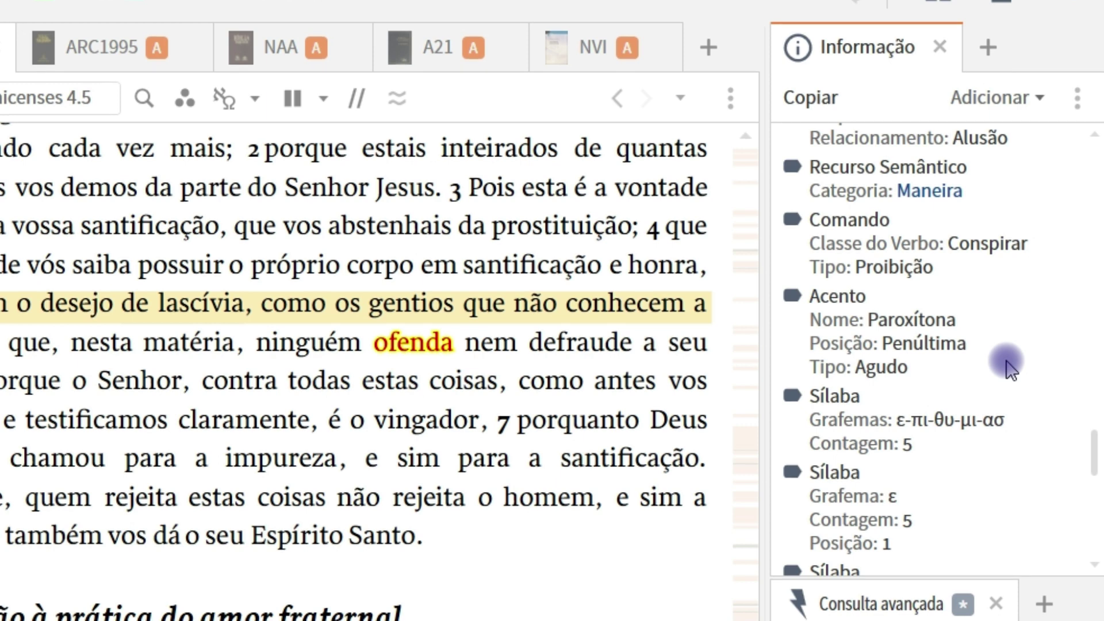
{"action": "scroll", "coordinate": [1003, 359], "scroll_direction": "down", "scroll_amount": 4}
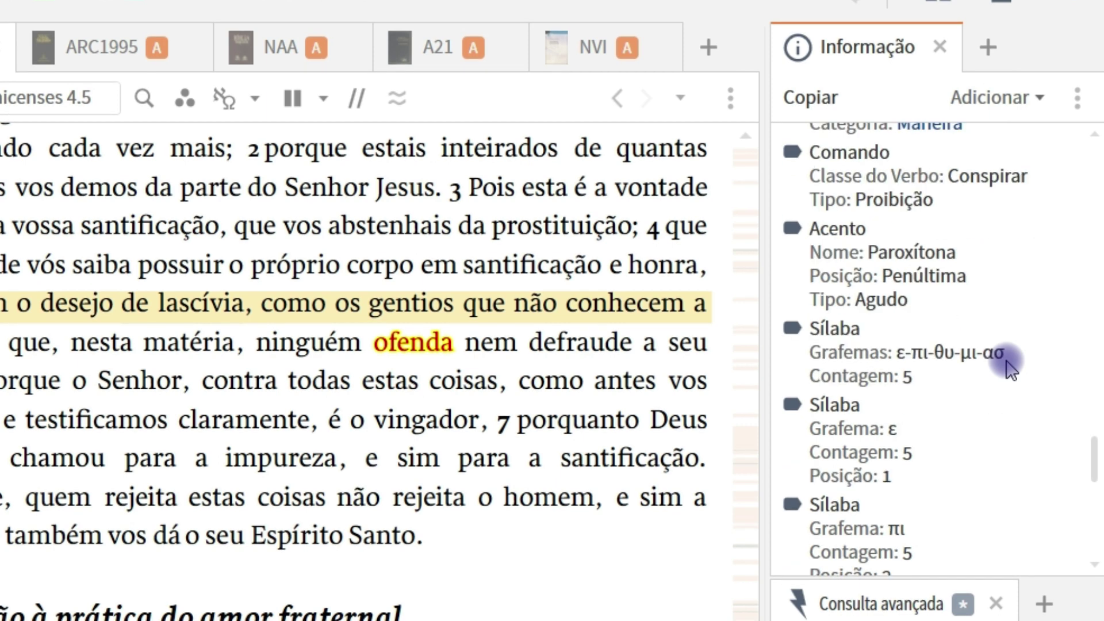
{"action": "scroll", "coordinate": [957, 331], "scroll_direction": "down", "scroll_amount": 4}
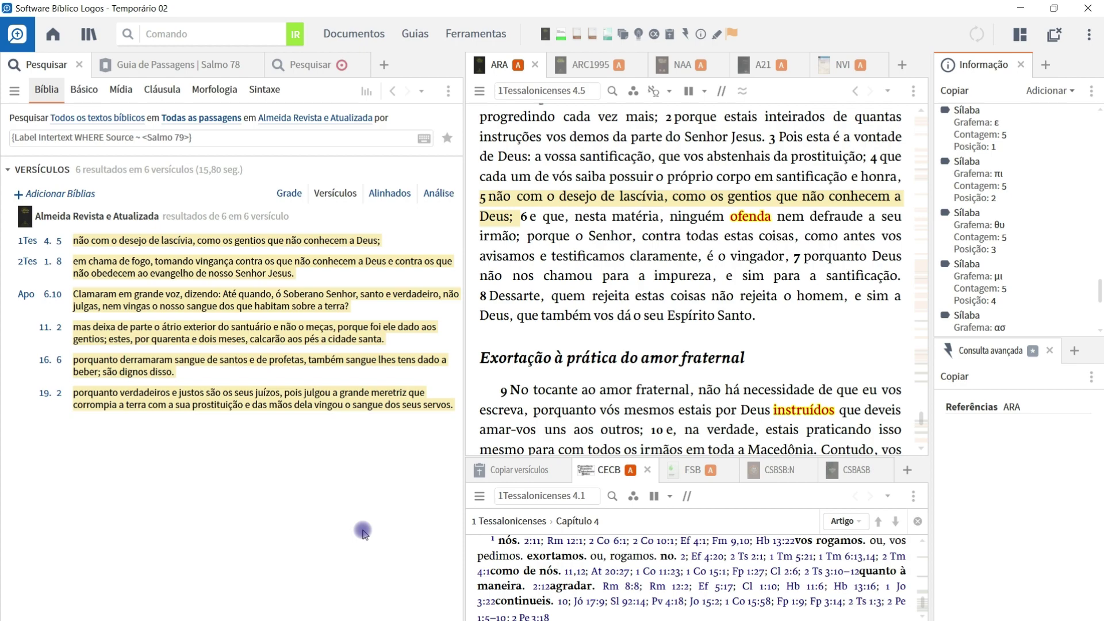
Update the active layout Temporário 02 with the blank Bible search shown, and return the ARA Bible to Salmo 79.11
{"action": "left_click", "coordinate": [310, 65]}
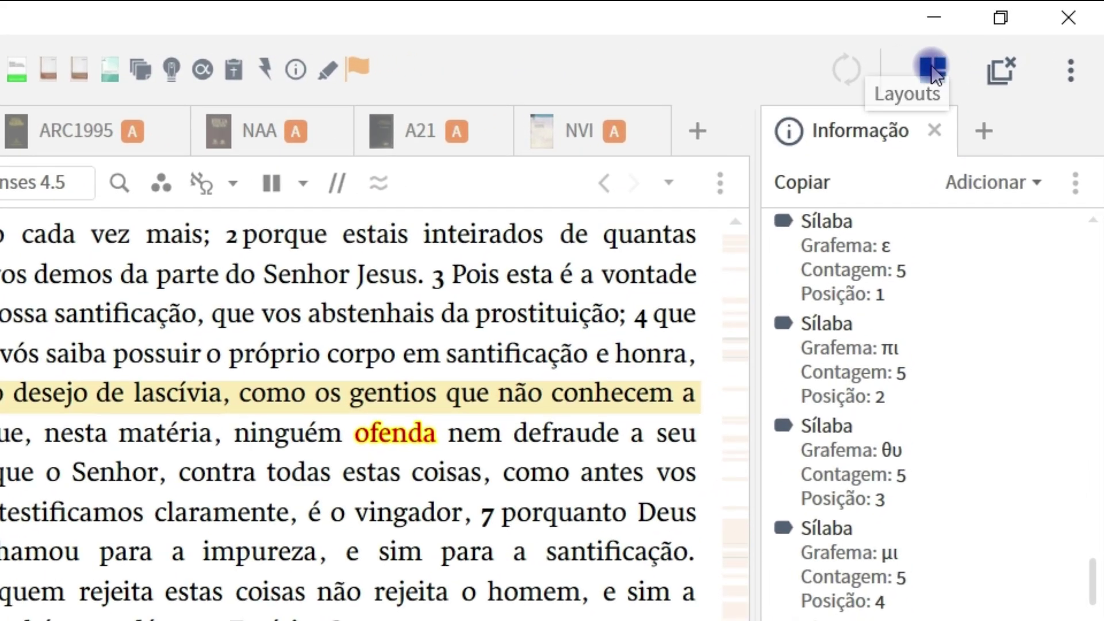
{"action": "left_click", "coordinate": [933, 68]}
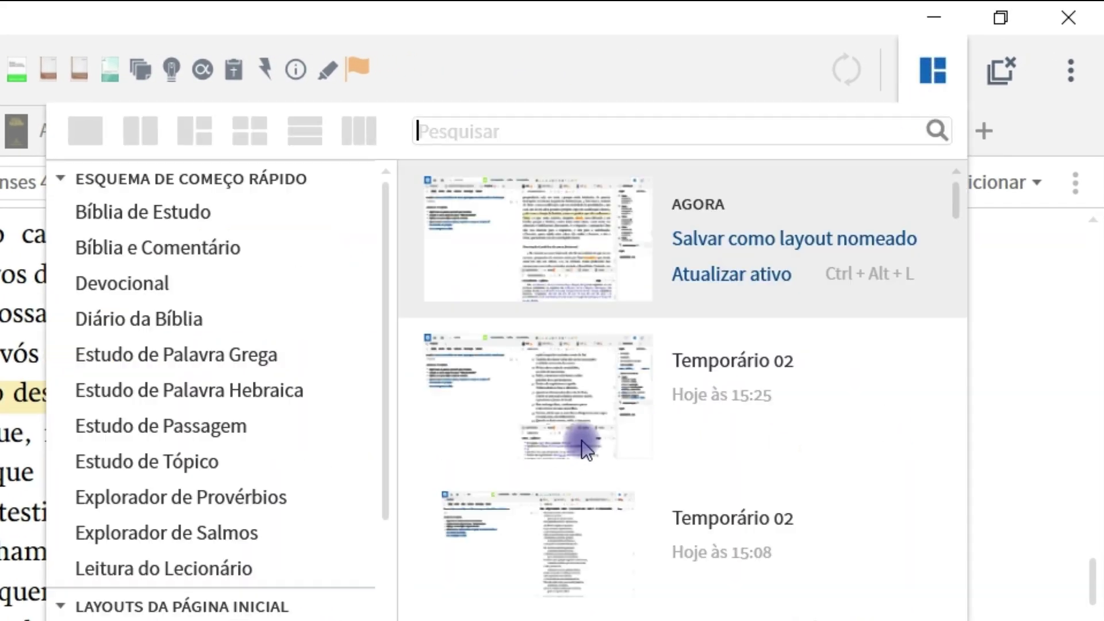
{"action": "left_click", "coordinate": [714, 279]}
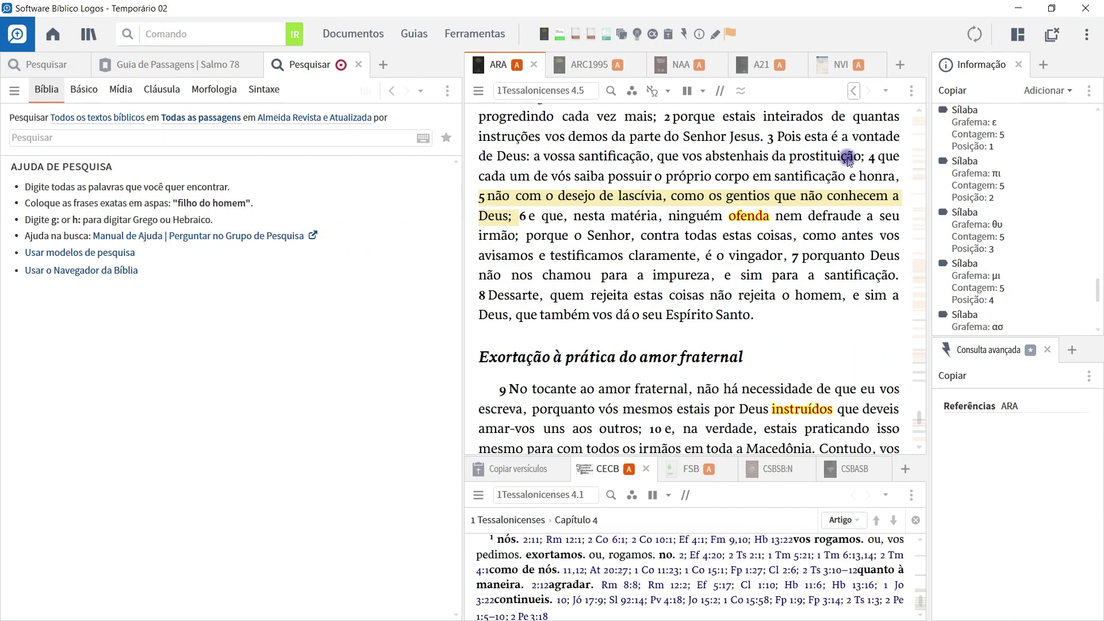
{"action": "left_click", "coordinate": [854, 90]}
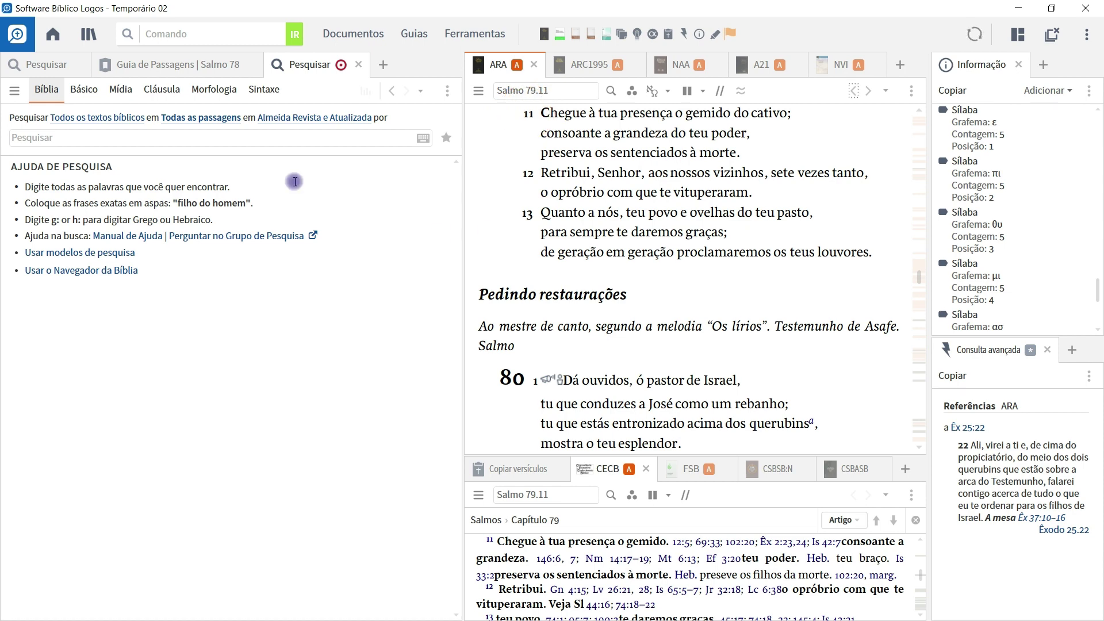
Find the Comentários guide, dock it below the Guia de Passagens, and reduce its height to leave the upper panel more room
{"action": "left_click", "coordinate": [174, 68]}
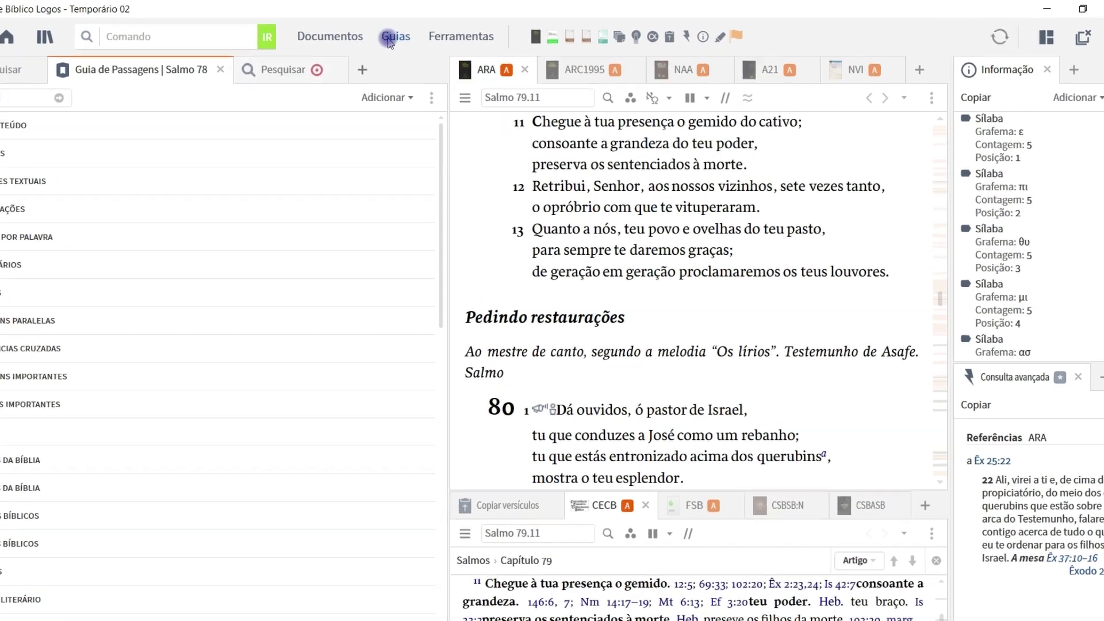
{"action": "left_click", "coordinate": [390, 40]}
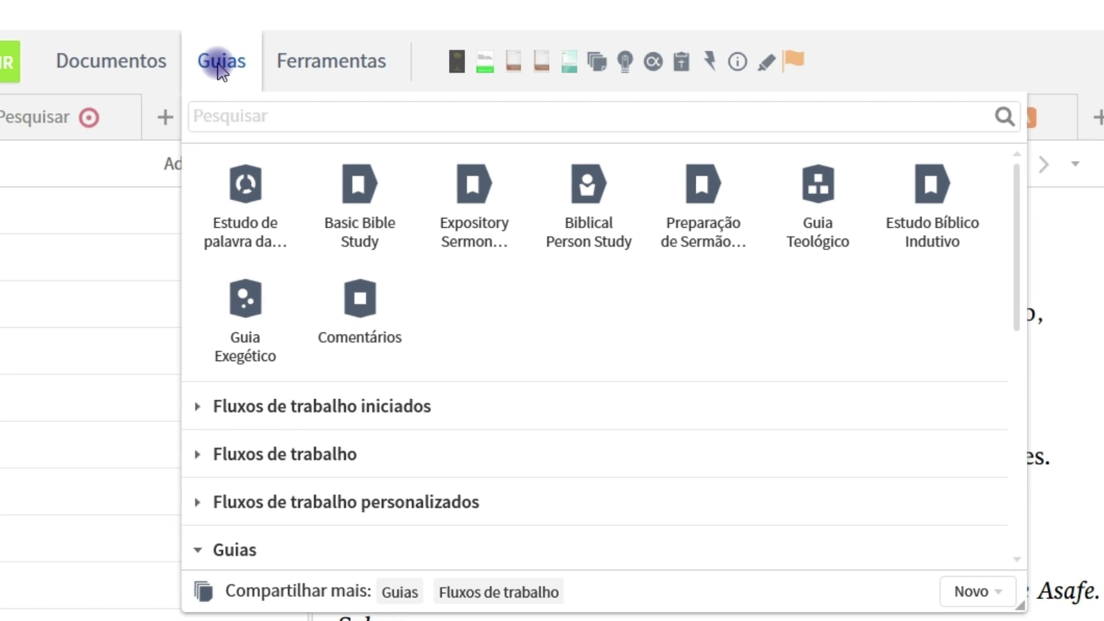
{"action": "type", "text": "come"}
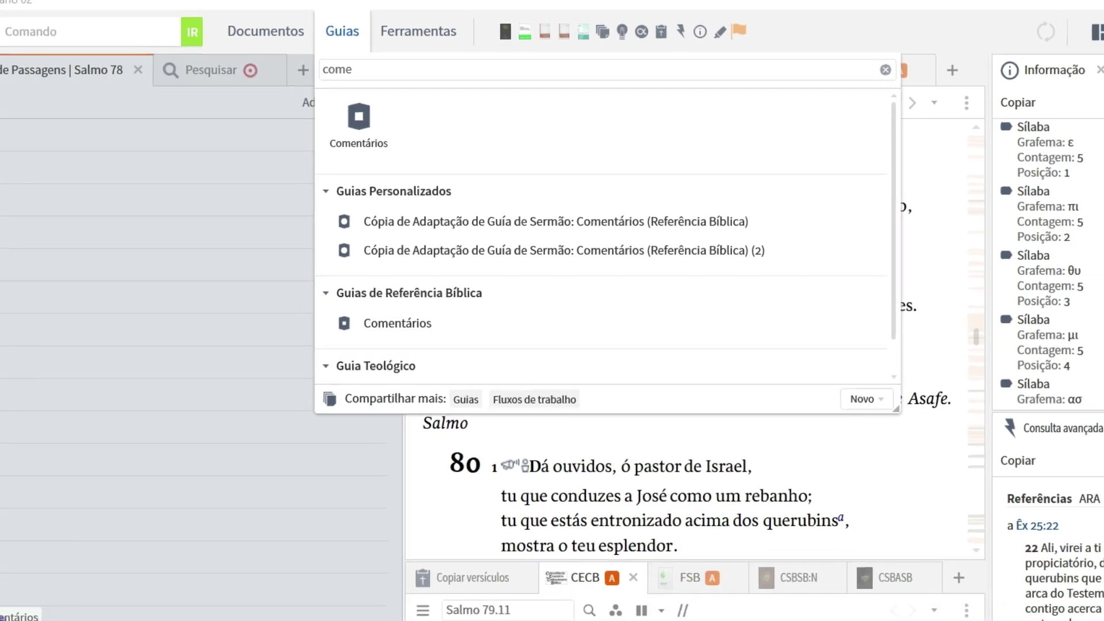
{"action": "left_click_drag", "start_coordinate": [3, 619], "coordinate": [173, 483]}
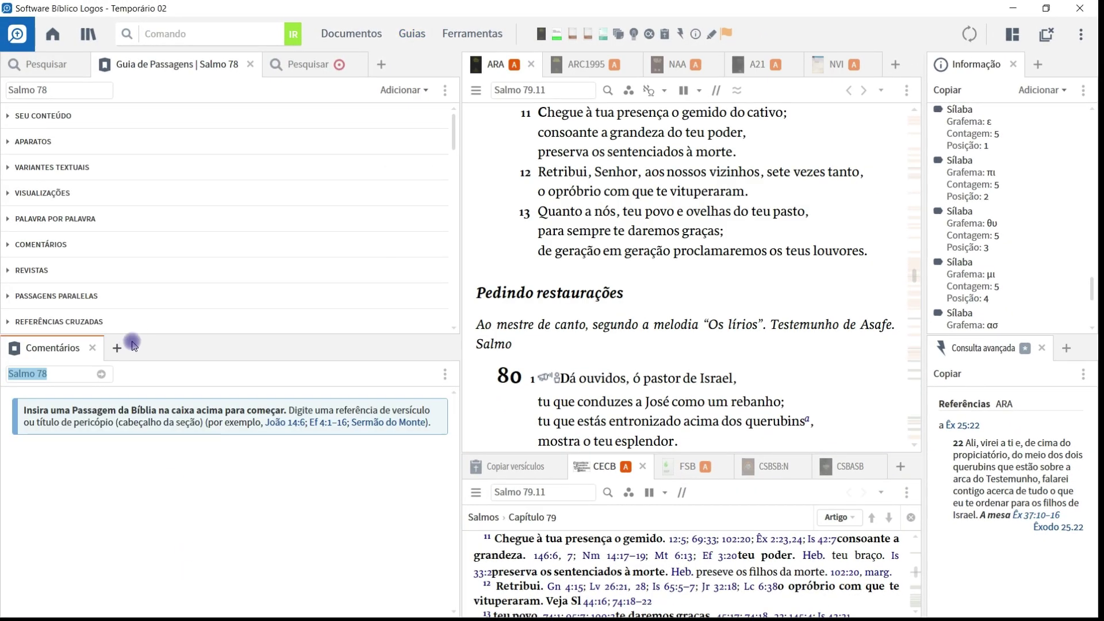
{"action": "left_click_drag", "start_coordinate": [136, 334], "coordinate": [139, 382]}
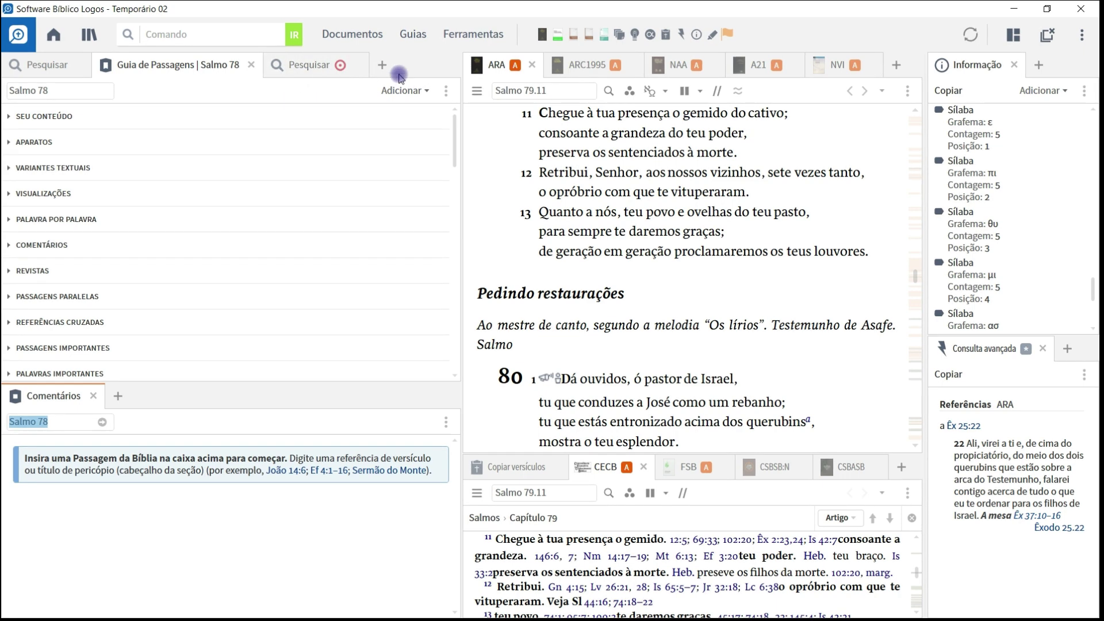
Assign the Comentários guide to link set A so that it follows the Bible passage
{"action": "left_click", "coordinate": [445, 92]}
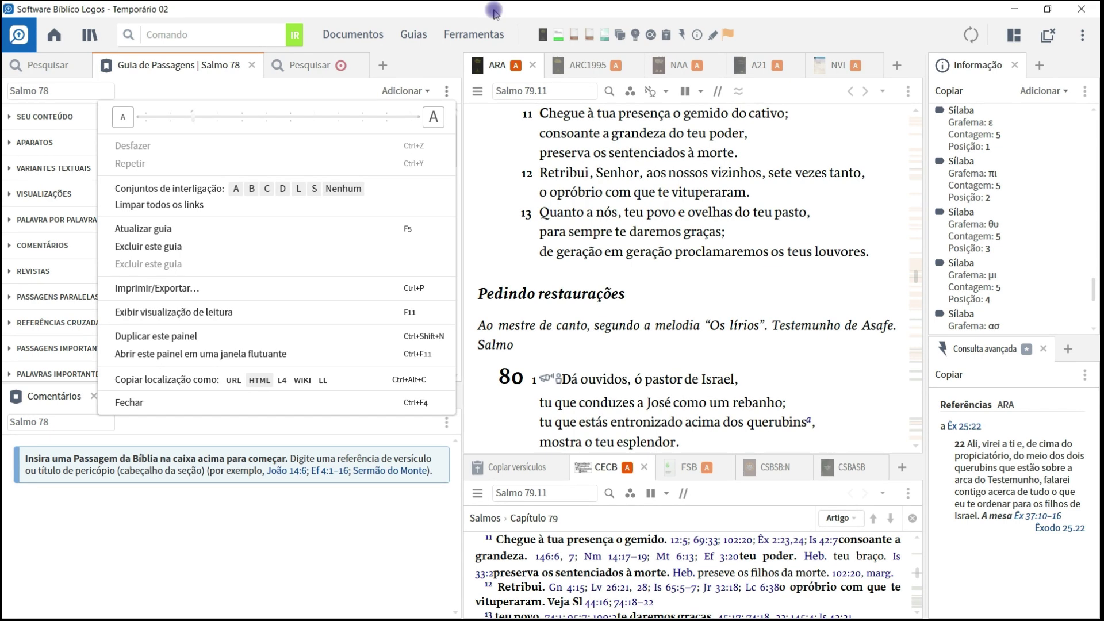
{"action": "left_click", "coordinate": [494, 10]}
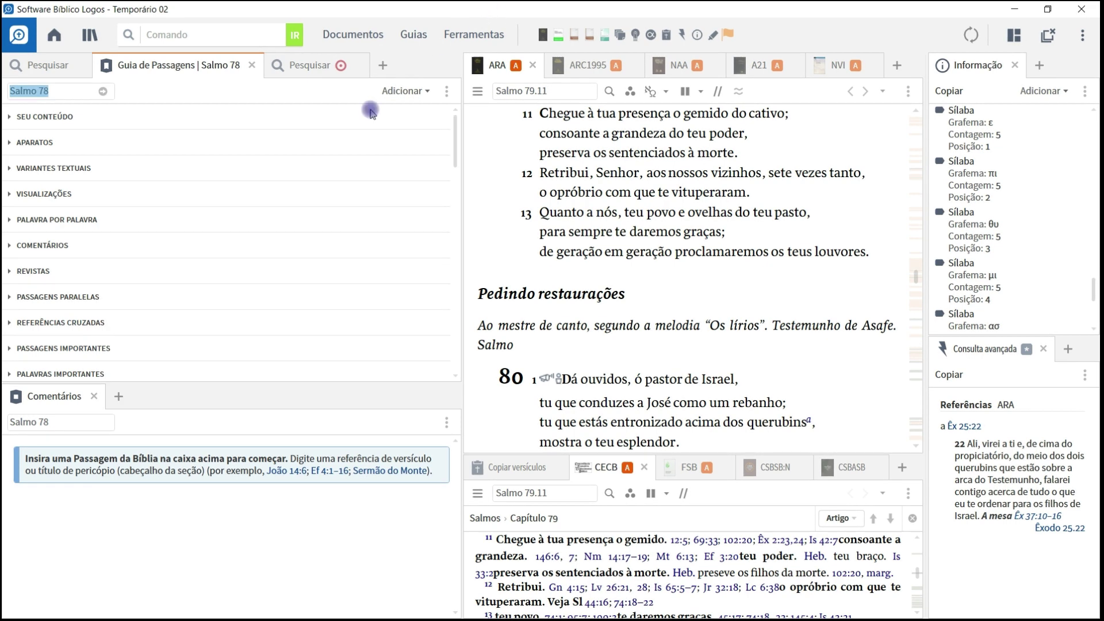
{"action": "left_click", "coordinate": [447, 424]}
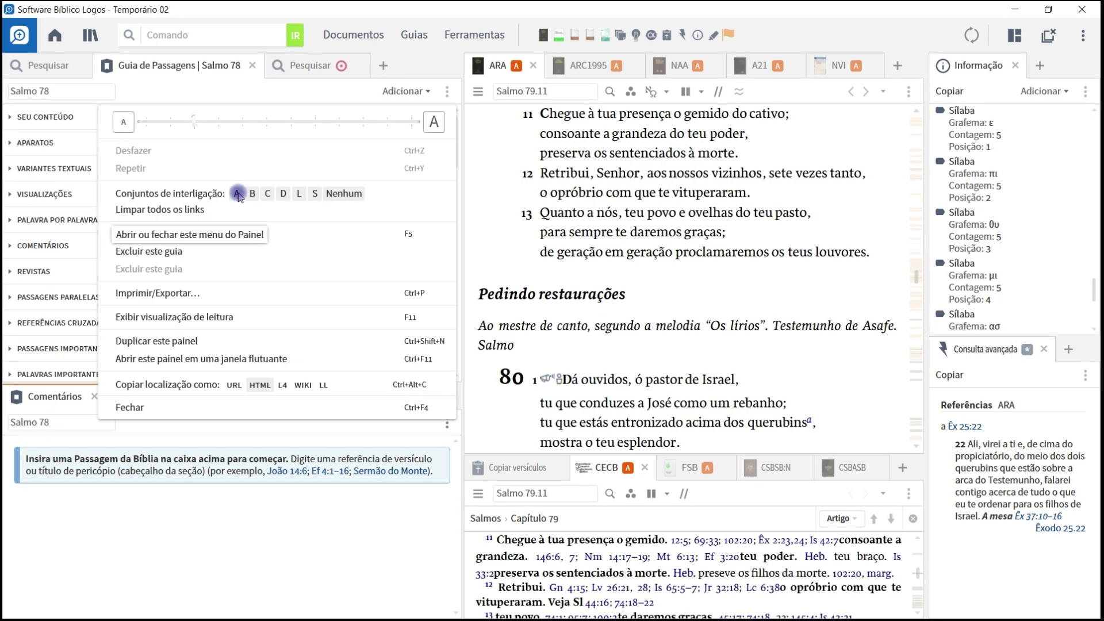
{"action": "left_click", "coordinate": [238, 195]}
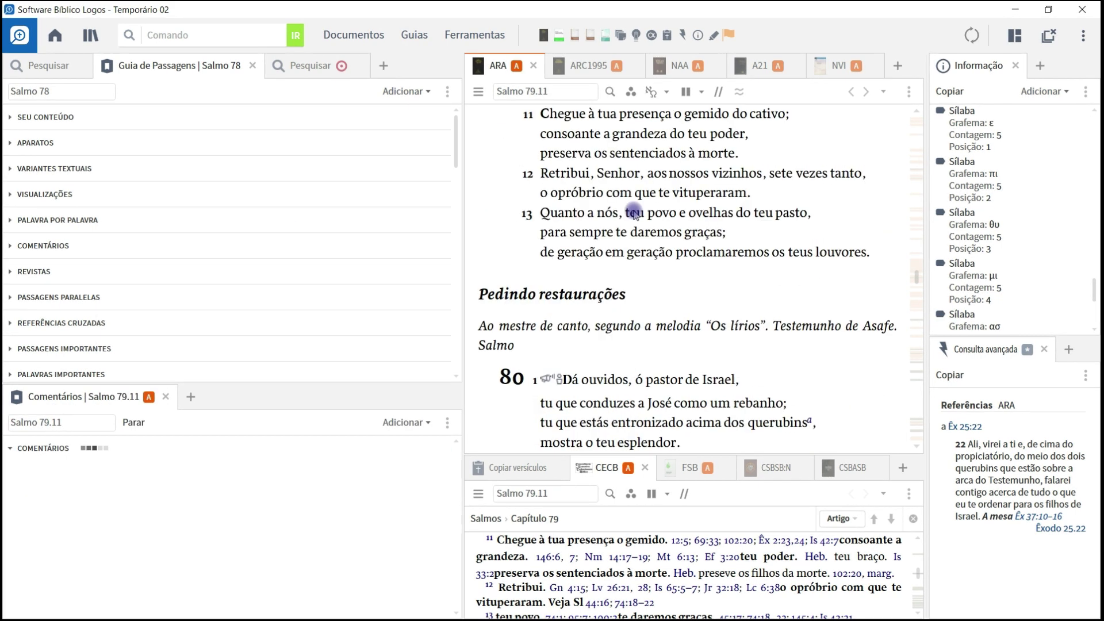
Check the linked commentary list at the start of Salmo 79 in the ARA Bible and again at 1Tessalonicenses 4.5
{"action": "scroll", "coordinate": [631, 208], "scroll_direction": "up", "scroll_amount": 2}
{"action": "scroll", "coordinate": [635, 213], "scroll_direction": "up", "scroll_amount": 4}
{"action": "scroll", "coordinate": [636, 213], "scroll_direction": "up", "scroll_amount": 5}
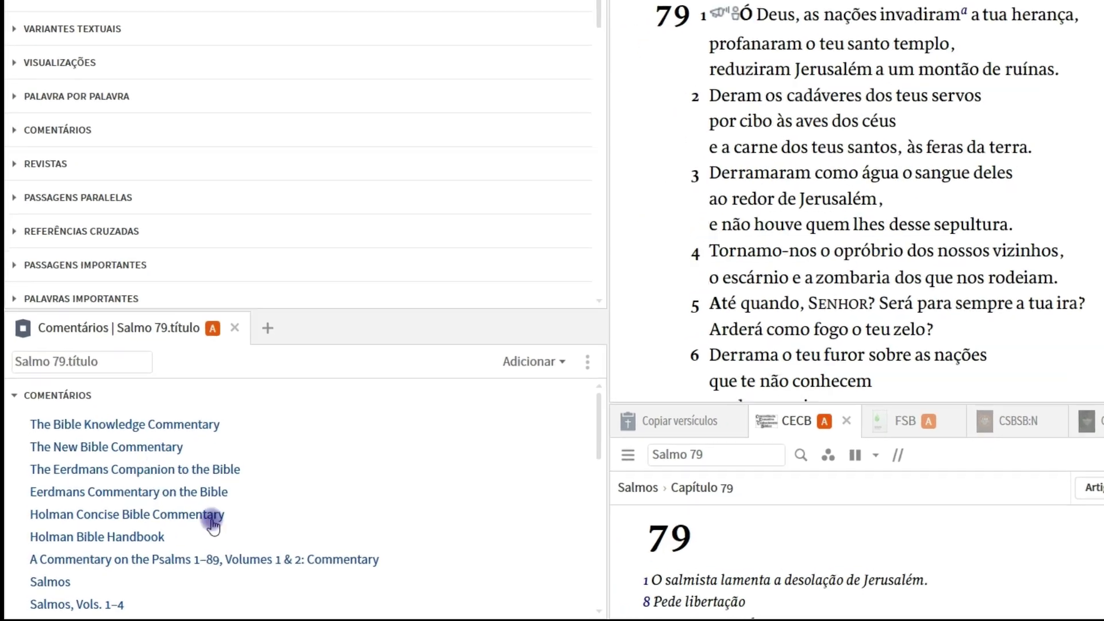
{"action": "mouse_move", "coordinate": [191, 431]}
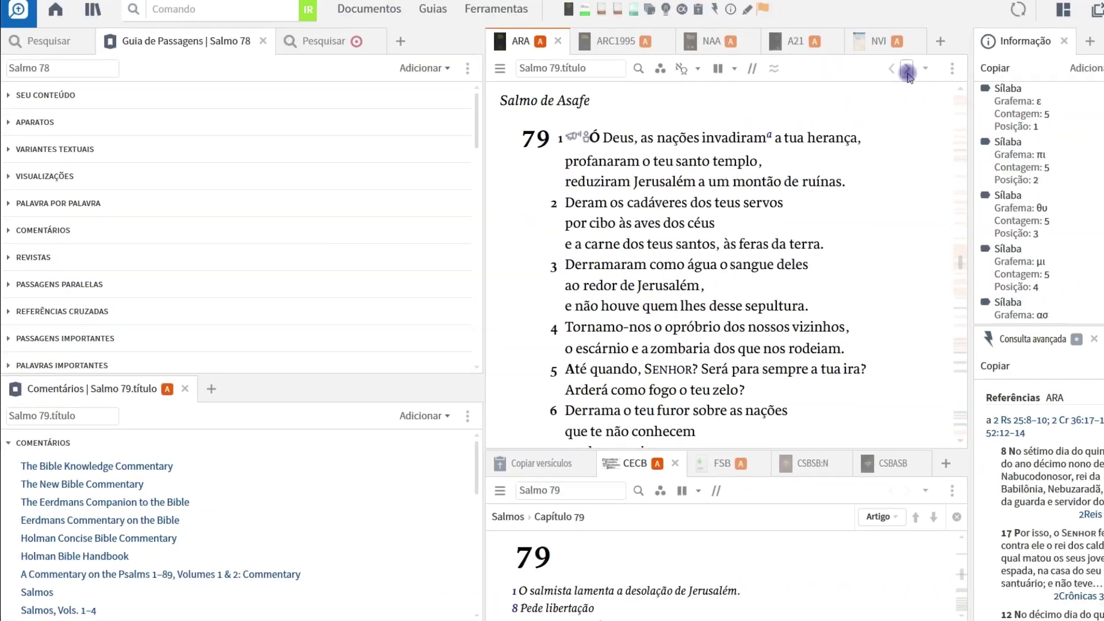
{"action": "left_click", "coordinate": [871, 92]}
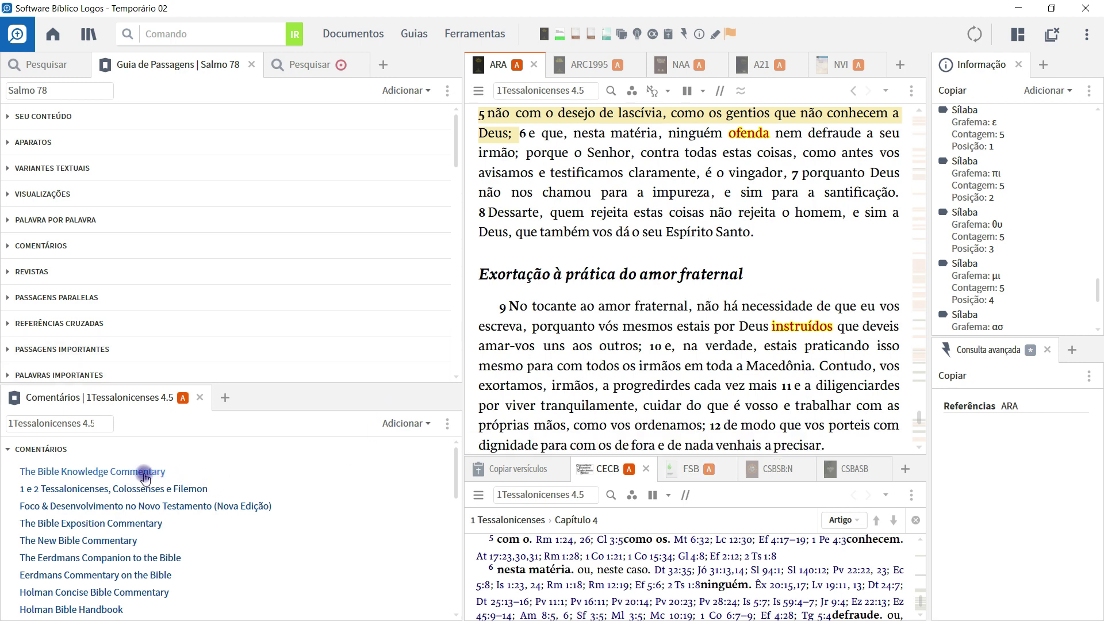
Open The Bible Knowledge Commentary beside the upper search panels, read from 1Tessalonicenses 4.5 to 4.11 with its references in Consulta avançada, and close it
{"action": "left_click_drag", "start_coordinate": [144, 476], "coordinate": [353, 165]}
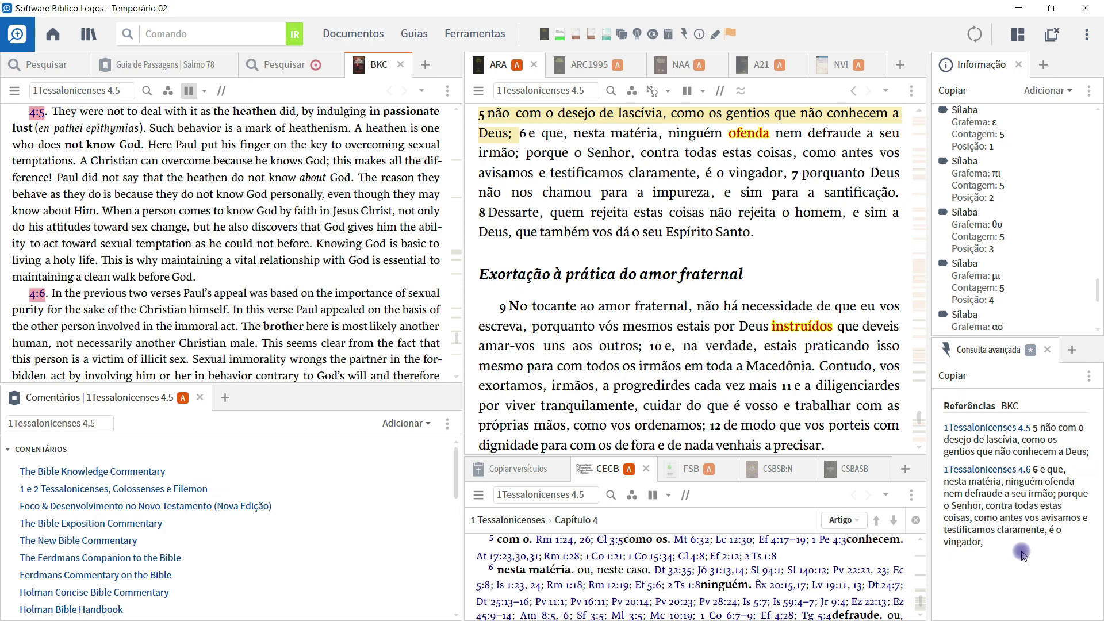
{"action": "scroll", "coordinate": [194, 199], "scroll_direction": "down", "scroll_amount": 8}
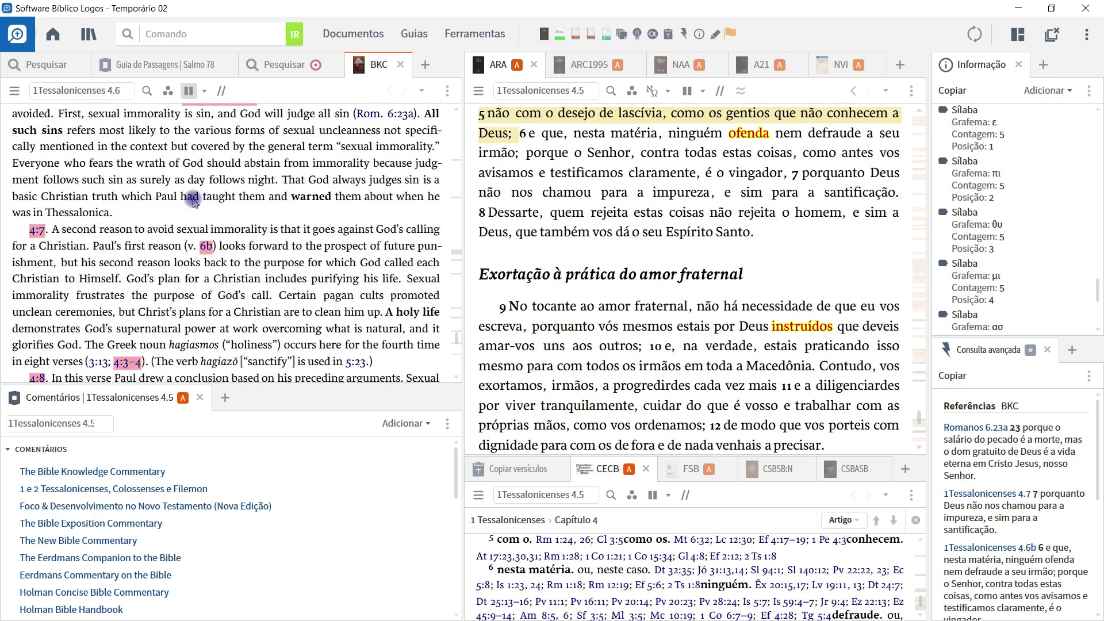
{"action": "scroll", "coordinate": [194, 202], "scroll_direction": "up", "scroll_amount": 2}
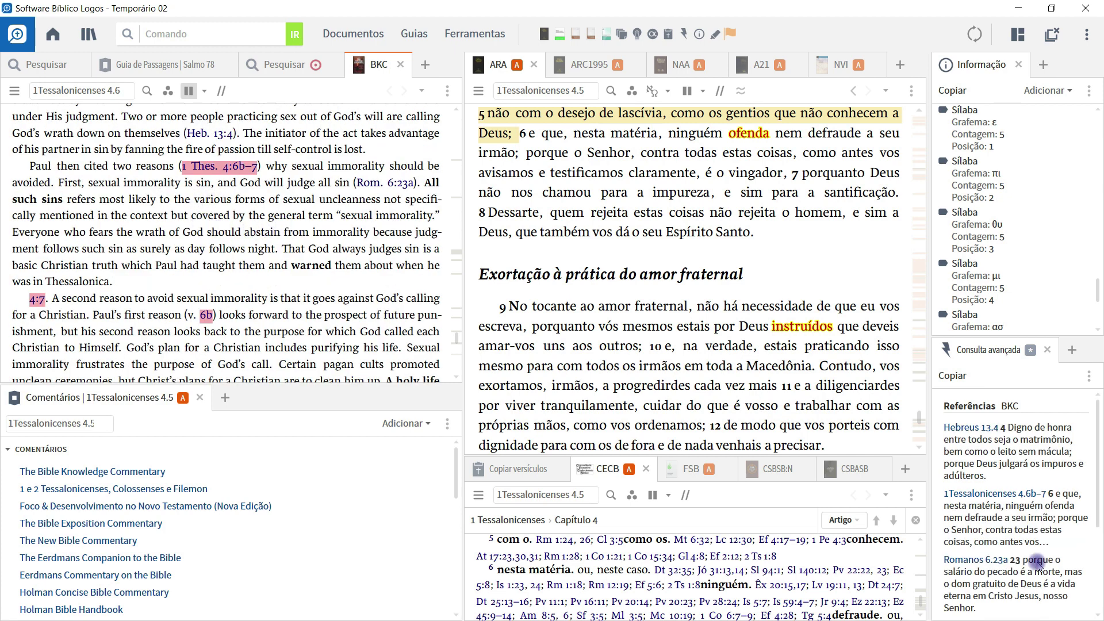
{"action": "scroll", "coordinate": [1012, 517], "scroll_direction": "down", "scroll_amount": 4}
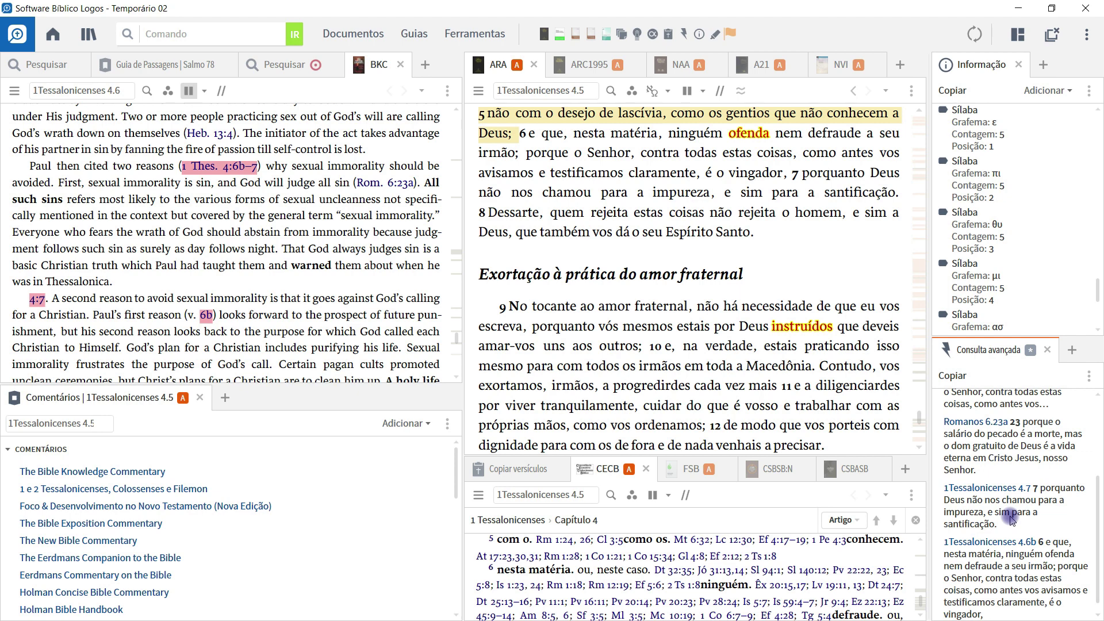
{"action": "scroll", "coordinate": [267, 276], "scroll_direction": "down", "scroll_amount": 6}
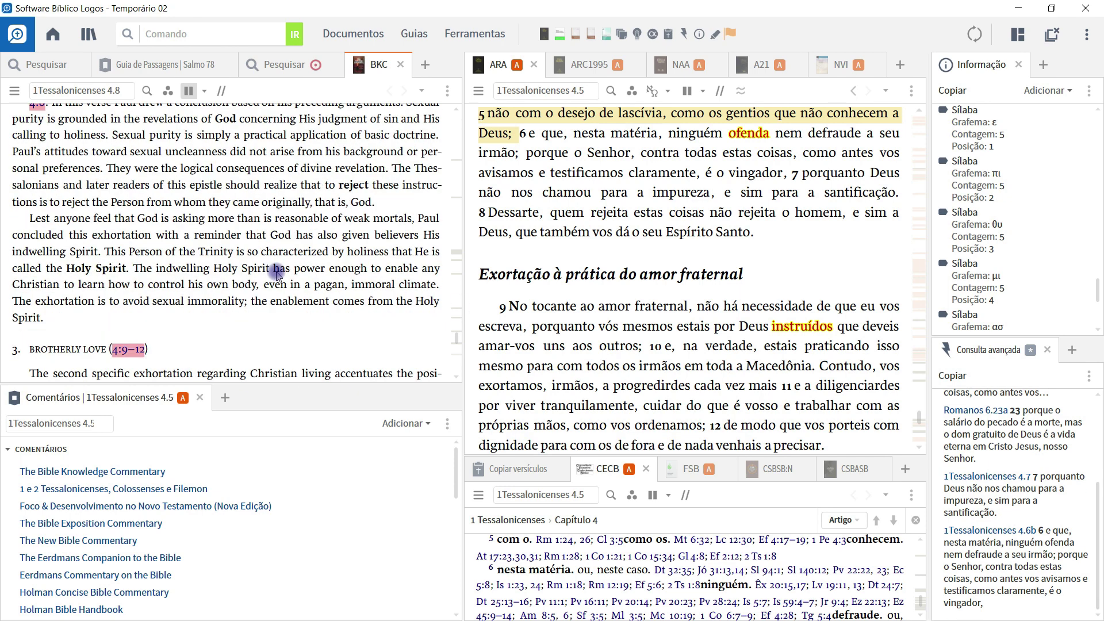
{"action": "scroll", "coordinate": [284, 258], "scroll_direction": "down", "scroll_amount": 3}
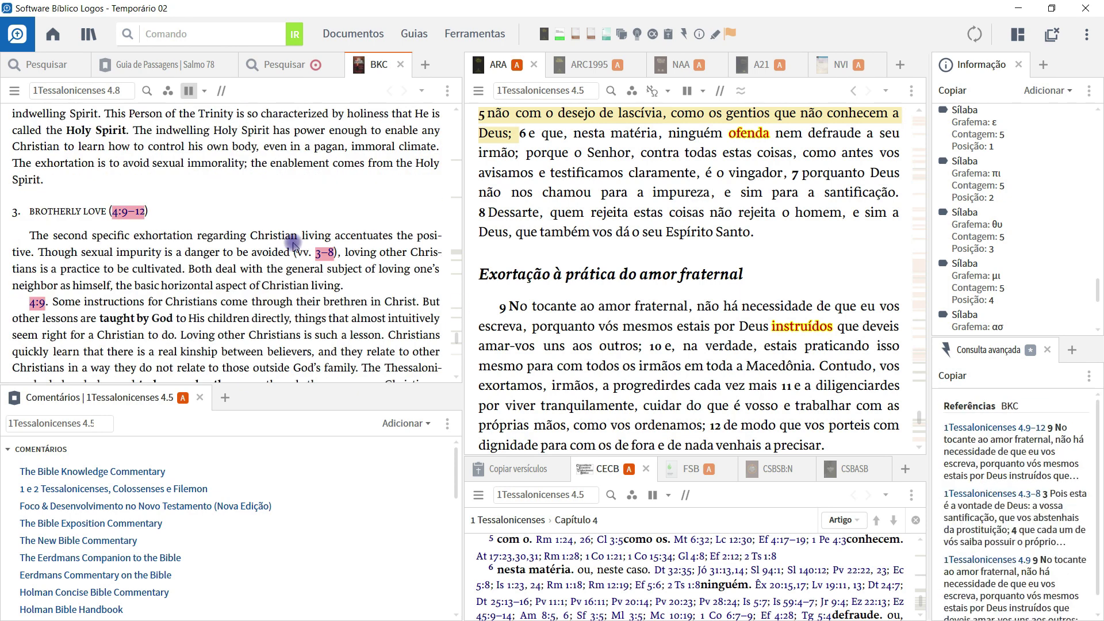
{"action": "scroll", "coordinate": [293, 244], "scroll_direction": "down", "scroll_amount": 3}
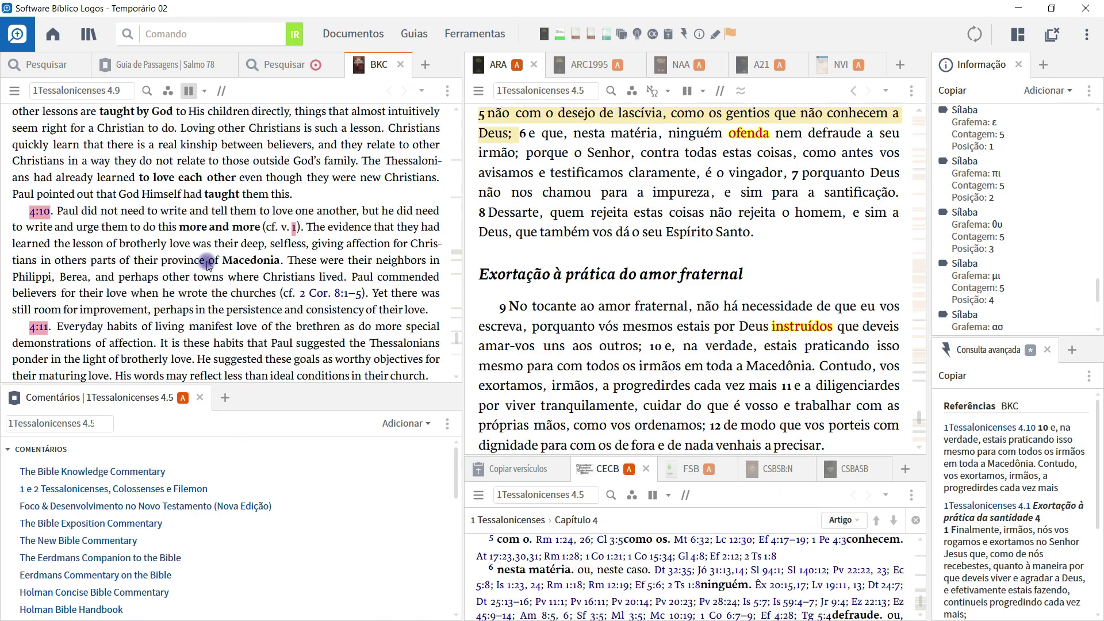
{"action": "scroll", "coordinate": [208, 263], "scroll_direction": "down", "scroll_amount": 3}
{"action": "scroll", "coordinate": [208, 263], "scroll_direction": "down", "scroll_amount": 2}
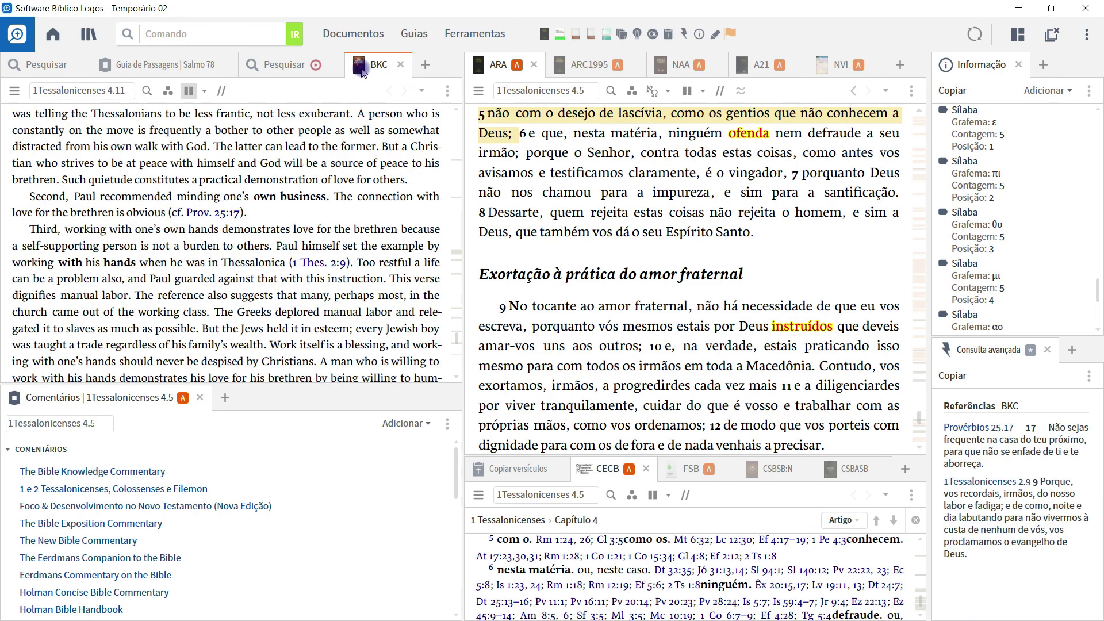
{"action": "left_click", "coordinate": [400, 65]}
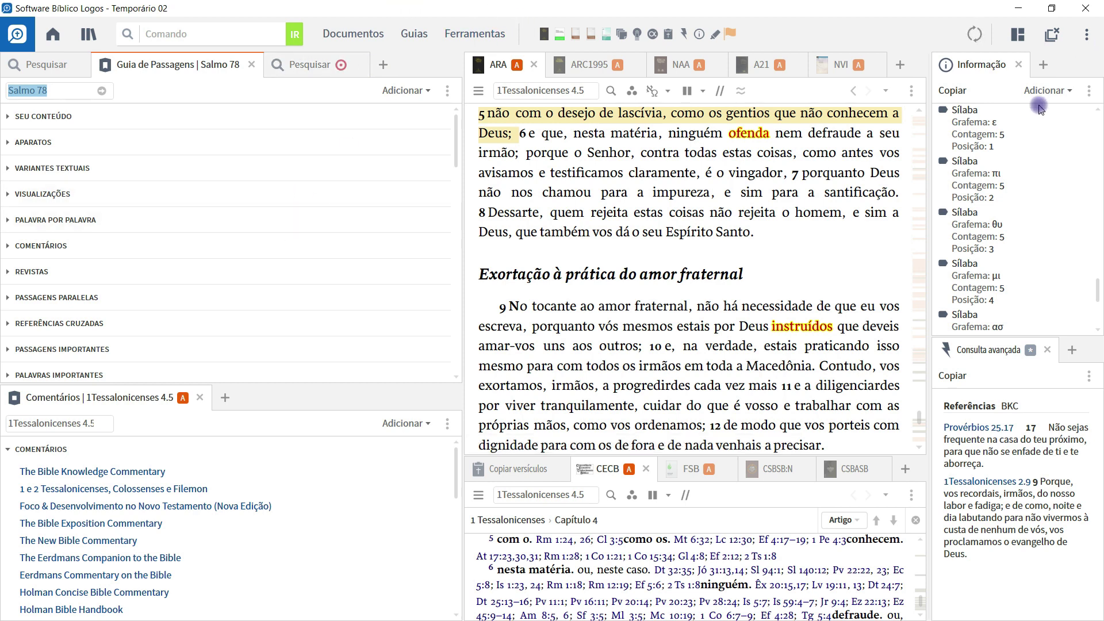
Update the active layout with the linked Comentários guide and close all open panels to return to the home page
{"action": "left_click", "coordinate": [1018, 39]}
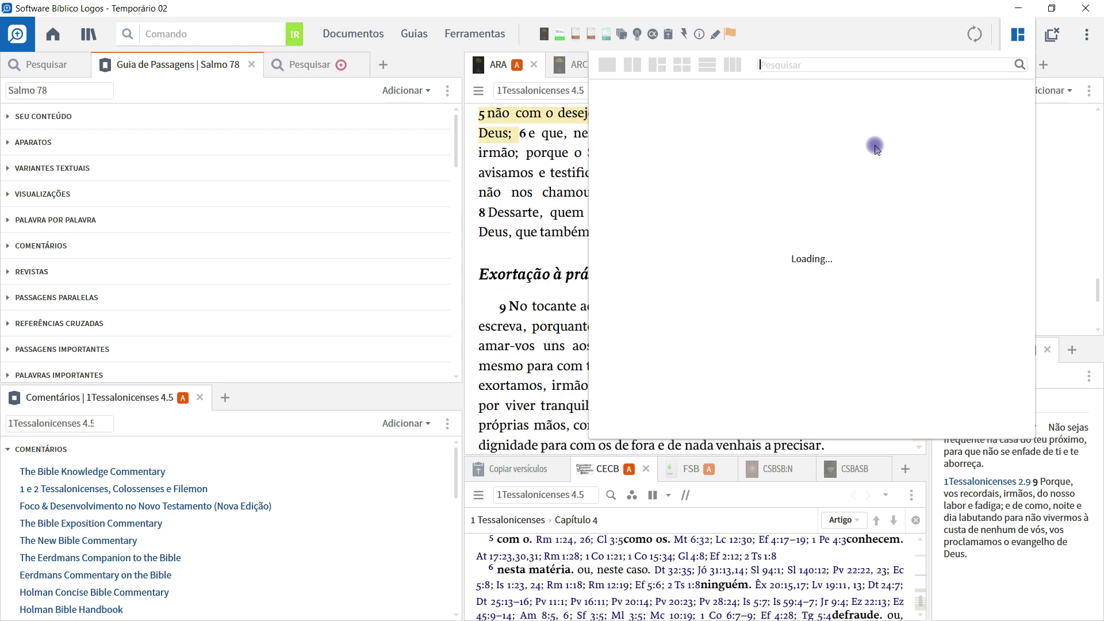
{"action": "left_click", "coordinate": [894, 138]}
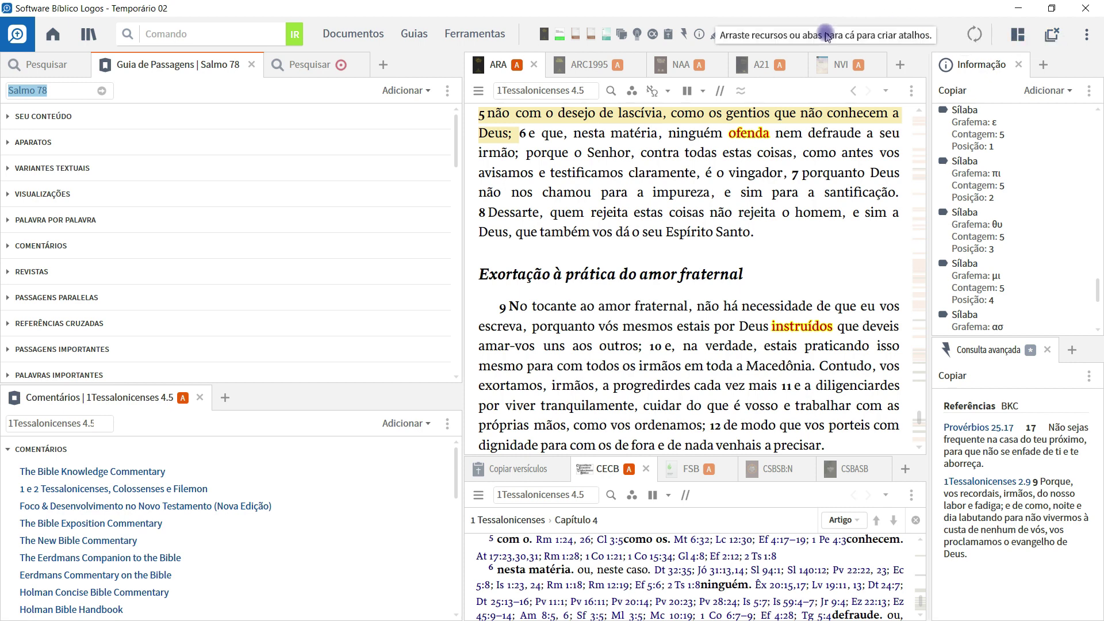
{"action": "left_click", "coordinate": [1054, 35]}
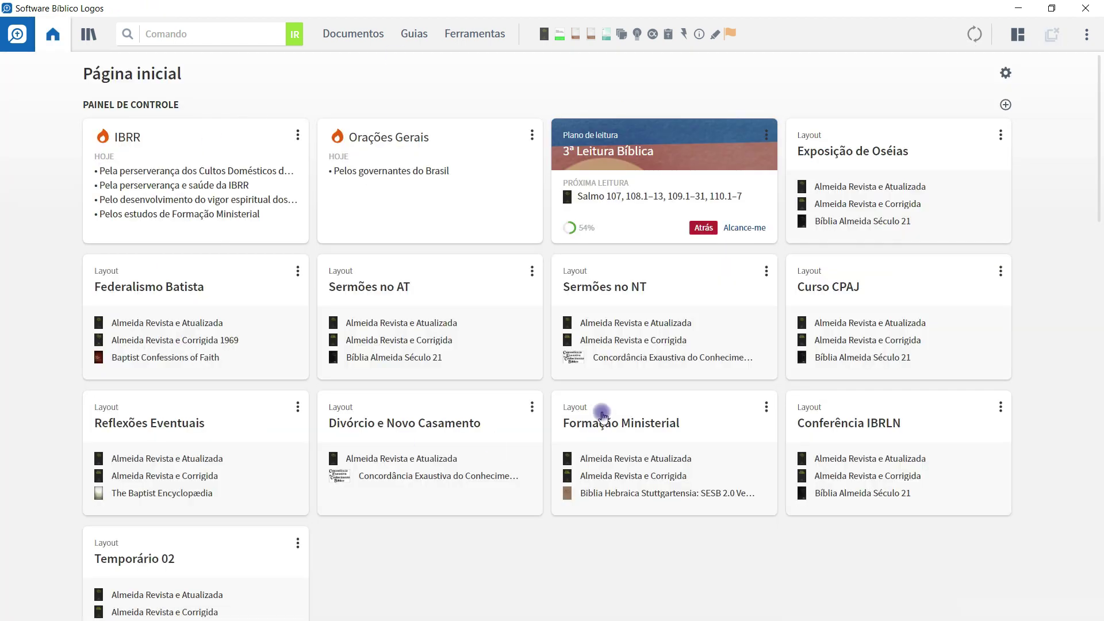
Look through the saved layouts on the home page and in the layouts list
{"action": "scroll", "coordinate": [425, 498], "scroll_direction": "down", "scroll_amount": 3}
{"action": "scroll", "coordinate": [518, 480], "scroll_direction": "up", "scroll_amount": 2}
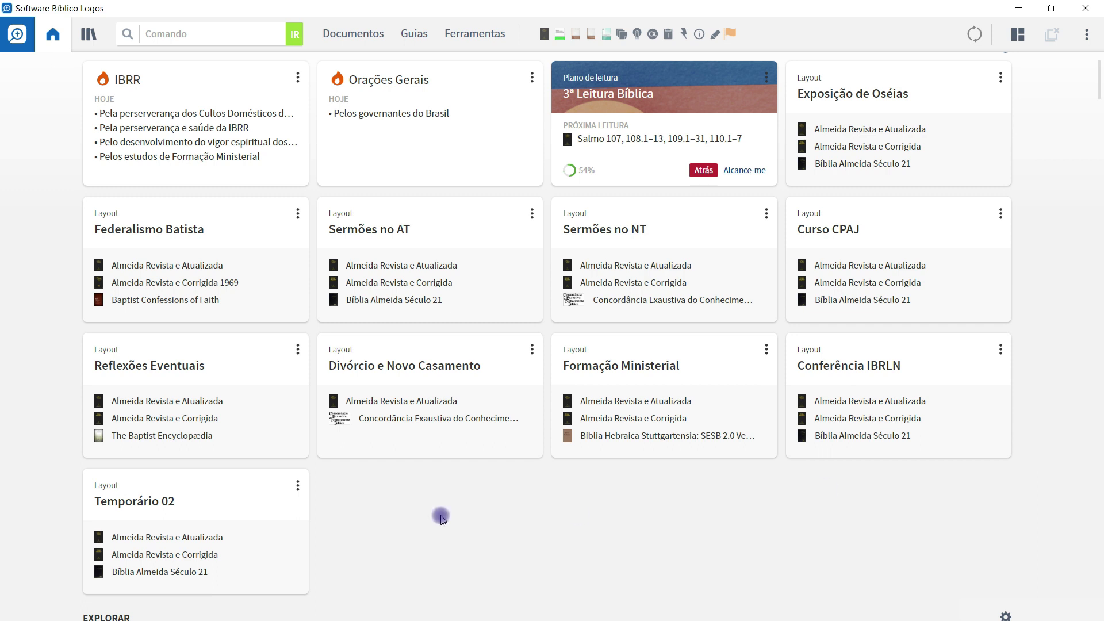
{"action": "left_click", "coordinate": [1017, 36]}
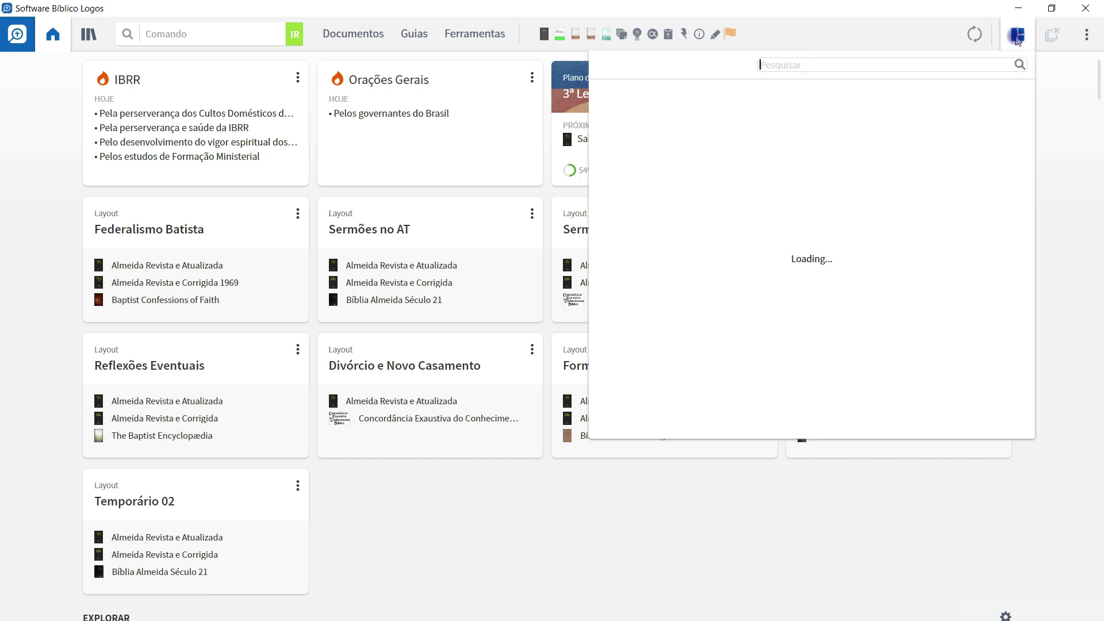
{"action": "scroll", "coordinate": [661, 322], "scroll_direction": "down", "scroll_amount": 4}
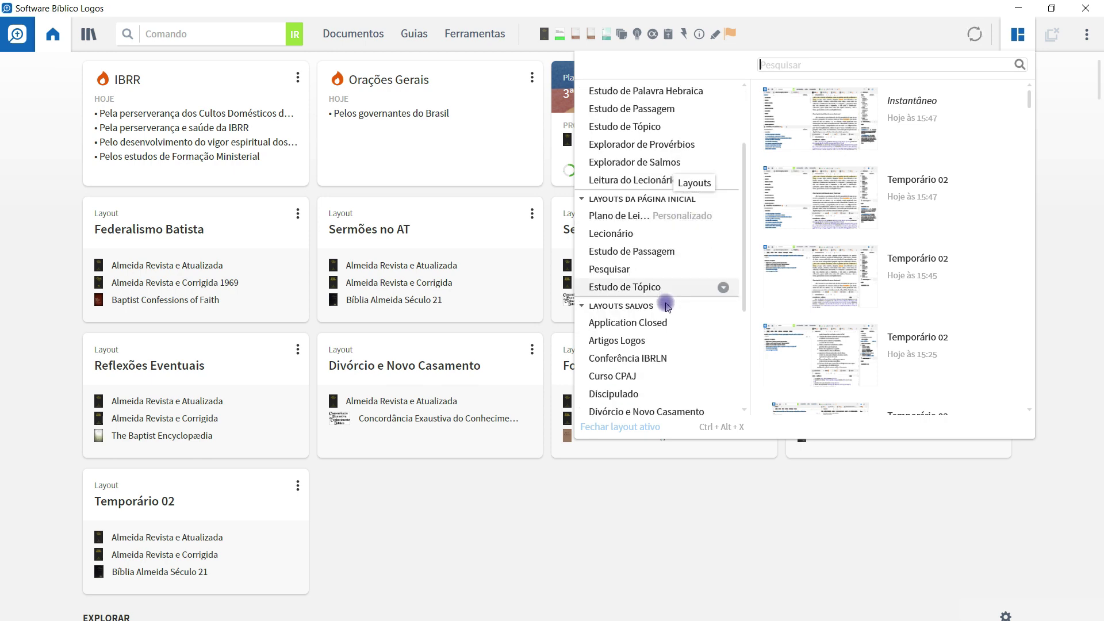
{"action": "left_click", "coordinate": [429, 550]}
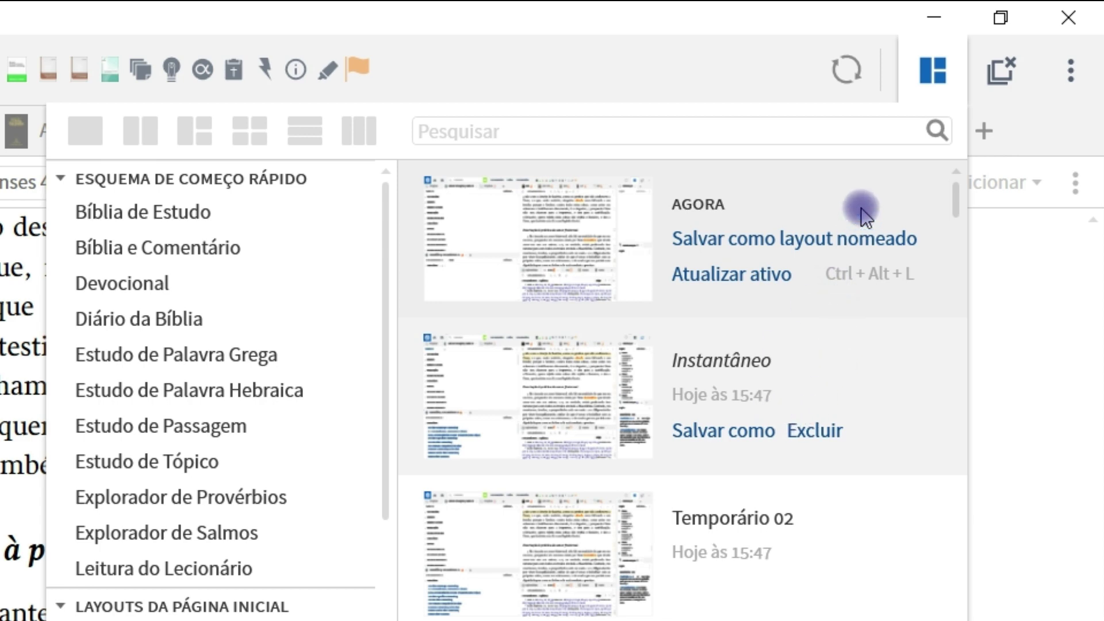
{"action": "left_click", "coordinate": [856, 239]}
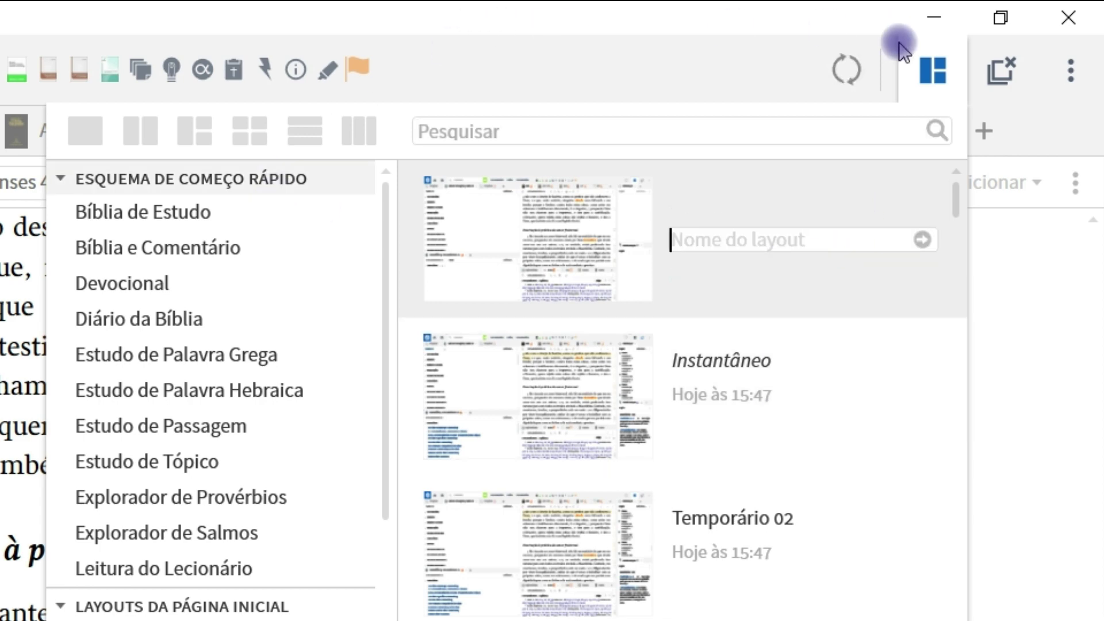
{"action": "left_click", "coordinate": [942, 77]}
{"action": "left_click", "coordinate": [940, 79]}
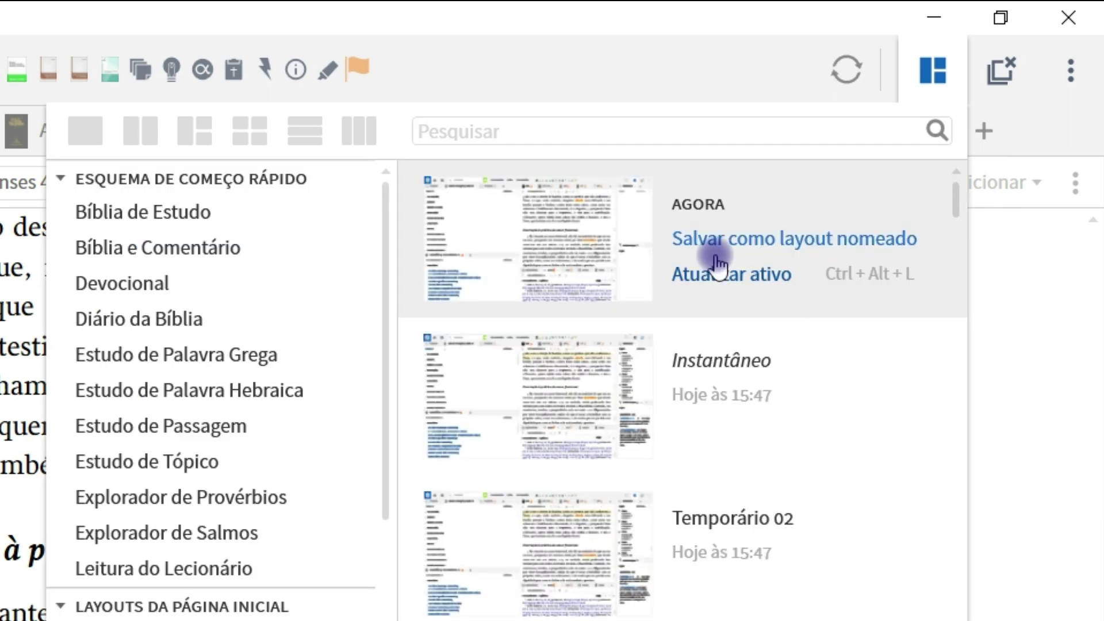
Save the current panels as a named layout called Temporário 03 and check for it among the saved layouts
{"action": "left_click", "coordinate": [747, 242]}
{"action": "type", "text": "Te"}
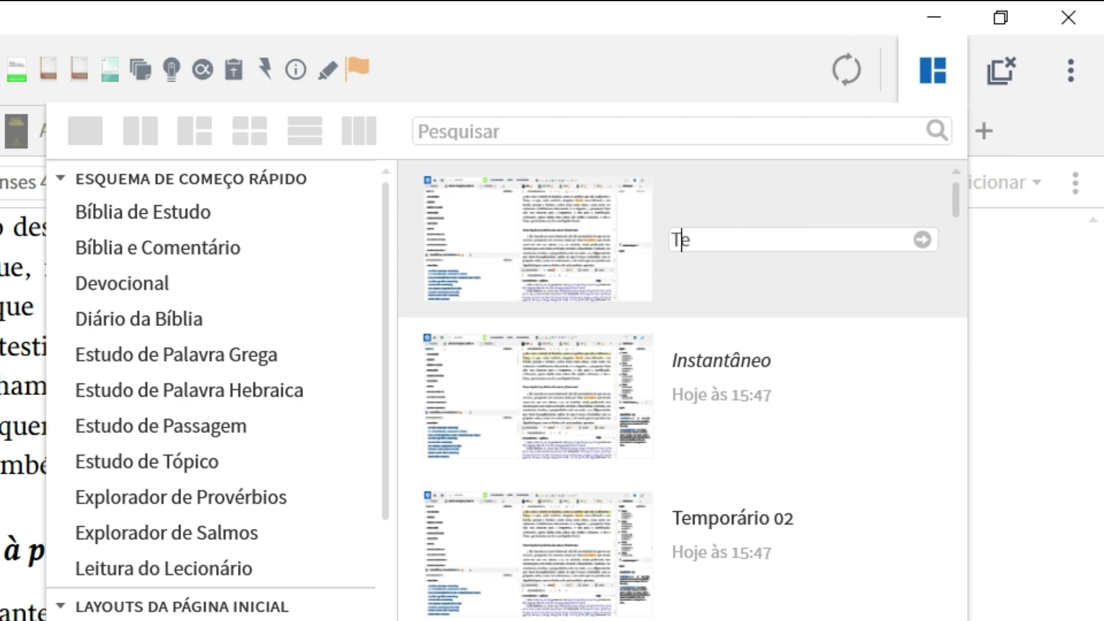
{"action": "type", "text": "mporário 03"}
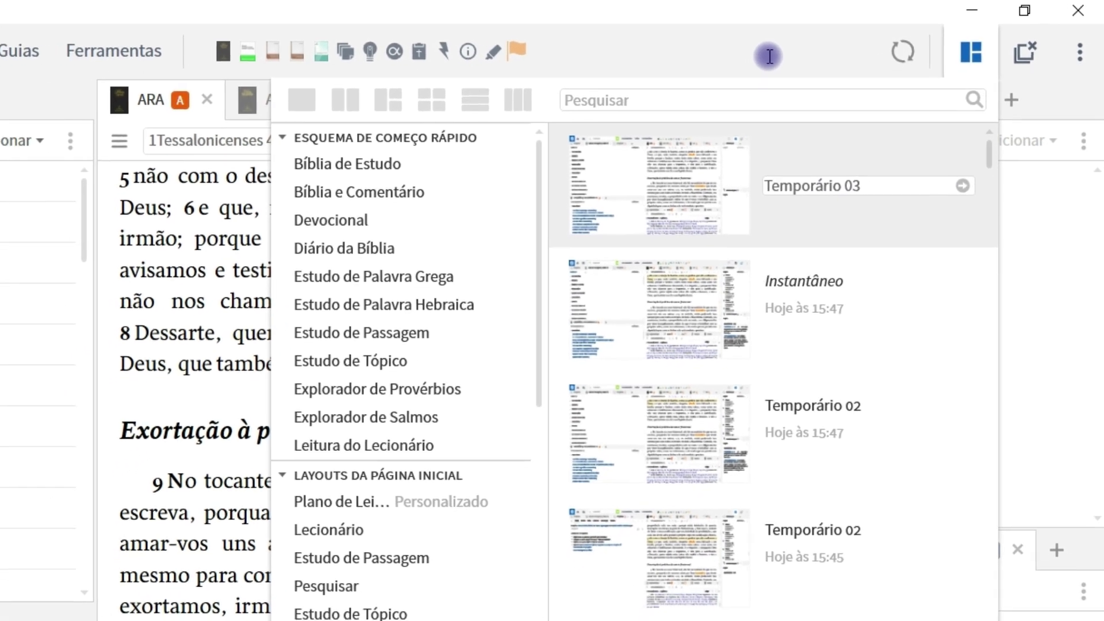
{"action": "key", "text": "Return"}
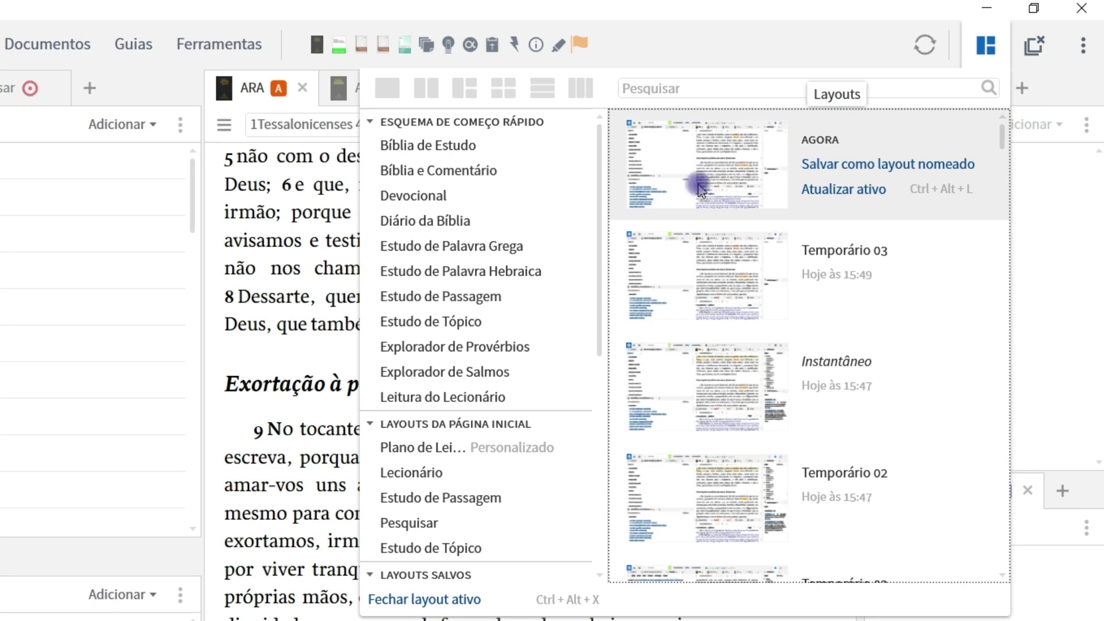
{"action": "scroll", "coordinate": [571, 455], "scroll_direction": "down", "scroll_amount": 1}
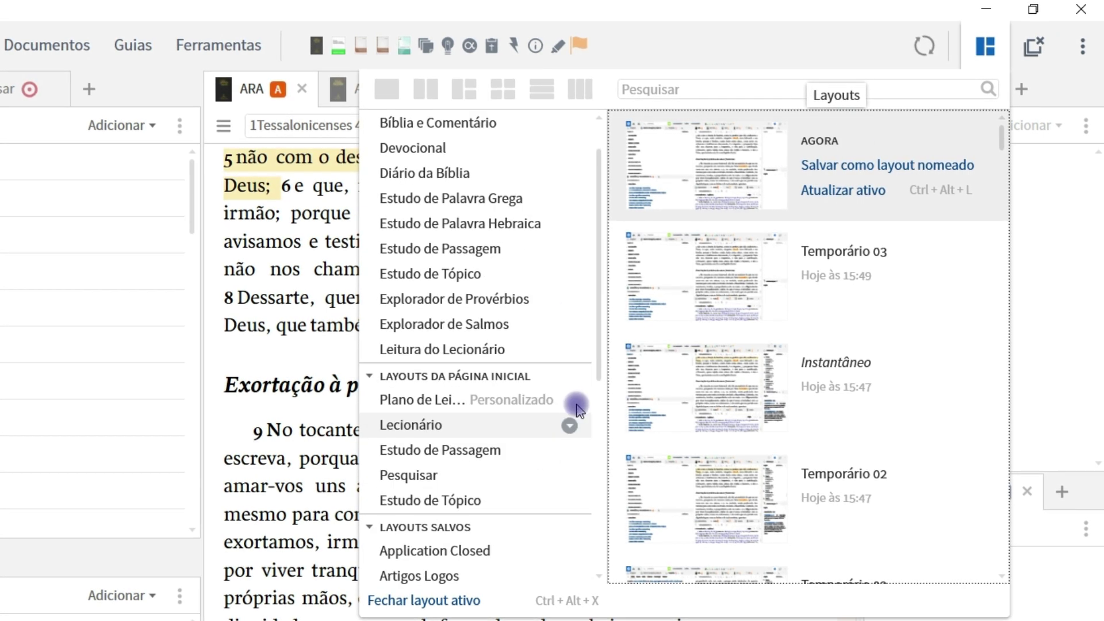
{"action": "scroll", "coordinate": [560, 427], "scroll_direction": "down", "scroll_amount": 2}
{"action": "scroll", "coordinate": [560, 397], "scroll_direction": "down", "scroll_amount": 5}
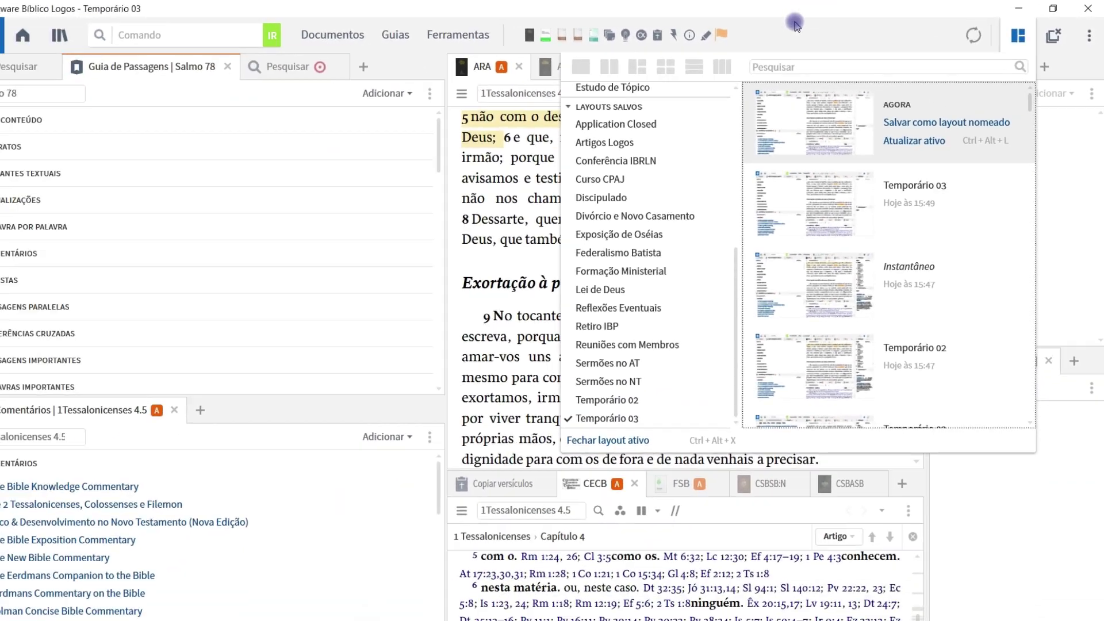
{"action": "left_click", "coordinate": [143, 67]}
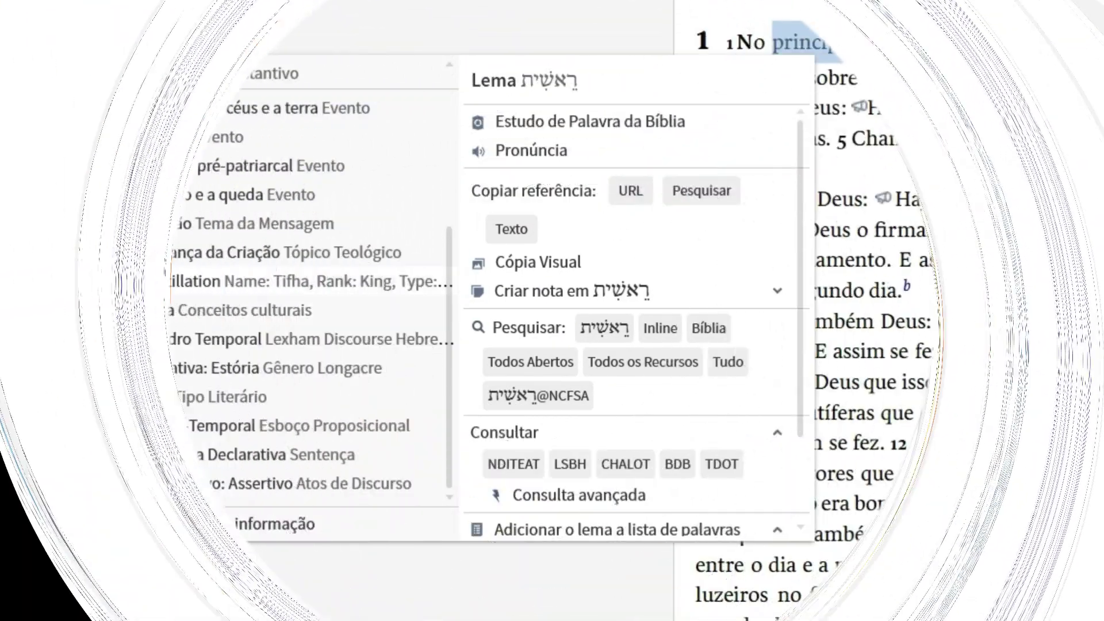
Look through the annotations listed for the word princípio in Gênesis 1.1, down to its discourse and sentence labels
{"action": "scroll", "coordinate": [222, 311], "scroll_direction": "down", "scroll_amount": 10}
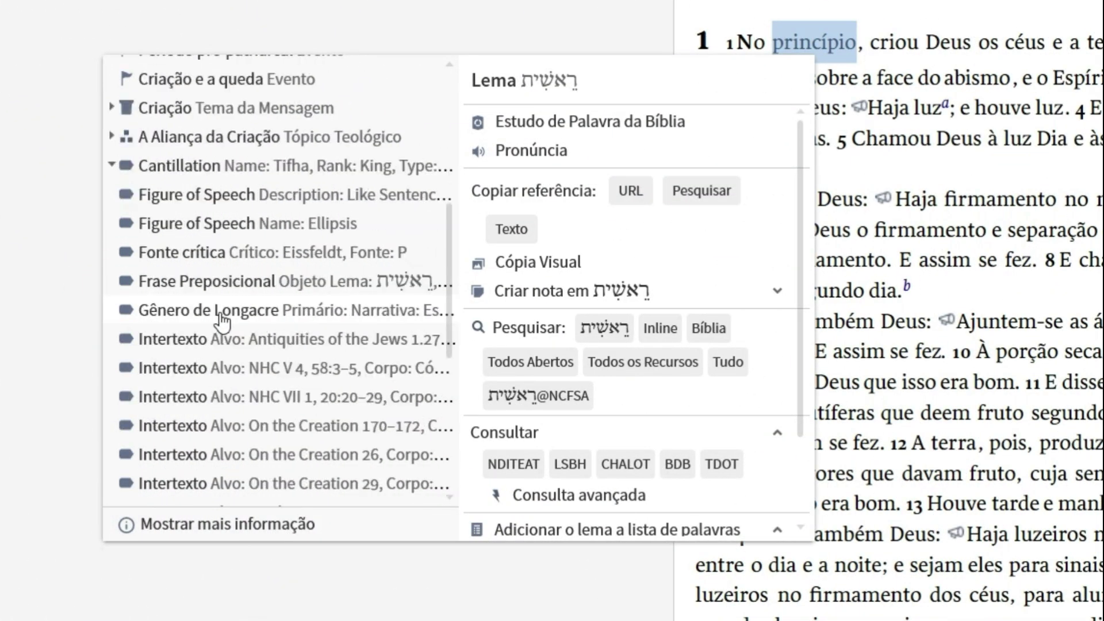
{"action": "scroll", "coordinate": [221, 322], "scroll_direction": "down", "scroll_amount": 3}
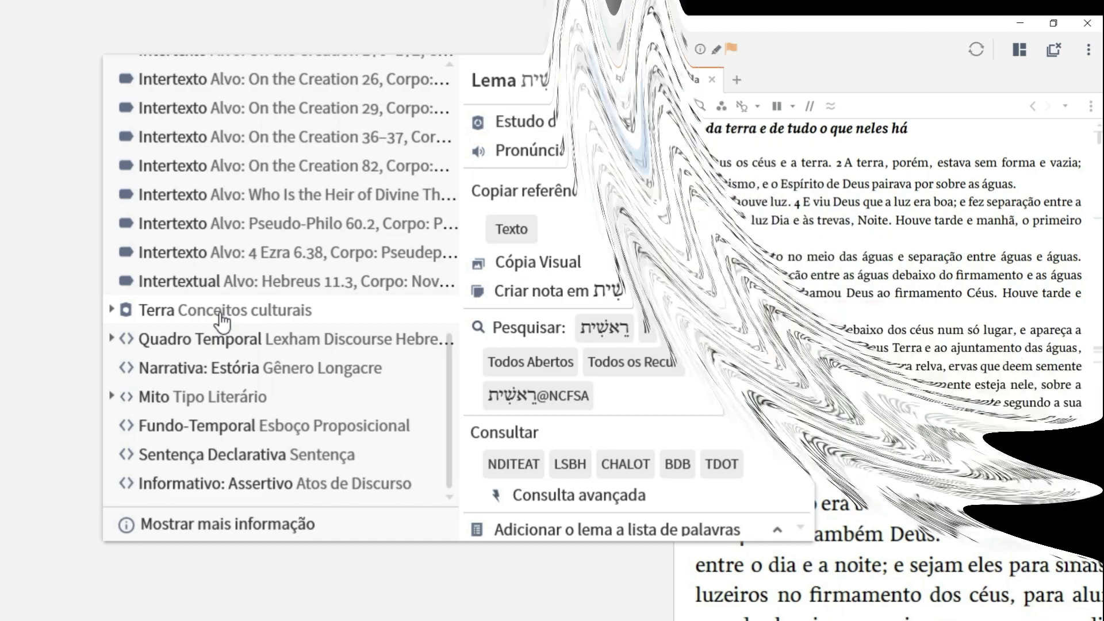
Open the list of guides and read through the entry on Paulo, including its events and dictionaries
{"action": "left_click", "coordinate": [414, 50]}
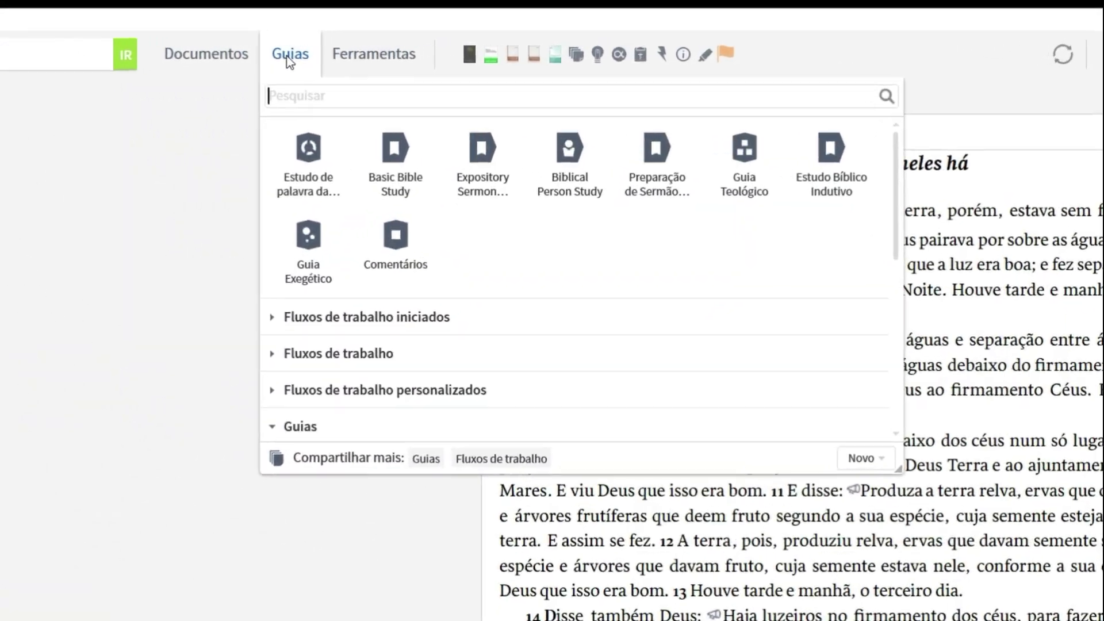
{"action": "left_click", "coordinate": [195, 178]}
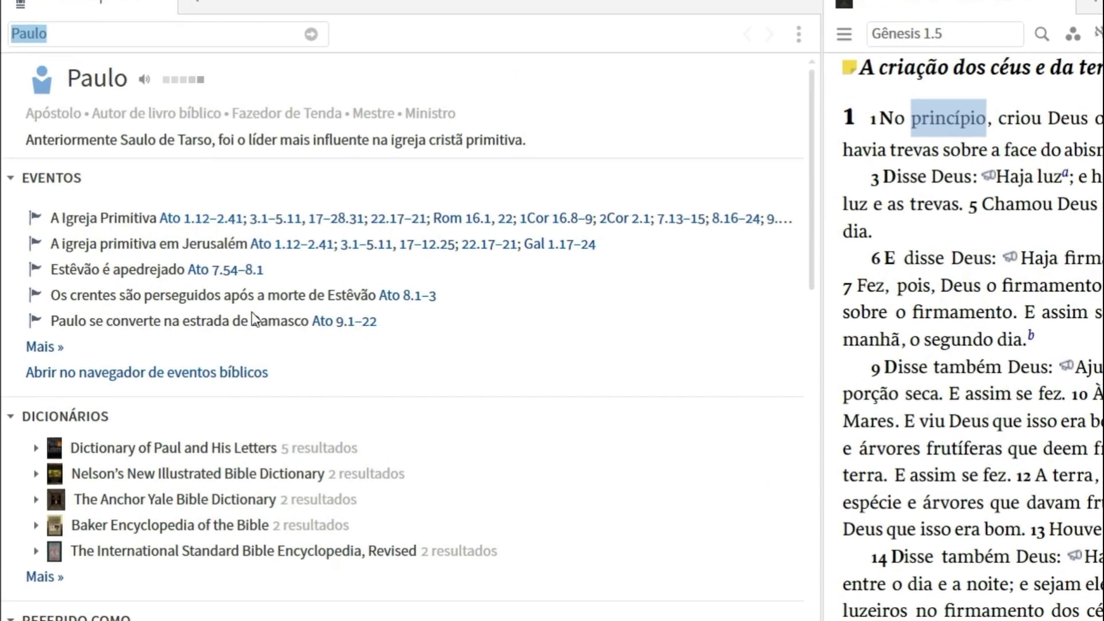
{"action": "scroll", "coordinate": [256, 303], "scroll_direction": "down", "scroll_amount": 6}
{"action": "scroll", "coordinate": [262, 302], "scroll_direction": "down", "scroll_amount": 10}
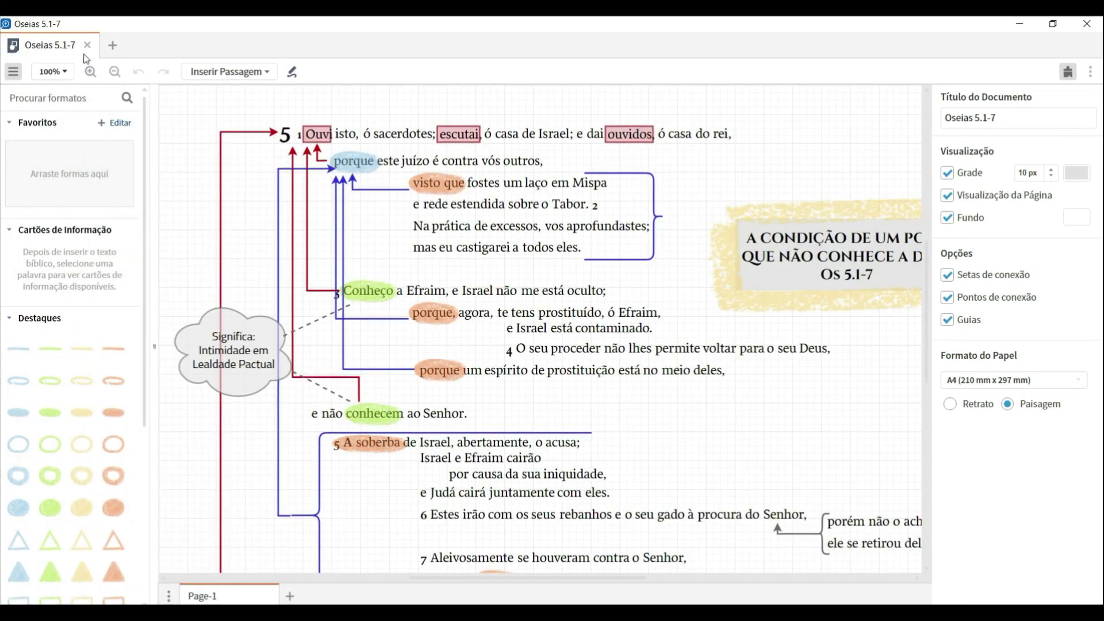
Filter the Navegador dos Salmos to the psalms attributed to Davi and view the details of Salmo 18
{"action": "left_click", "coordinate": [53, 72]}
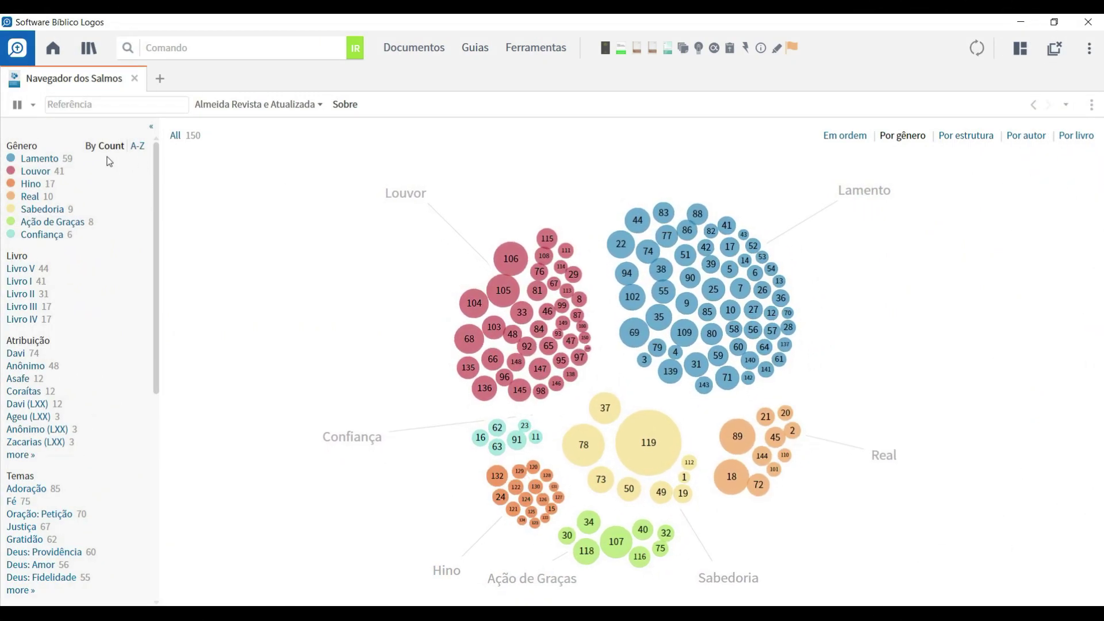
{"action": "left_click", "coordinate": [39, 161]}
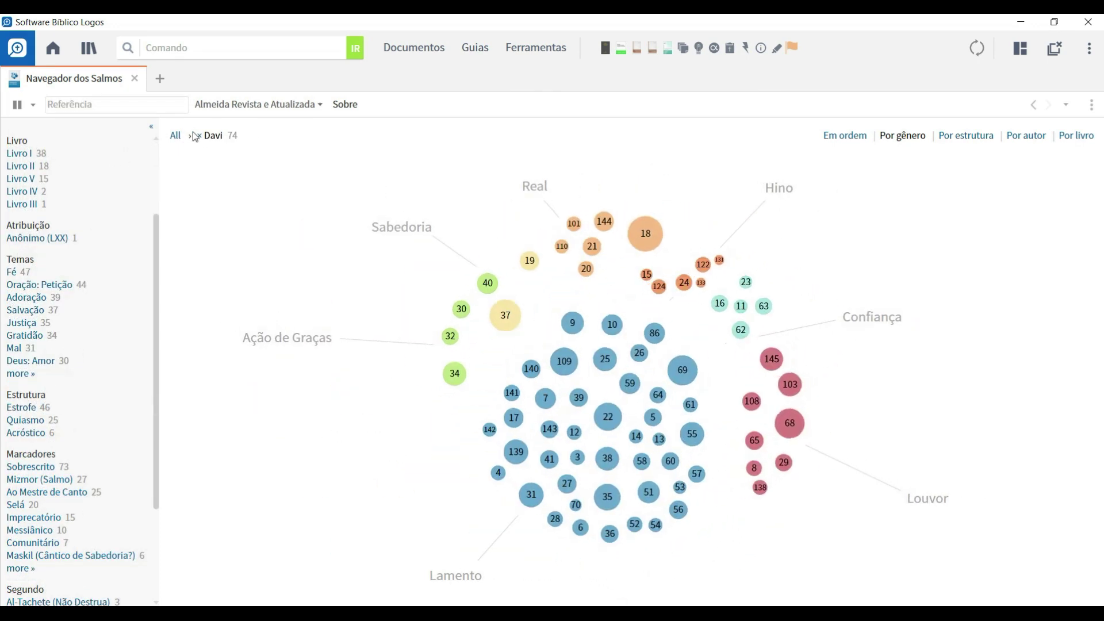
{"action": "left_click", "coordinate": [175, 137]}
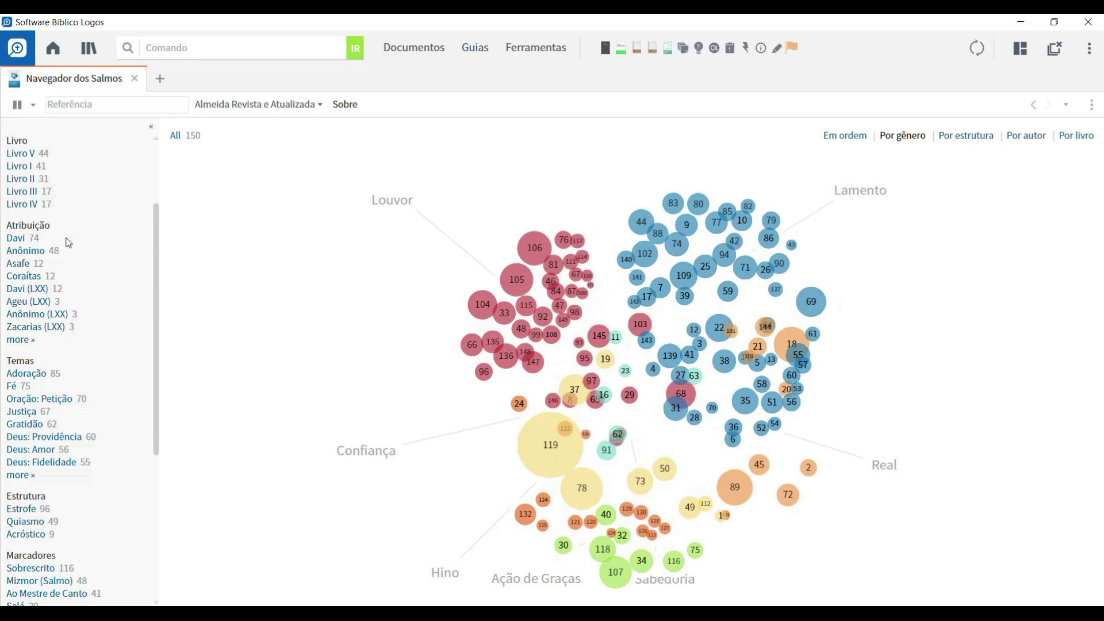
{"action": "left_click", "coordinate": [16, 241]}
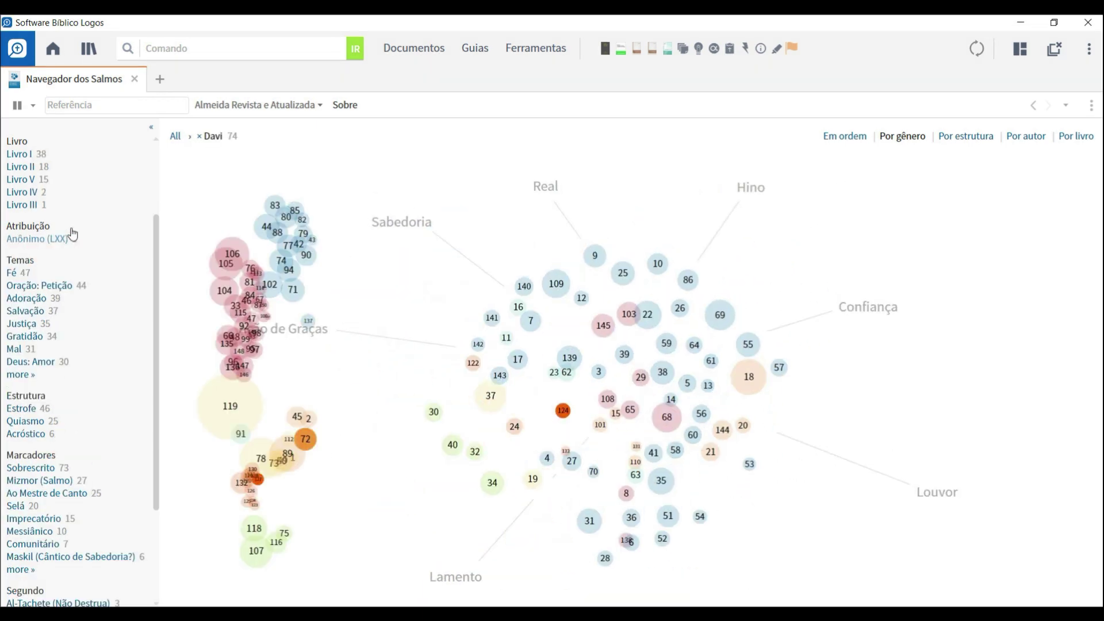
{"action": "mouse_move", "coordinate": [624, 226]}
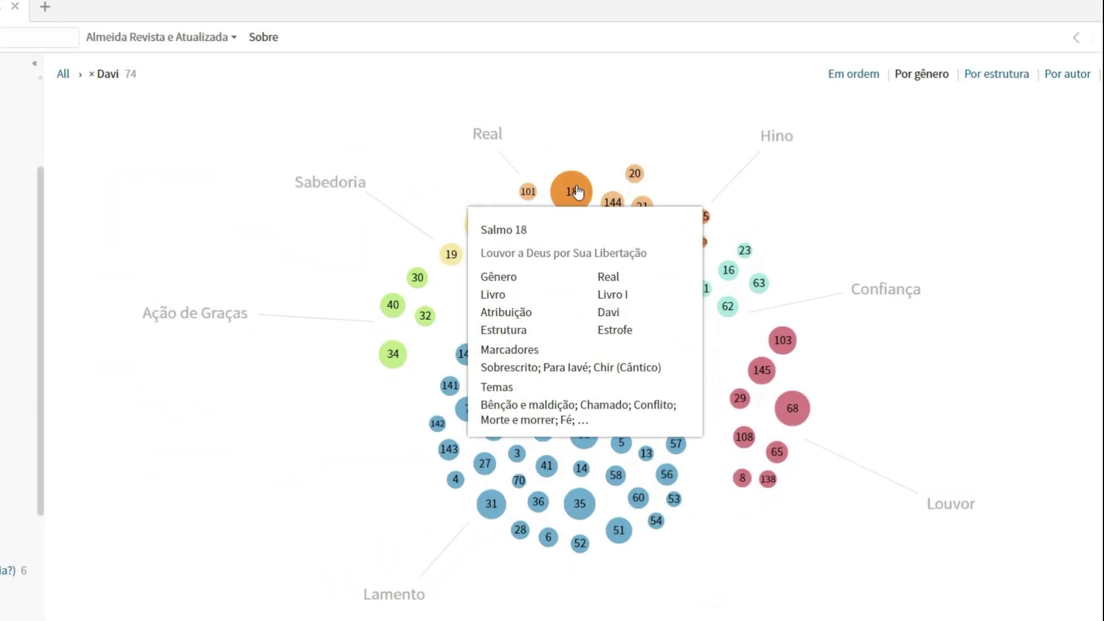